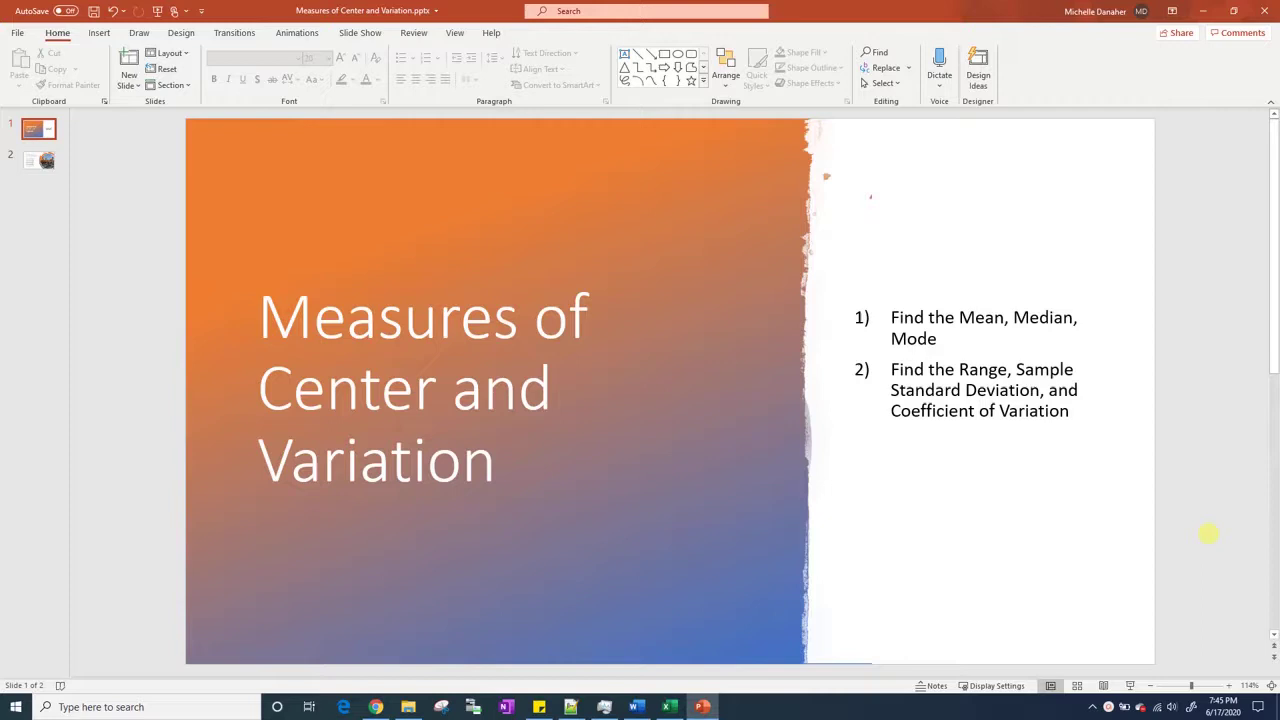
Copy all the 1.5 mile run times from the Navy Physical Fitness Assessment slide.
click(39, 162)
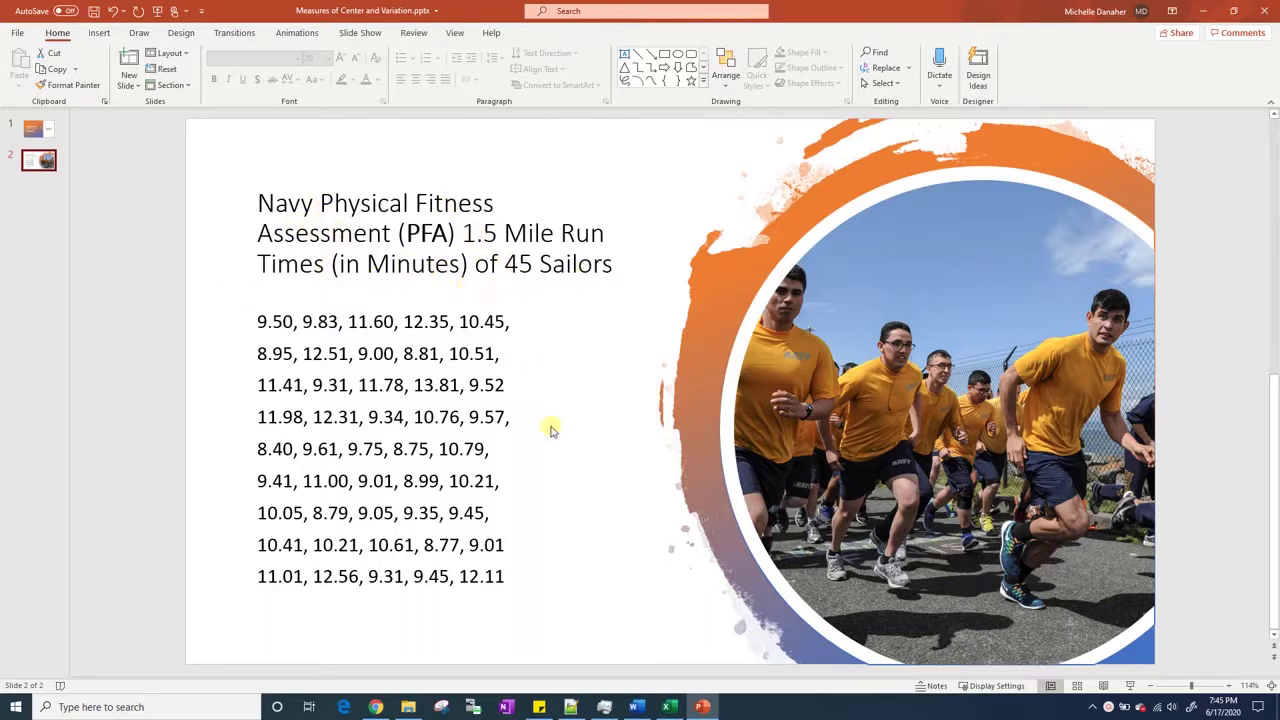
click(519, 578)
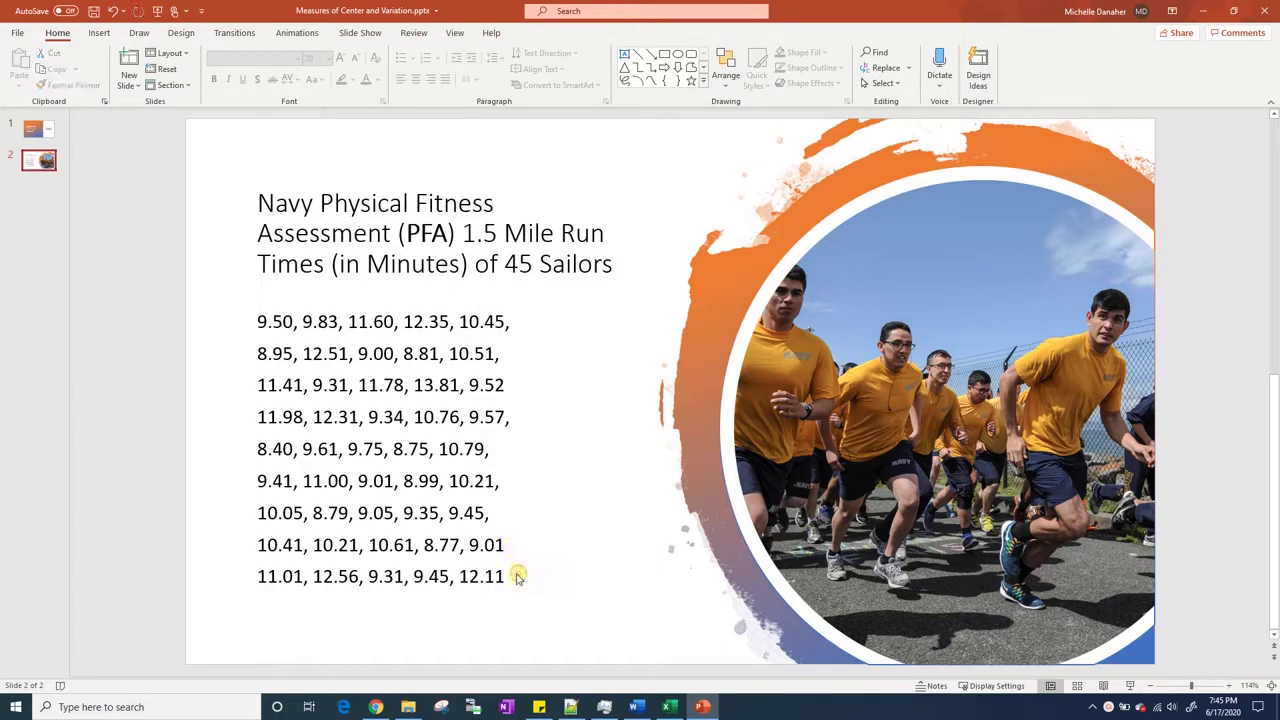
drag(505, 576, 240, 320)
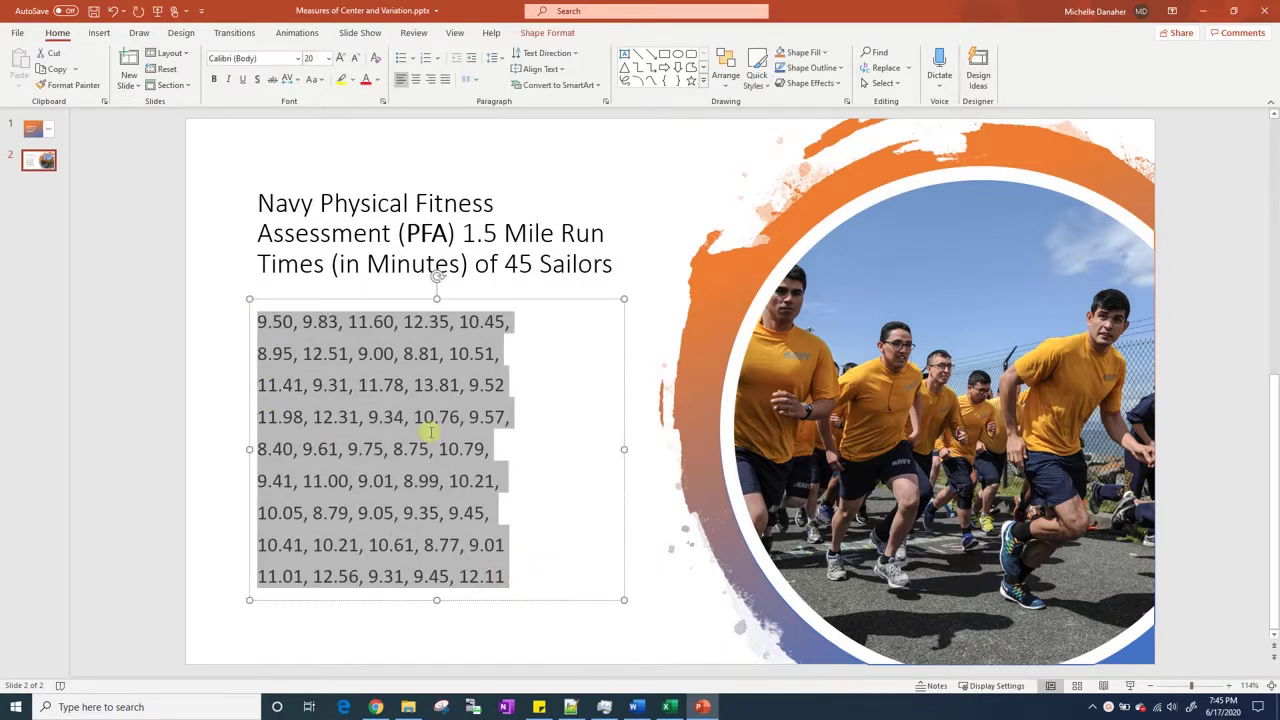
key(ctrl+c)
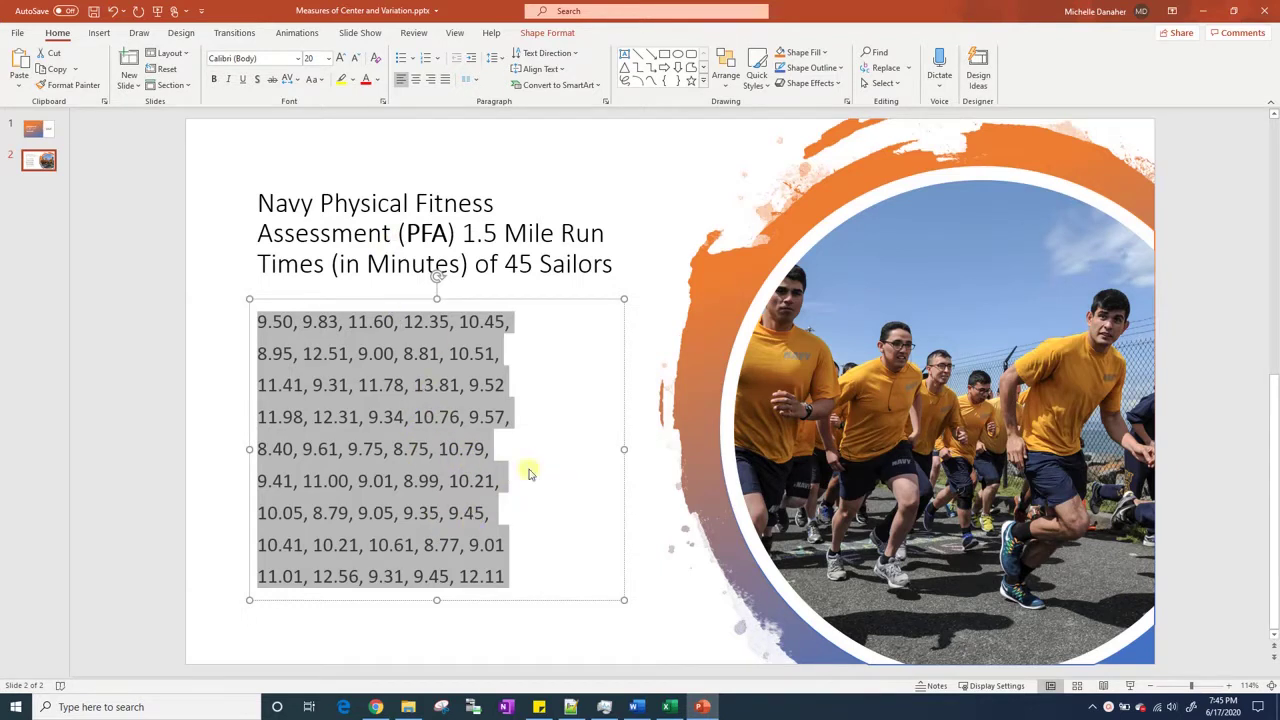
Switch to the Excel workbook and paste the run times into Sheet2 from cell A2, matching the destination formatting.
click(669, 707)
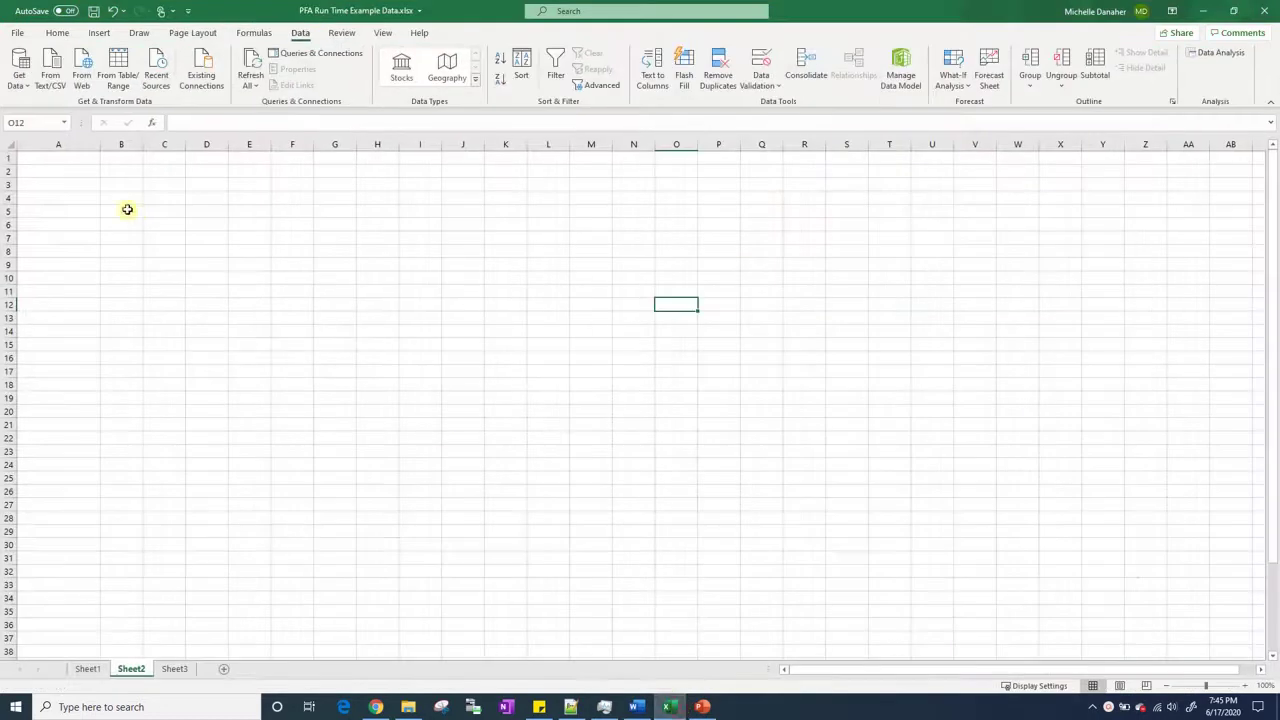
click(68, 170)
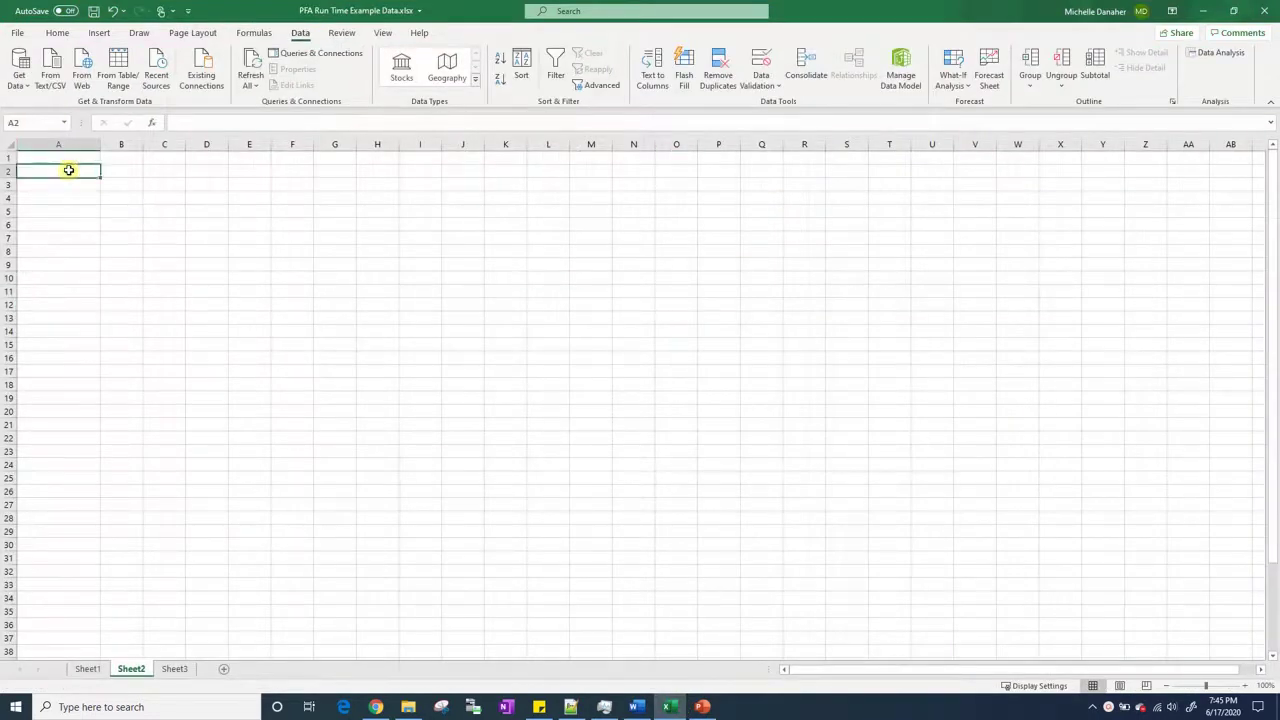
key(ctrl+v)
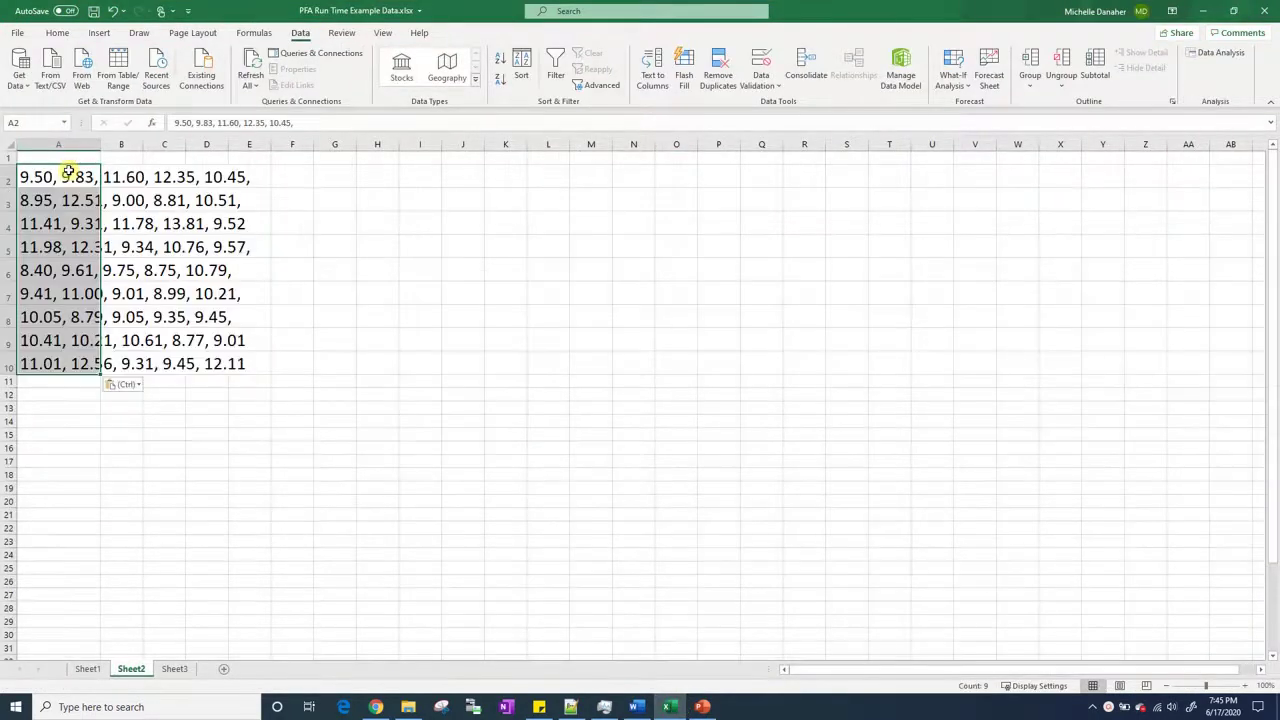
click(136, 390)
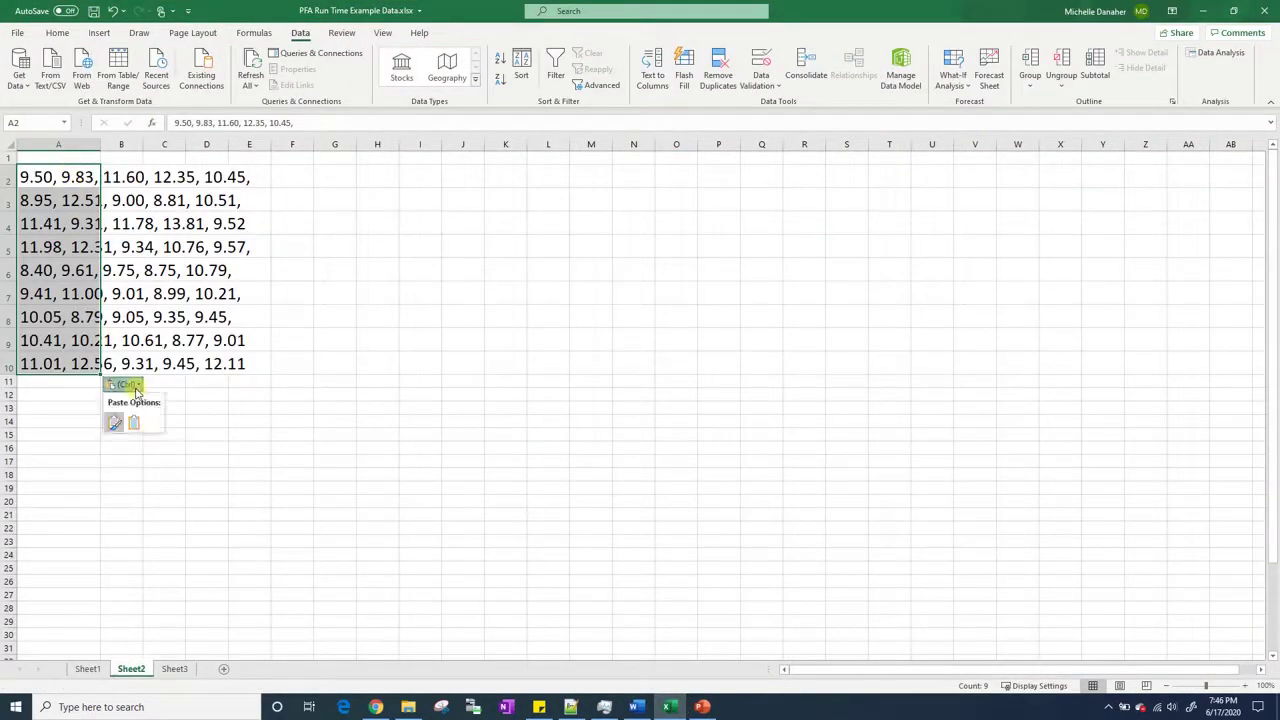
click(134, 424)
click(345, 386)
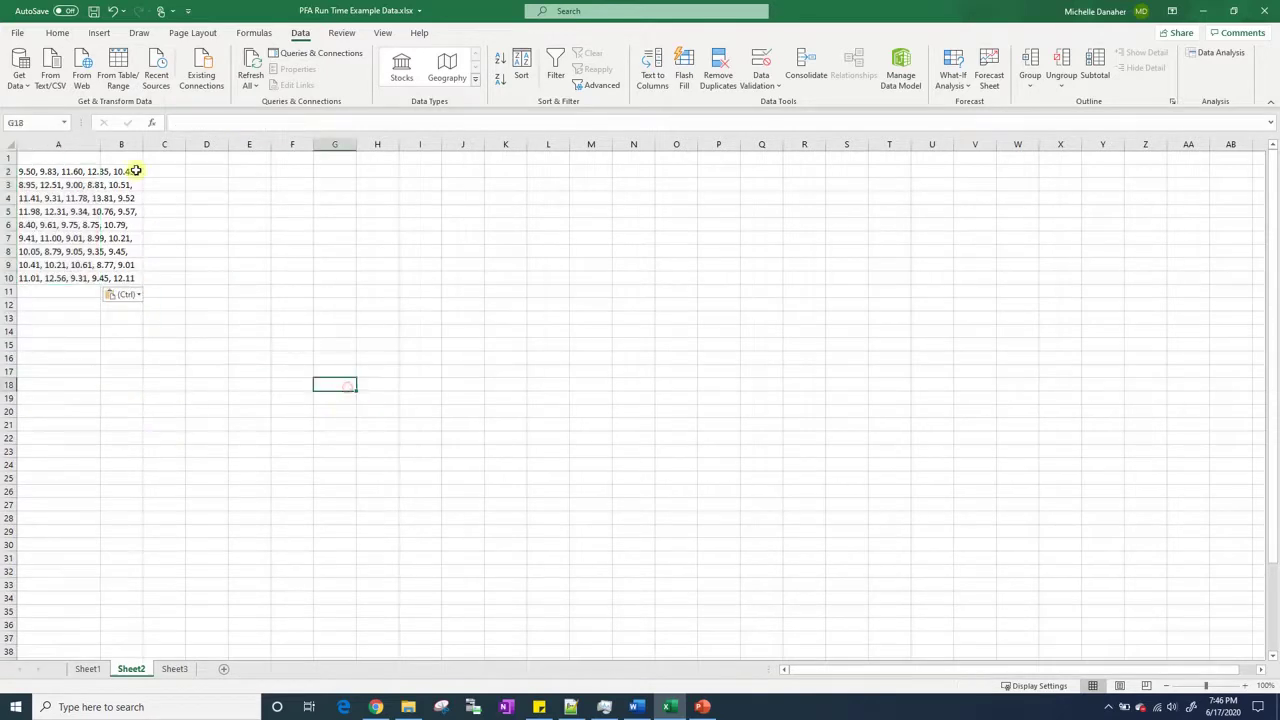
Split A2:A10 into separate columns with Text to Columns, using only the comma as delimiter and replacing existing data.
click(40, 170)
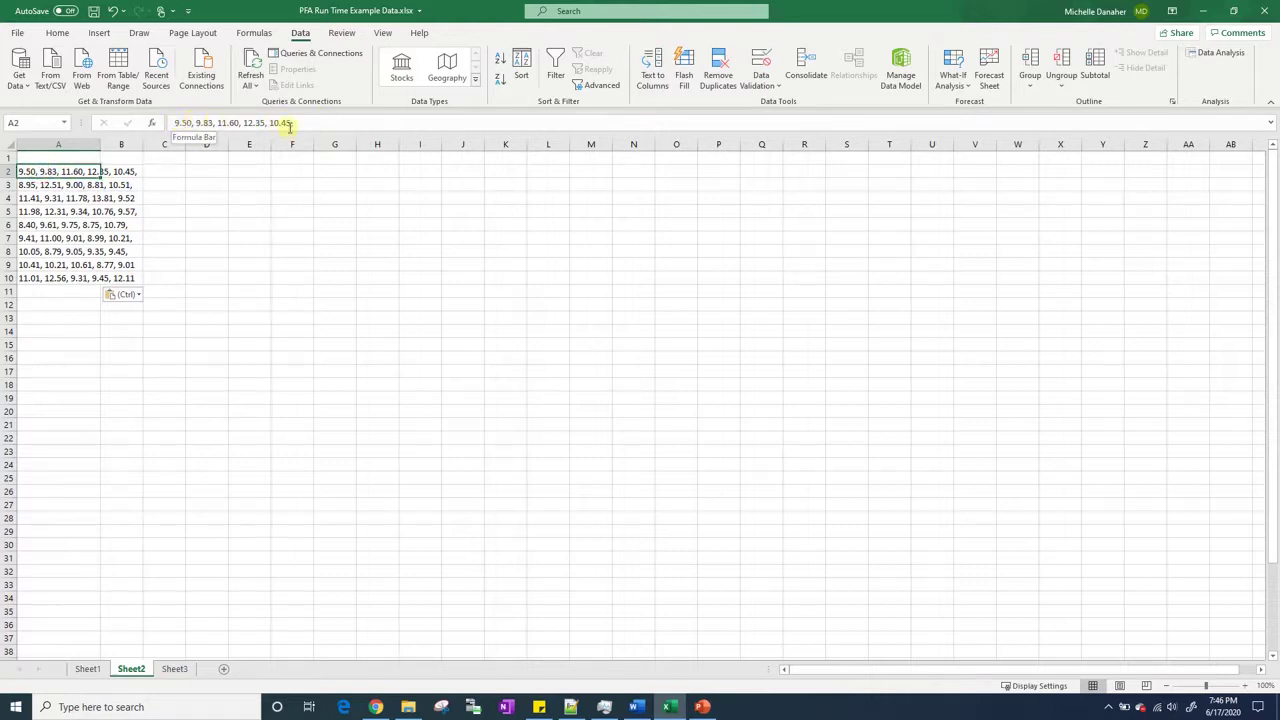
shift+click(42, 279)
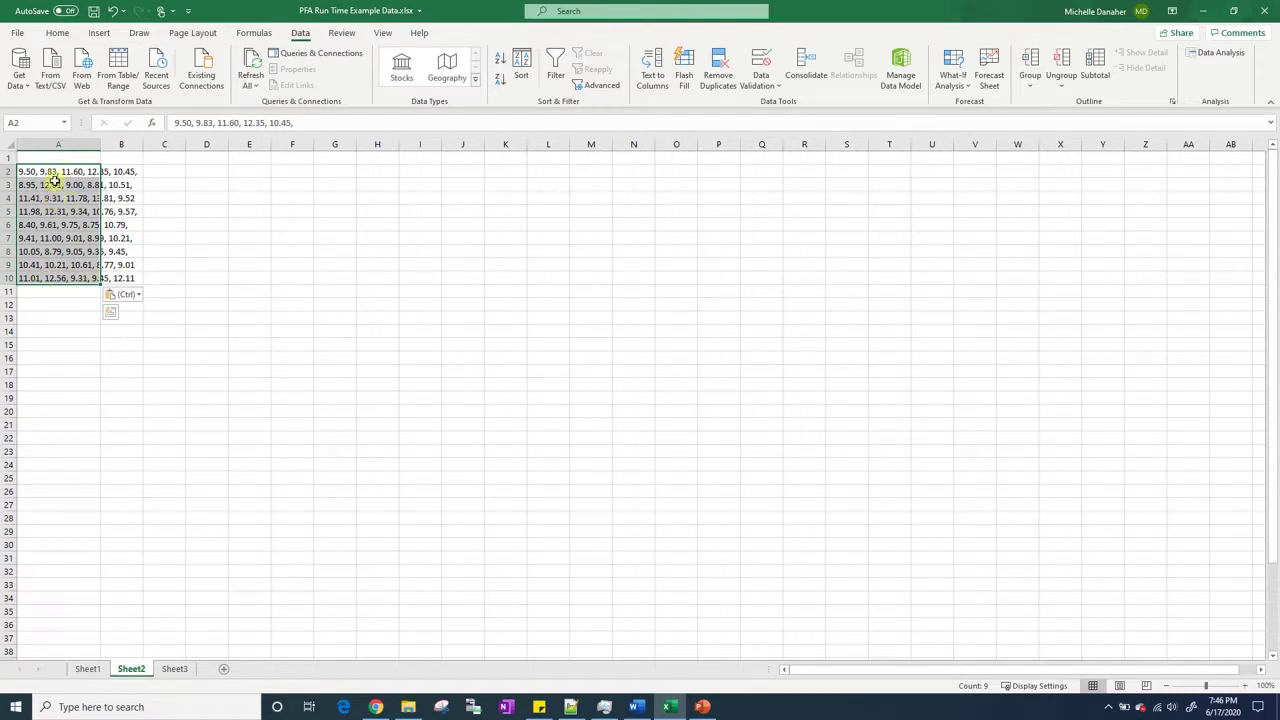
click(648, 84)
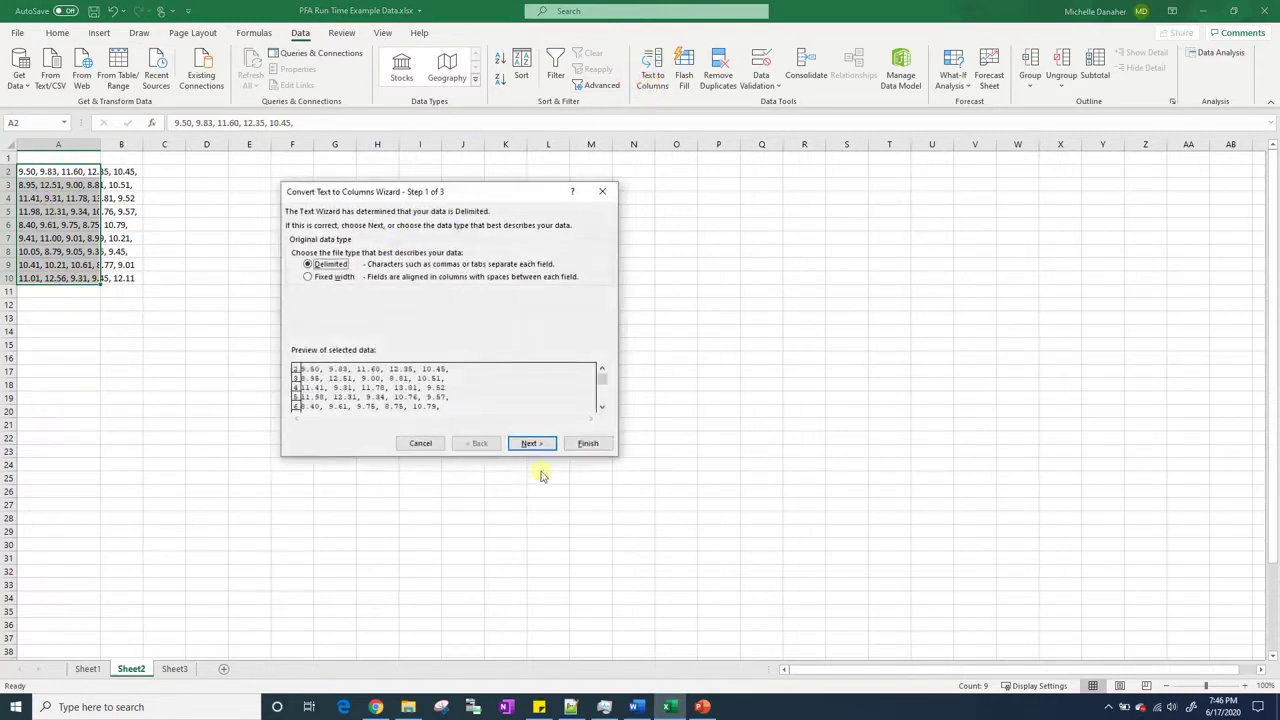
click(534, 445)
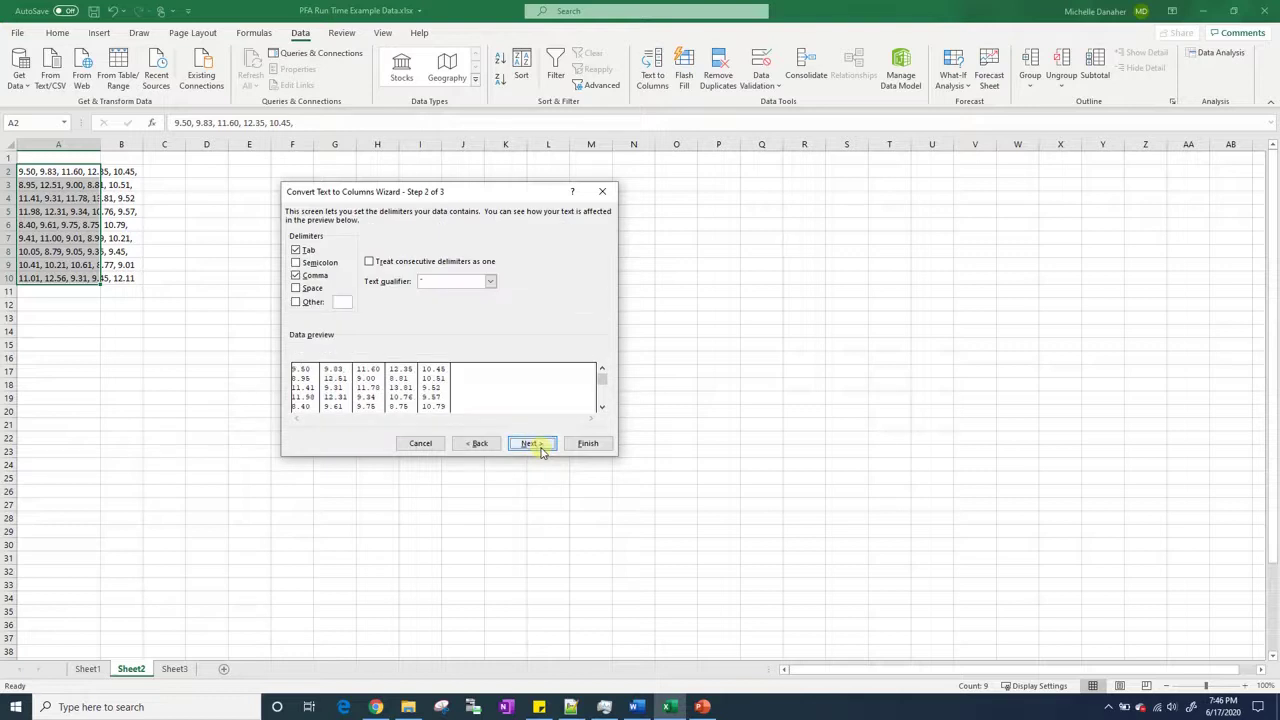
click(295, 249)
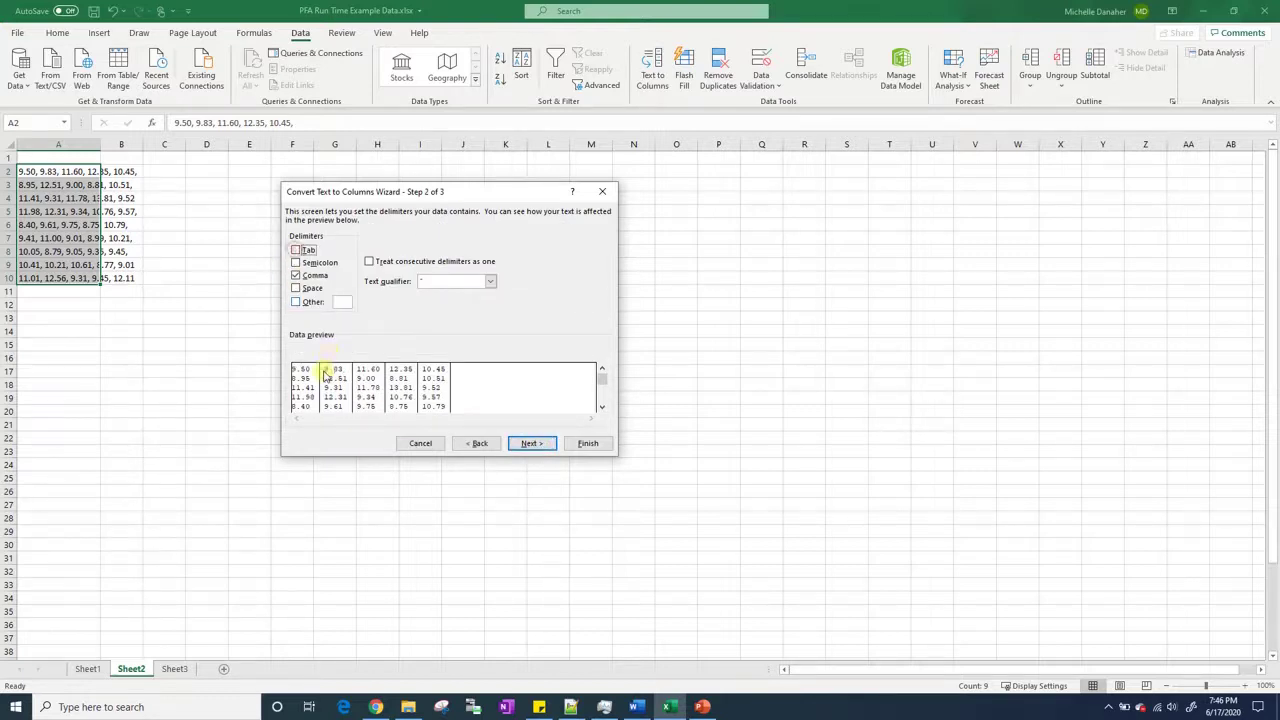
click(531, 443)
click(597, 448)
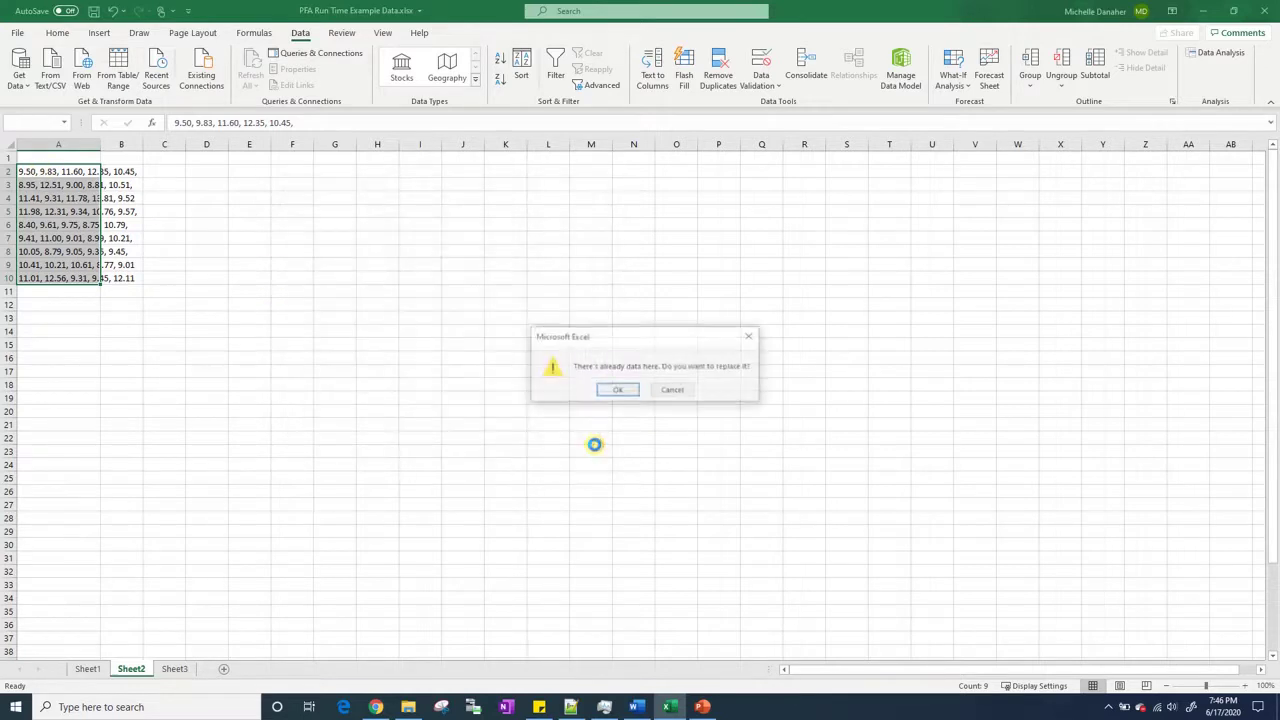
click(618, 391)
click(618, 391)
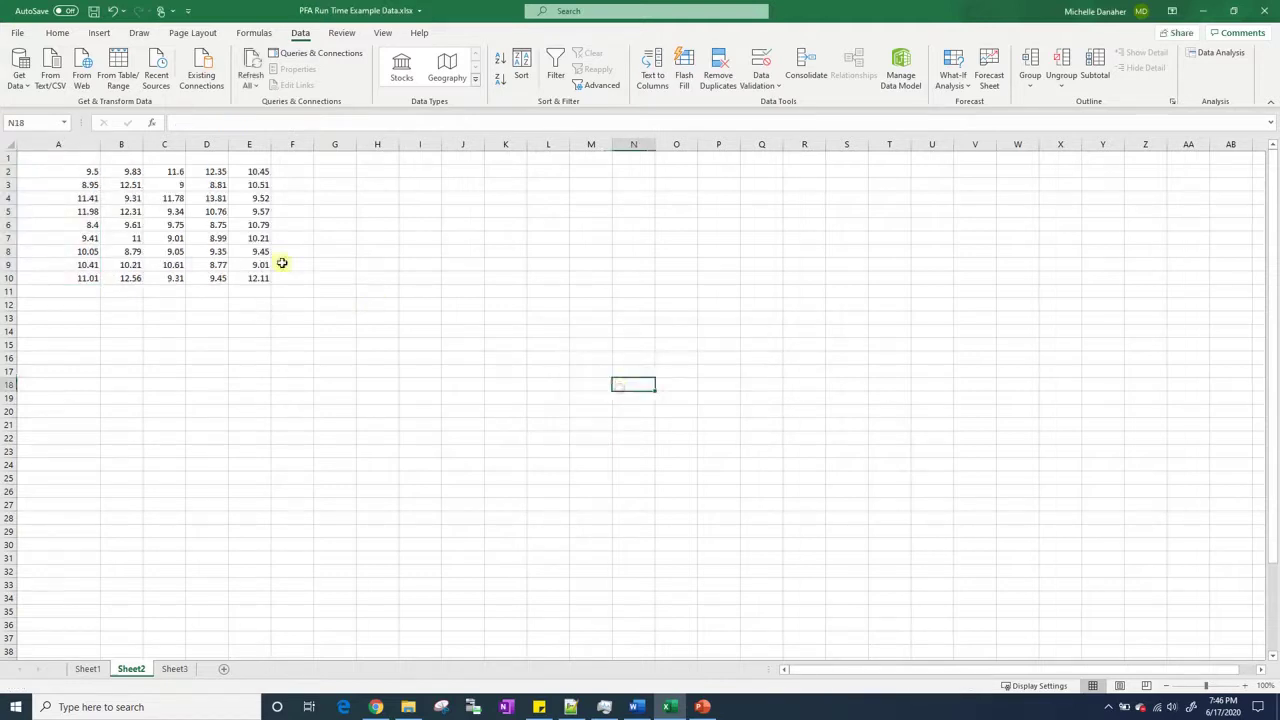
Move the values of B2:B10 to column A starting at A11, and those of C2:C10 starting at A20.
drag(137, 171, 137, 279)
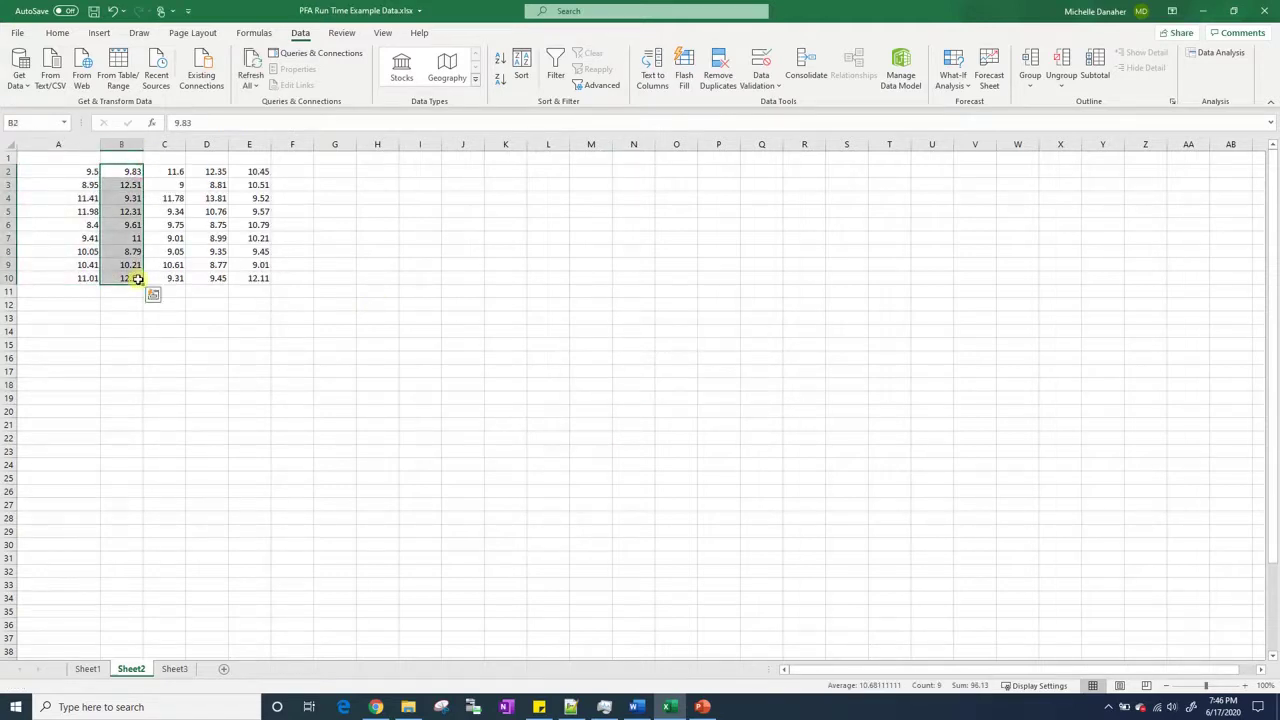
key(ctrl+c)
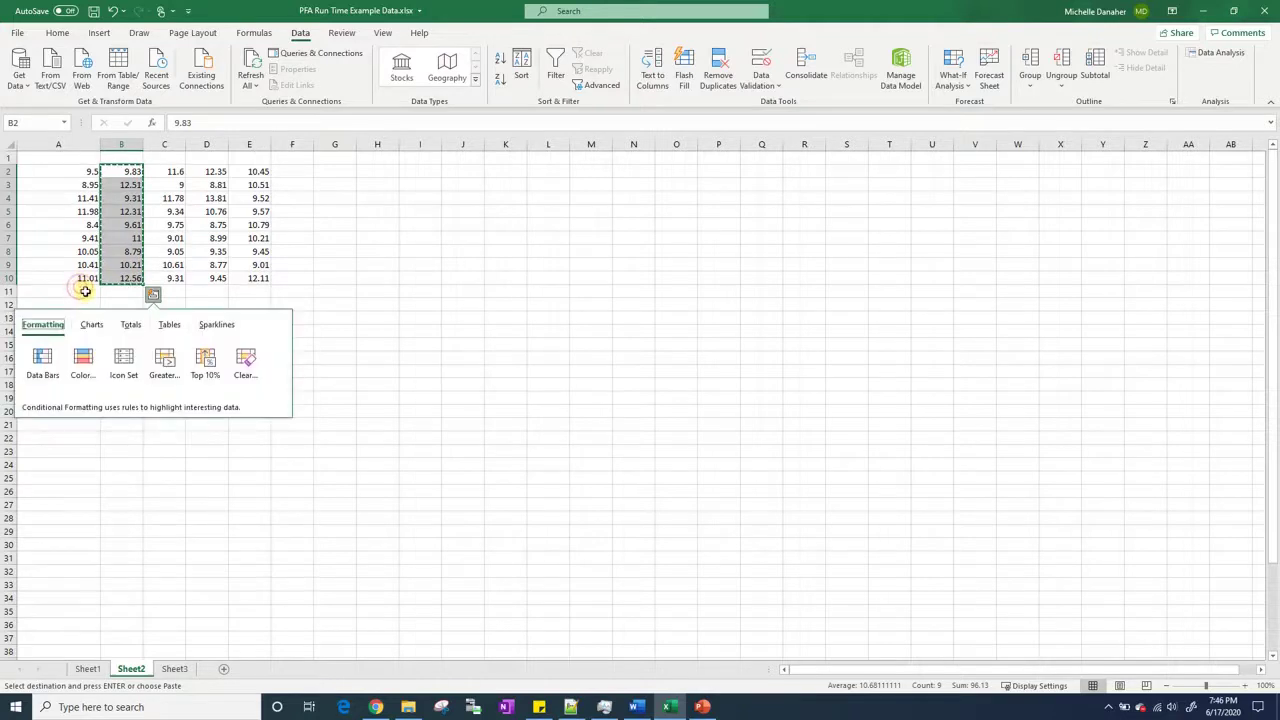
click(84, 289)
drag(128, 172, 137, 279)
key(ctrl+c)
click(88, 290)
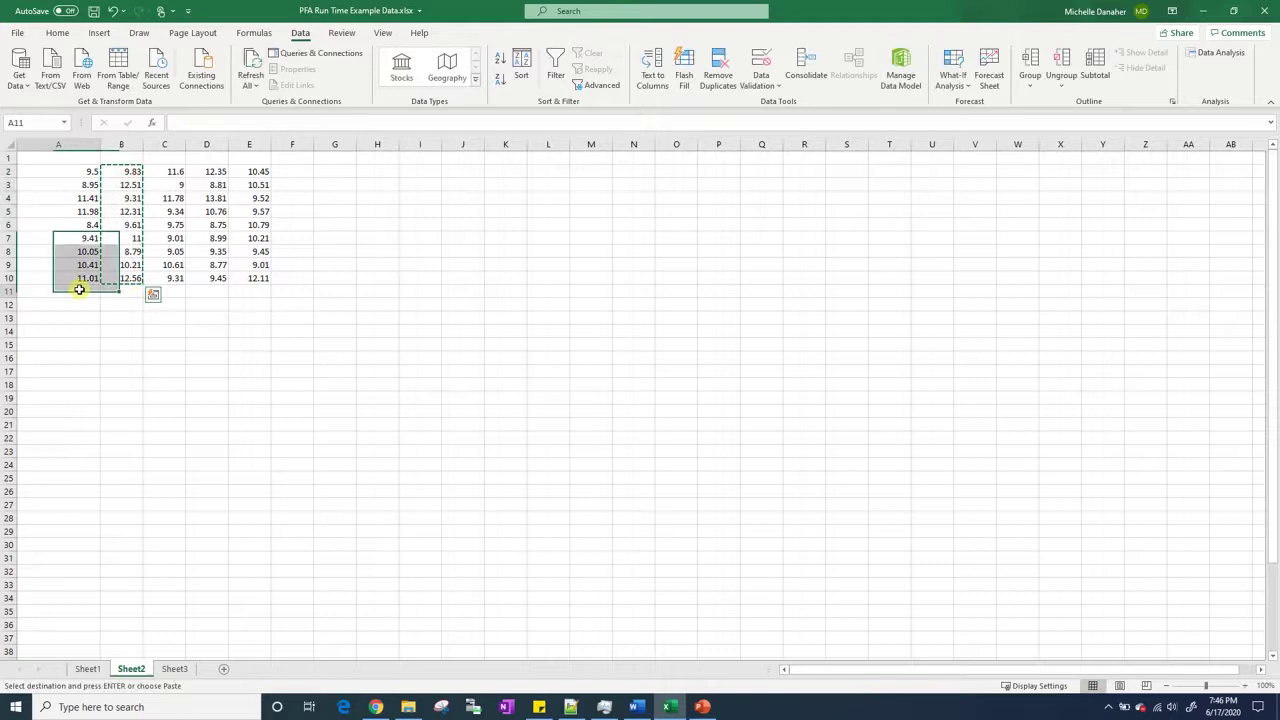
key(ctrl+v)
click(162, 170)
drag(167, 225, 86, 515)
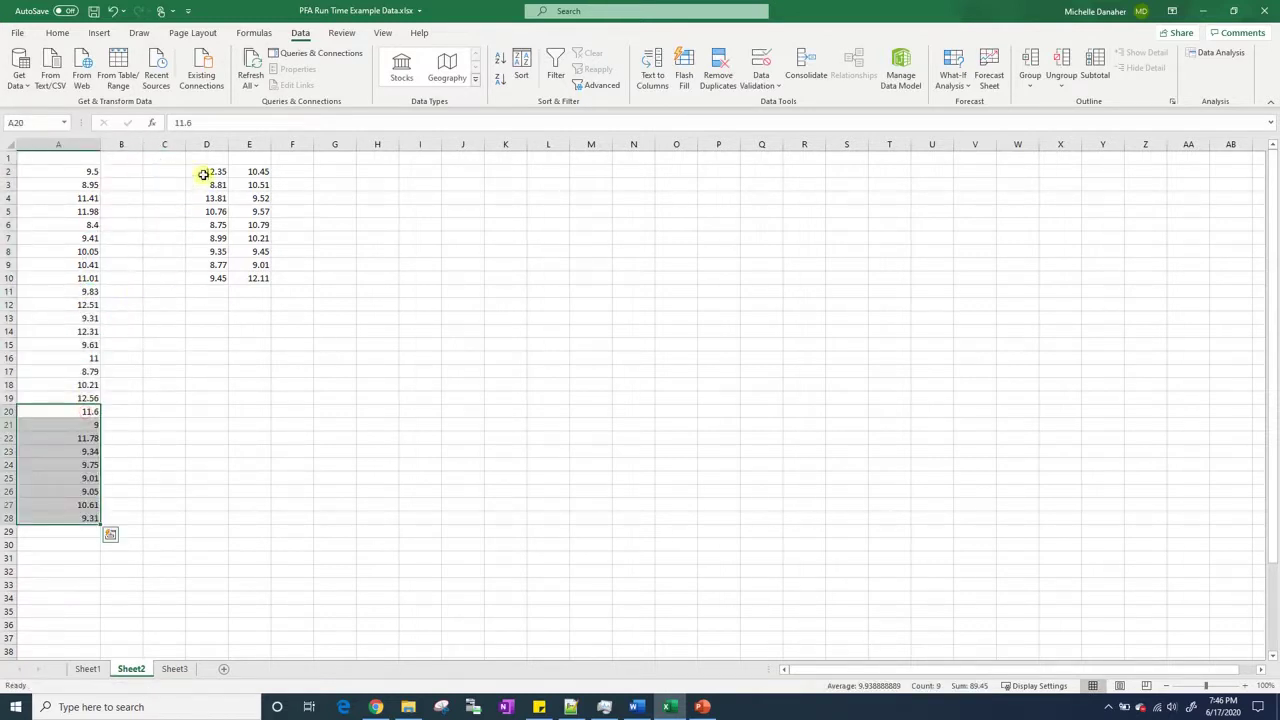
Move the values of D2:D10 to column A starting at A29, and those of E2:E10 starting at A38.
drag(206, 171, 204, 278)
key(ctrl+x)
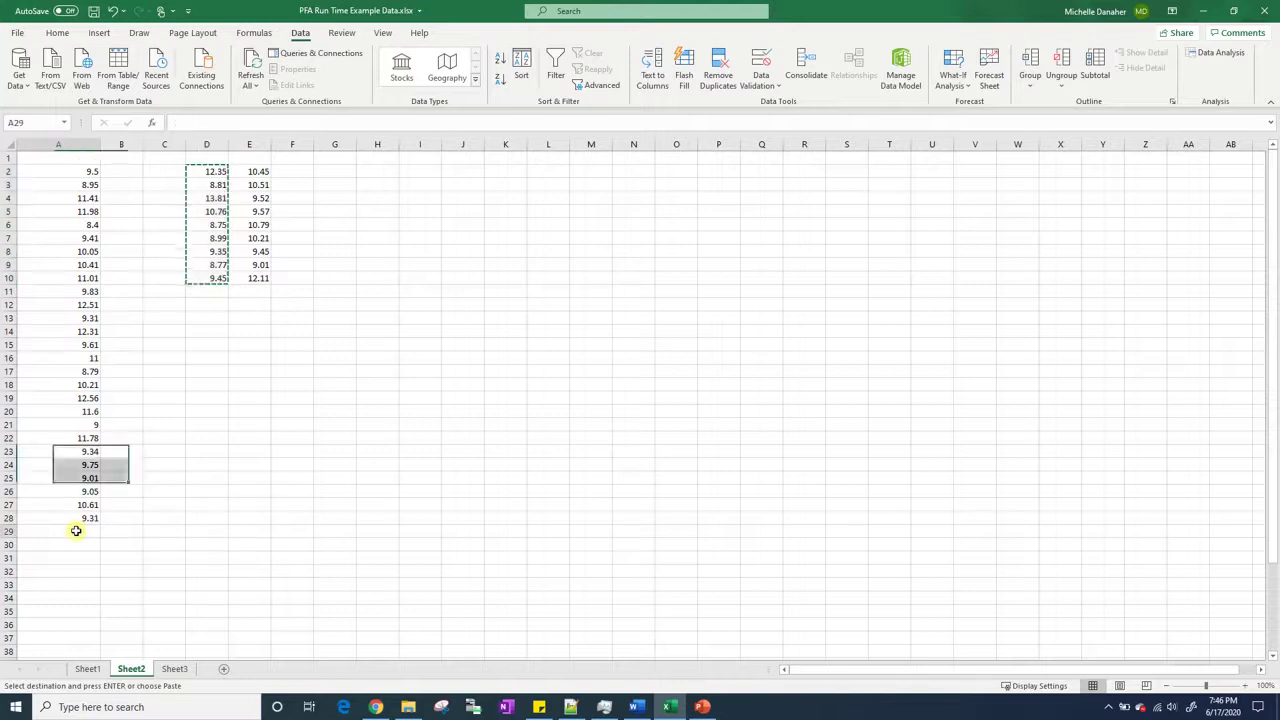
click(77, 531)
key(ctrl+v)
drag(246, 171, 274, 291)
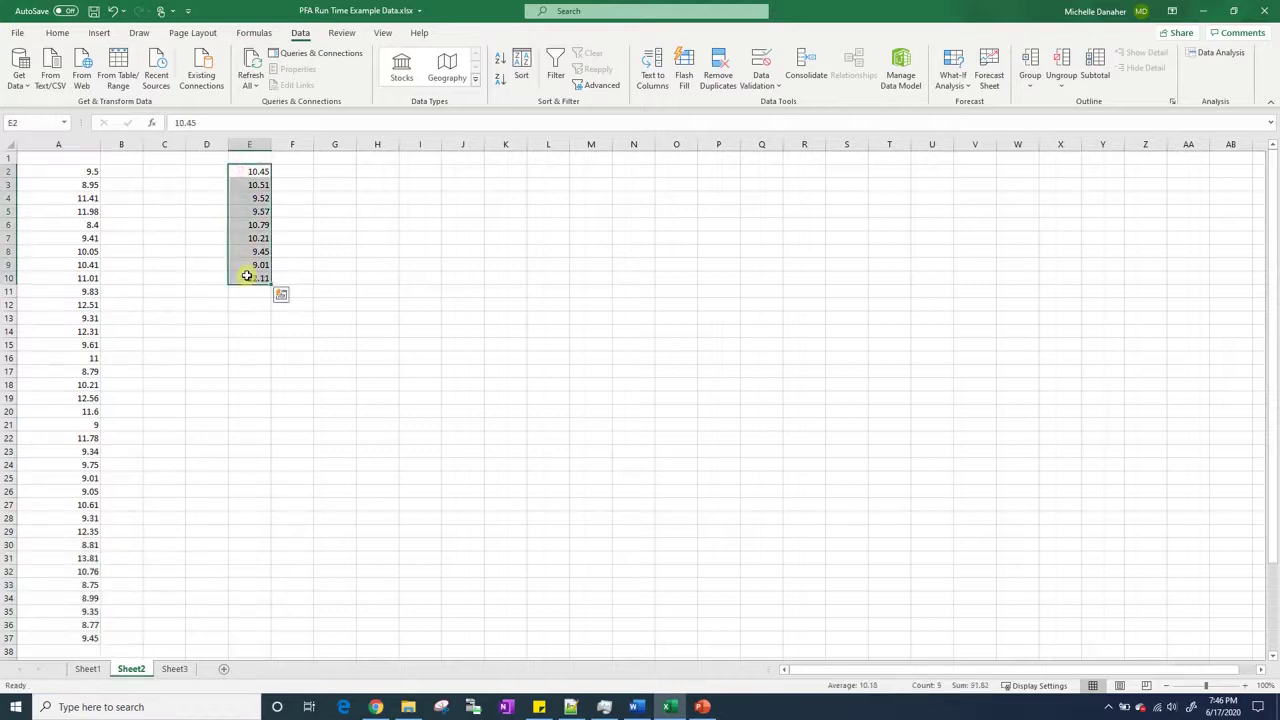
key(ctrl+x)
scroll(114, 383, down, 3)
click(90, 533)
key(ctrl+v)
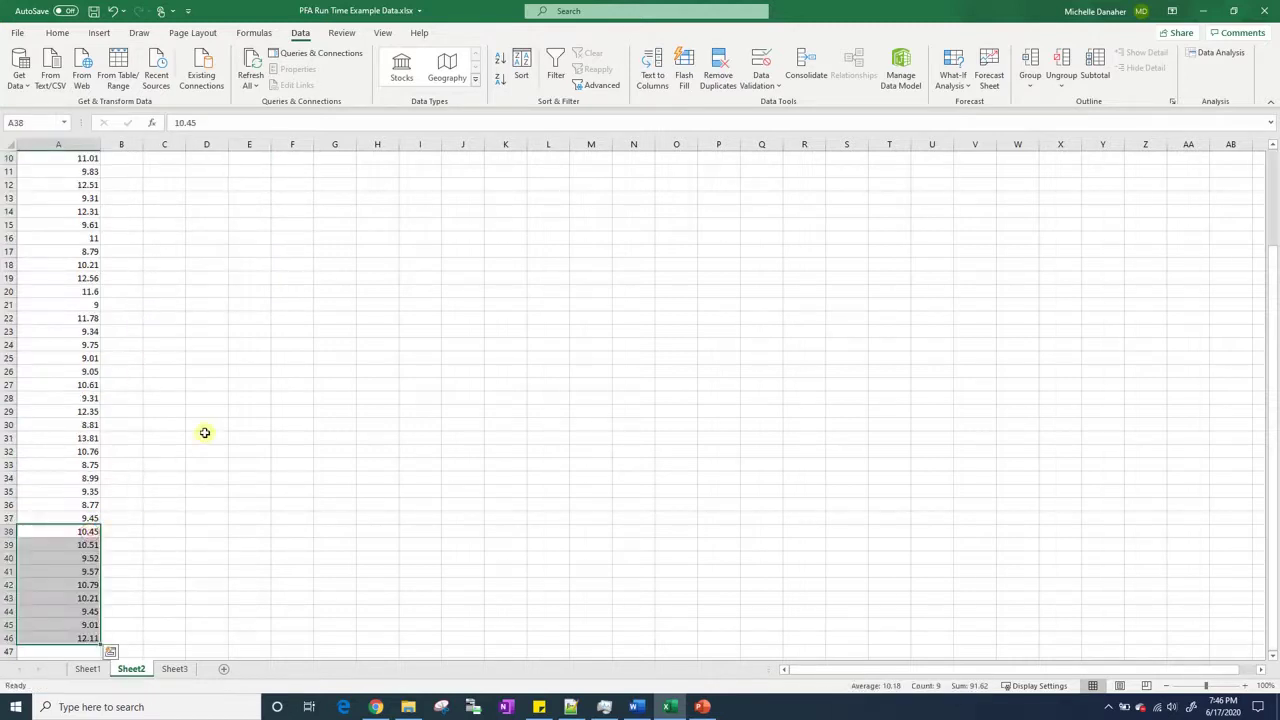
Enter the heading "1.5 Mile Run Times in Minutes" in cell A1.
scroll(206, 434, up, 3)
click(73, 156)
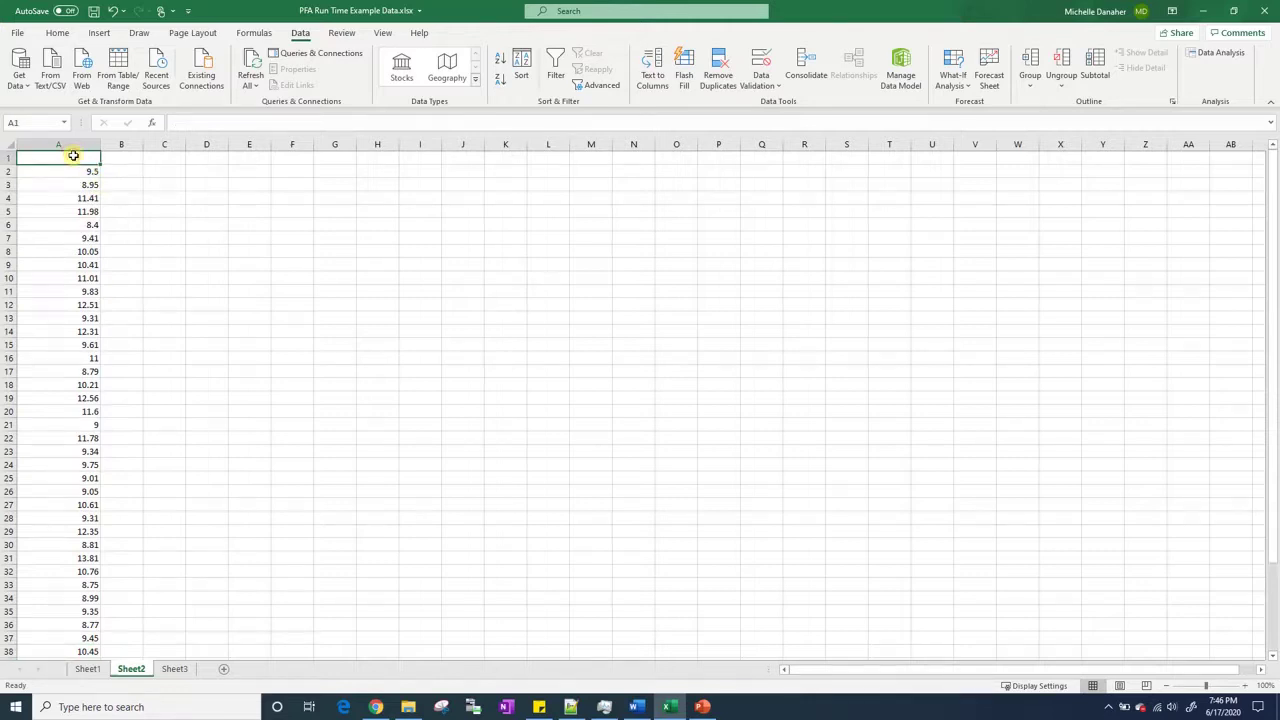
text(1.5 Mile Run Tim)
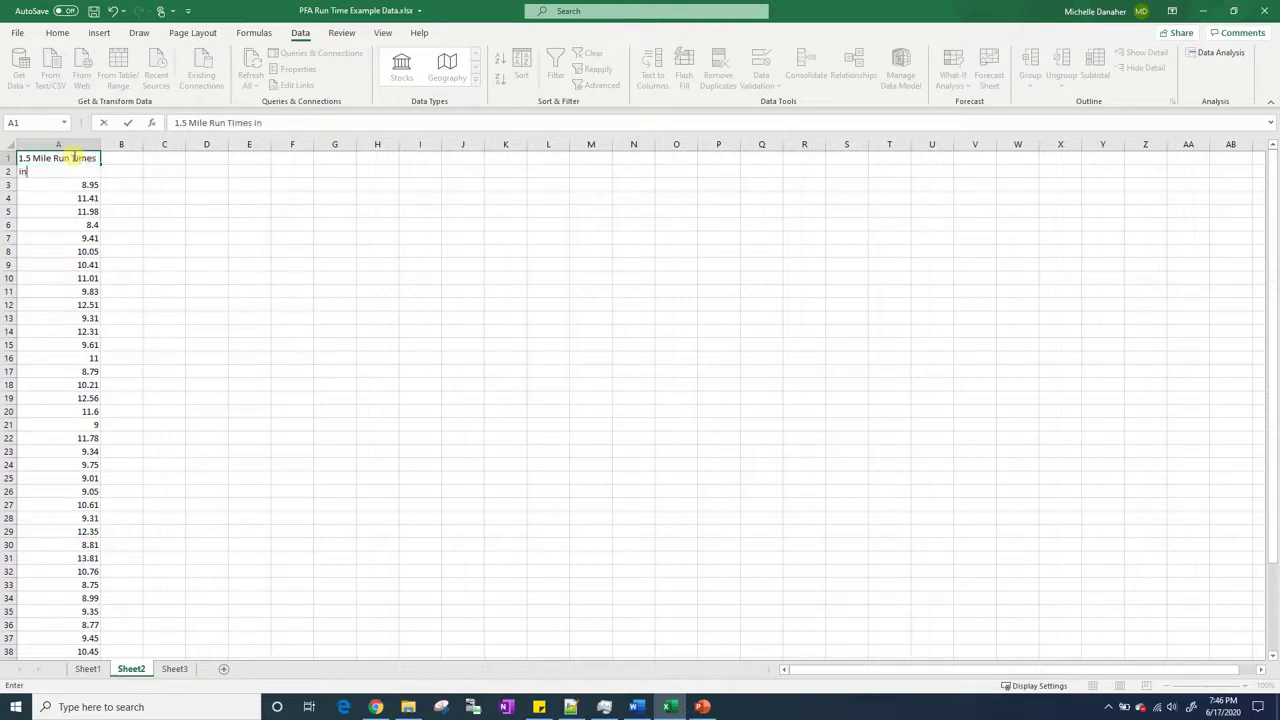
text(es)
key(Return)
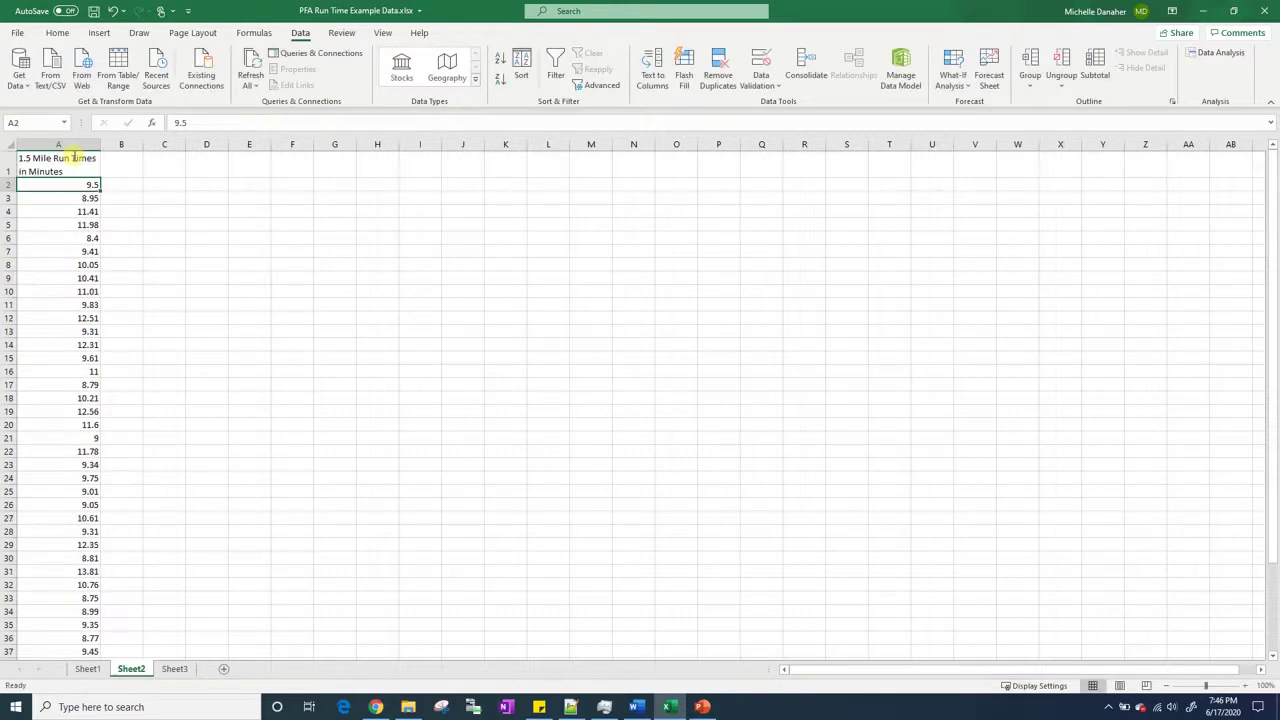
click(200, 229)
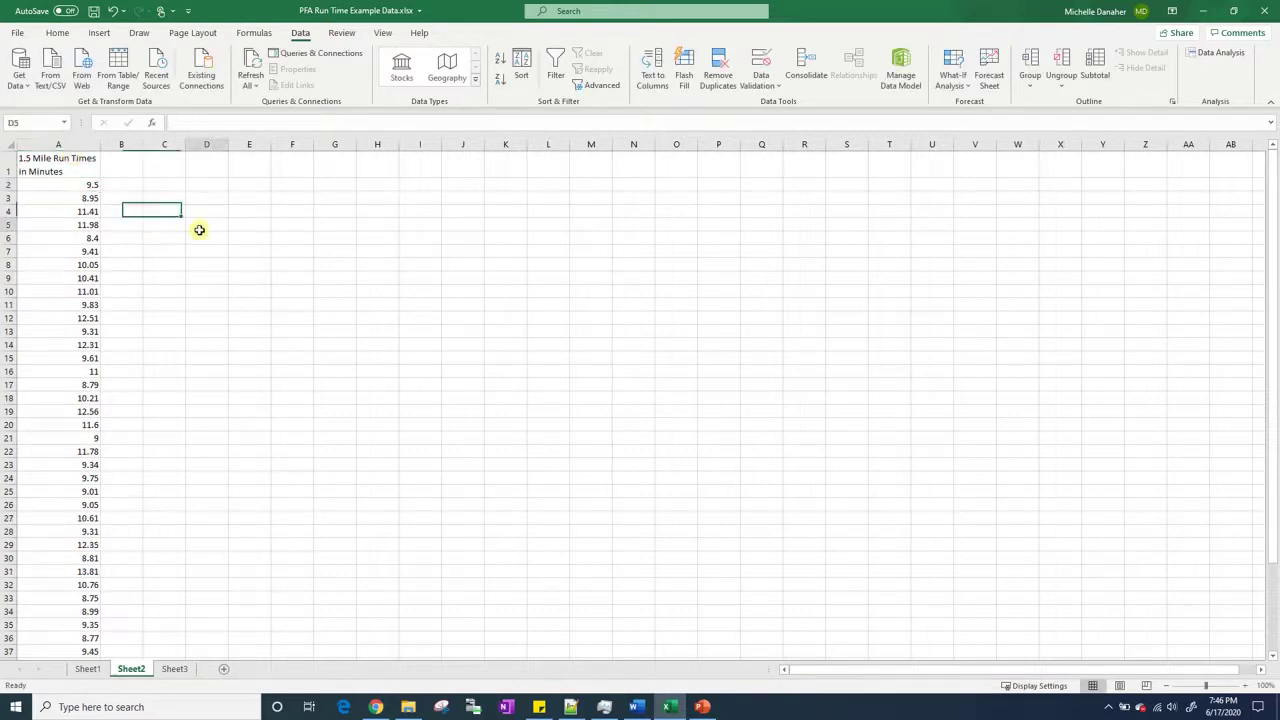
Select column A and make sure the Analysis ToolPak is enabled among the available Excel add-ins.
click(87, 145)
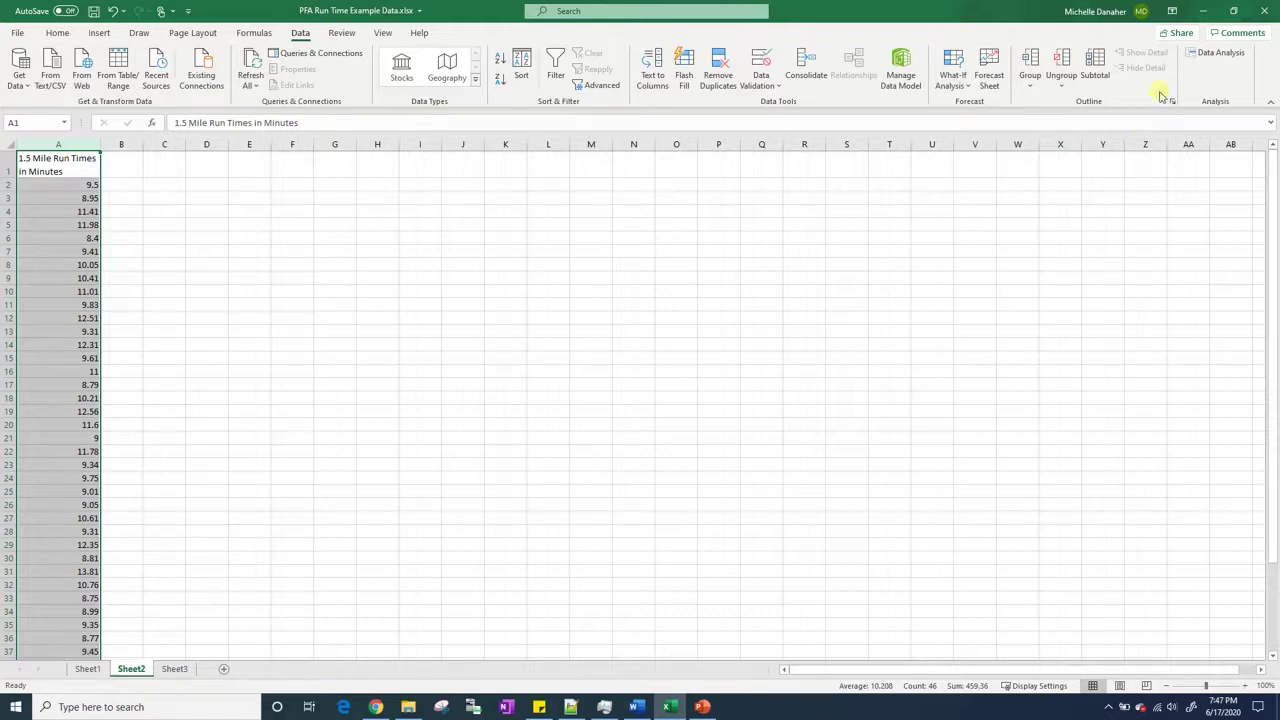
click(1228, 57)
click(19, 33)
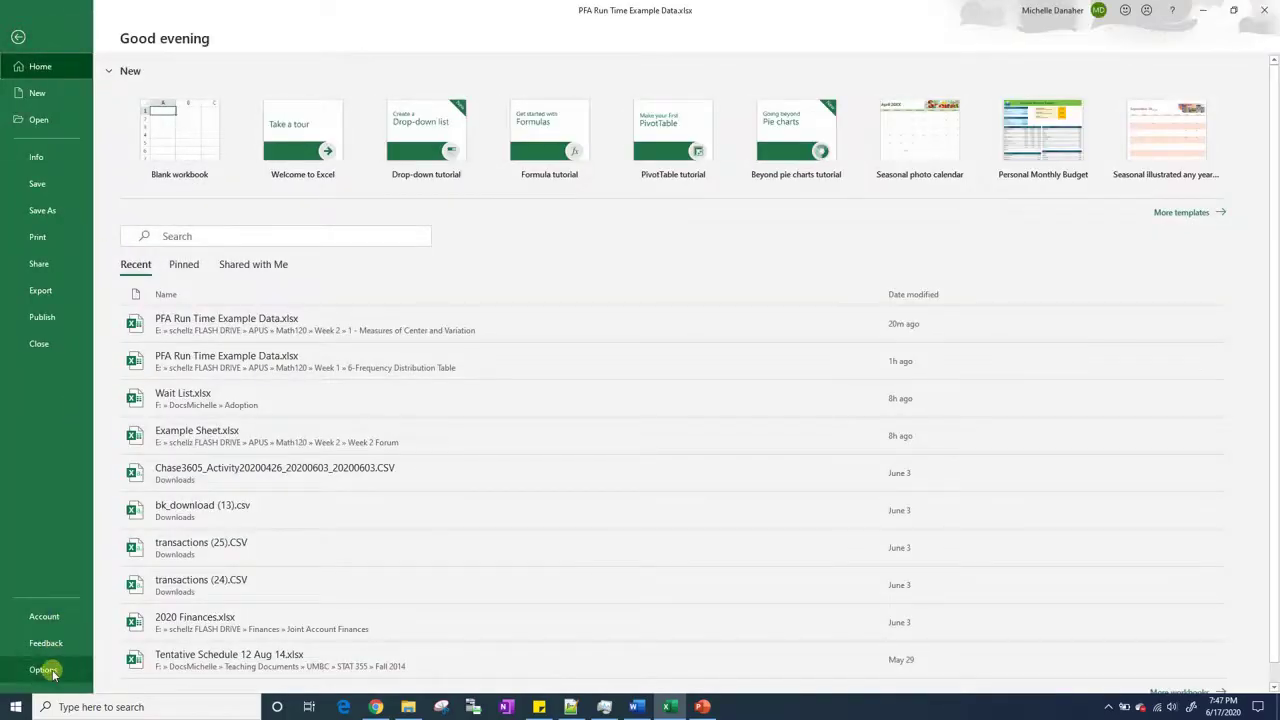
click(20, 670)
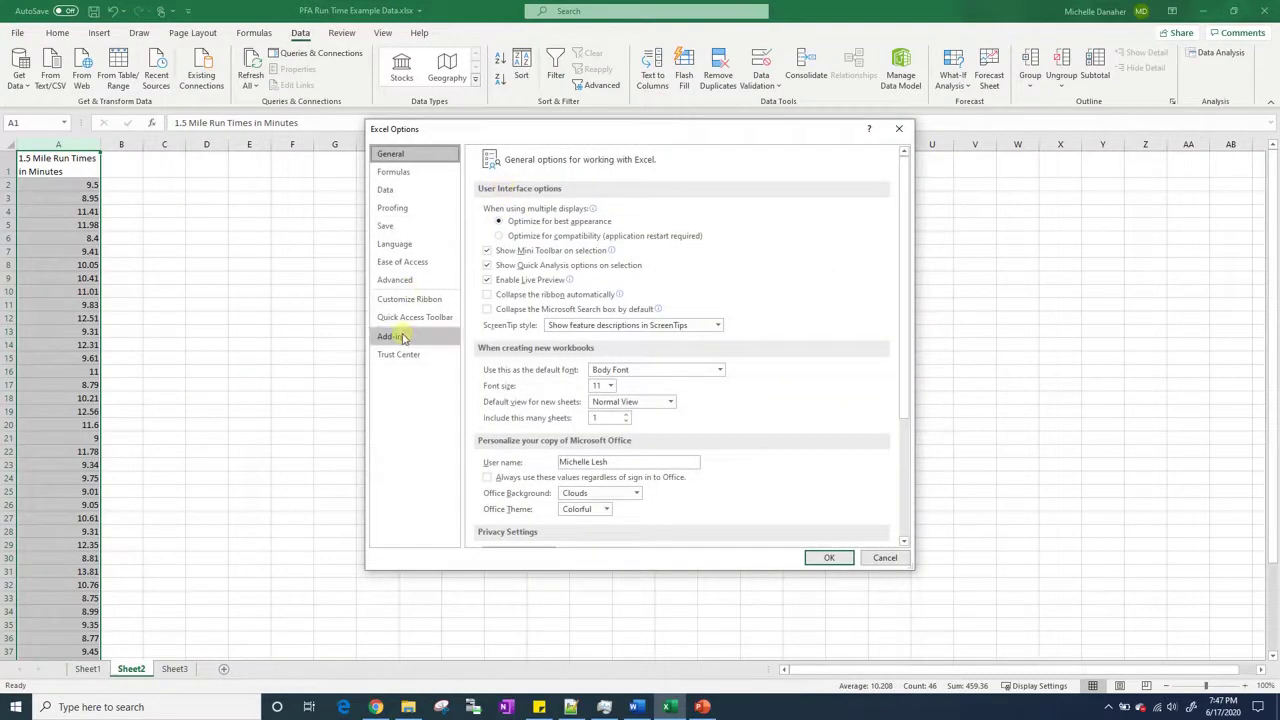
click(403, 338)
click(532, 236)
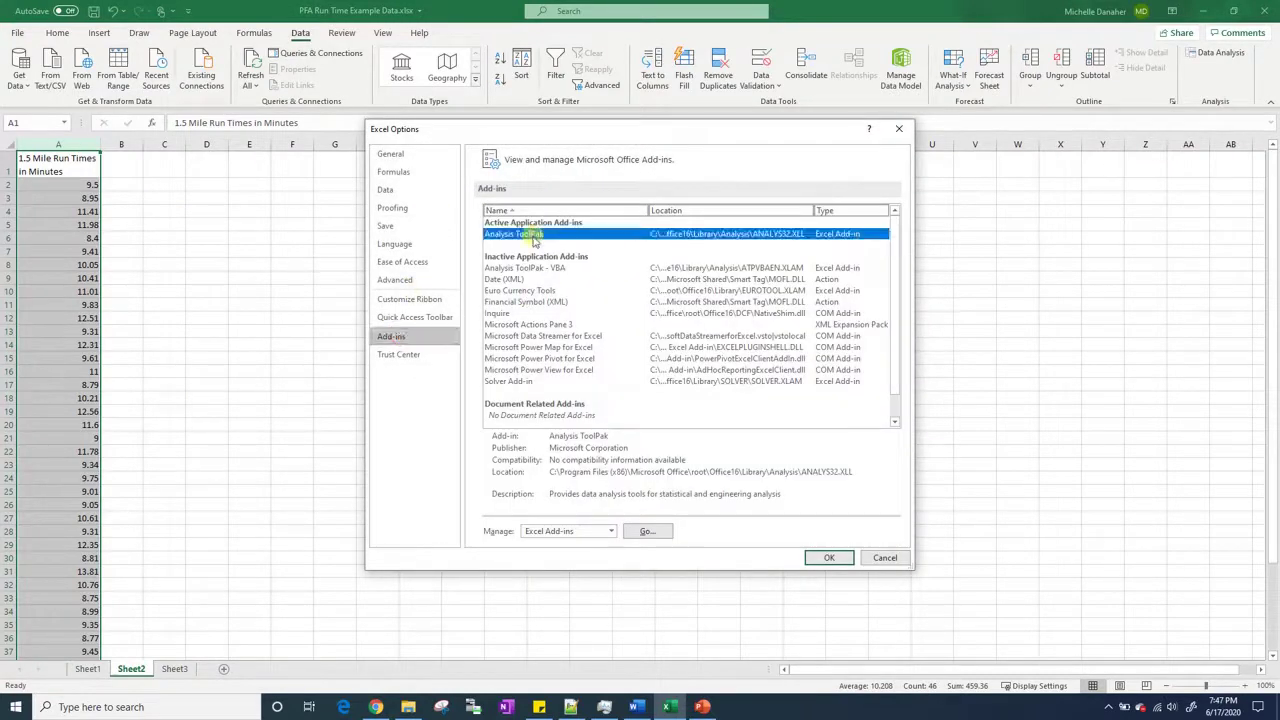
click(648, 531)
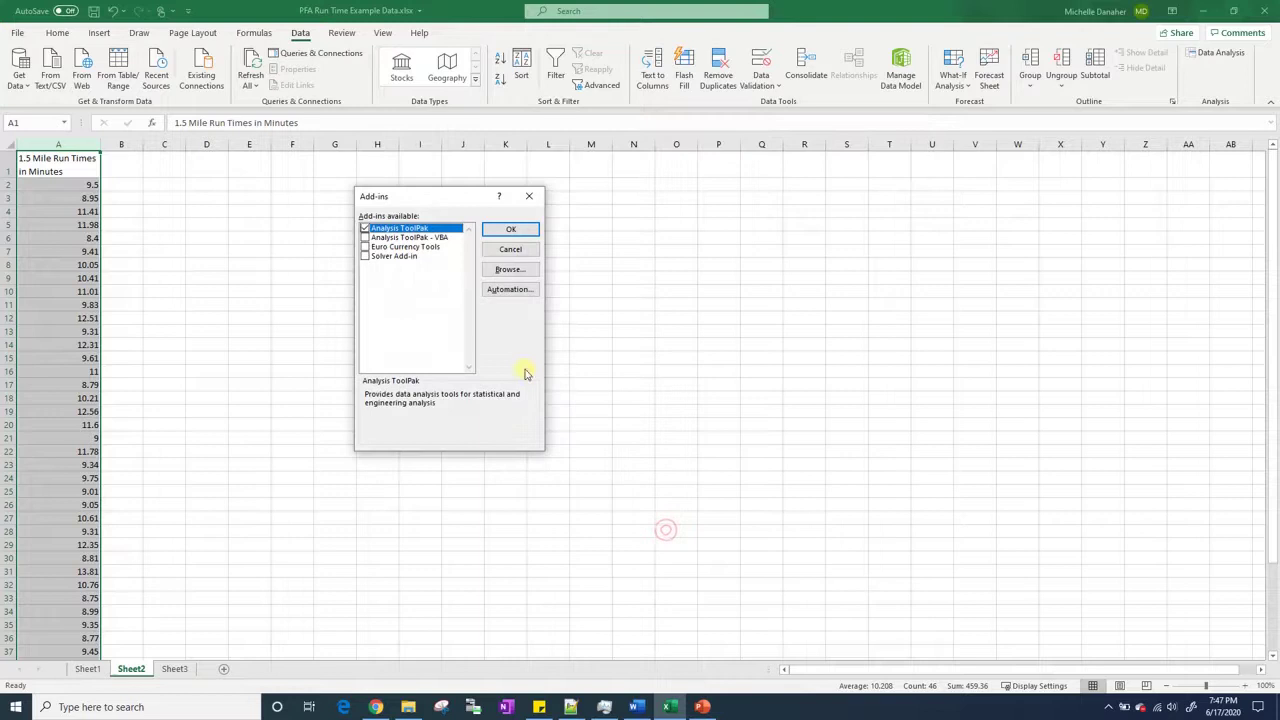
click(365, 229)
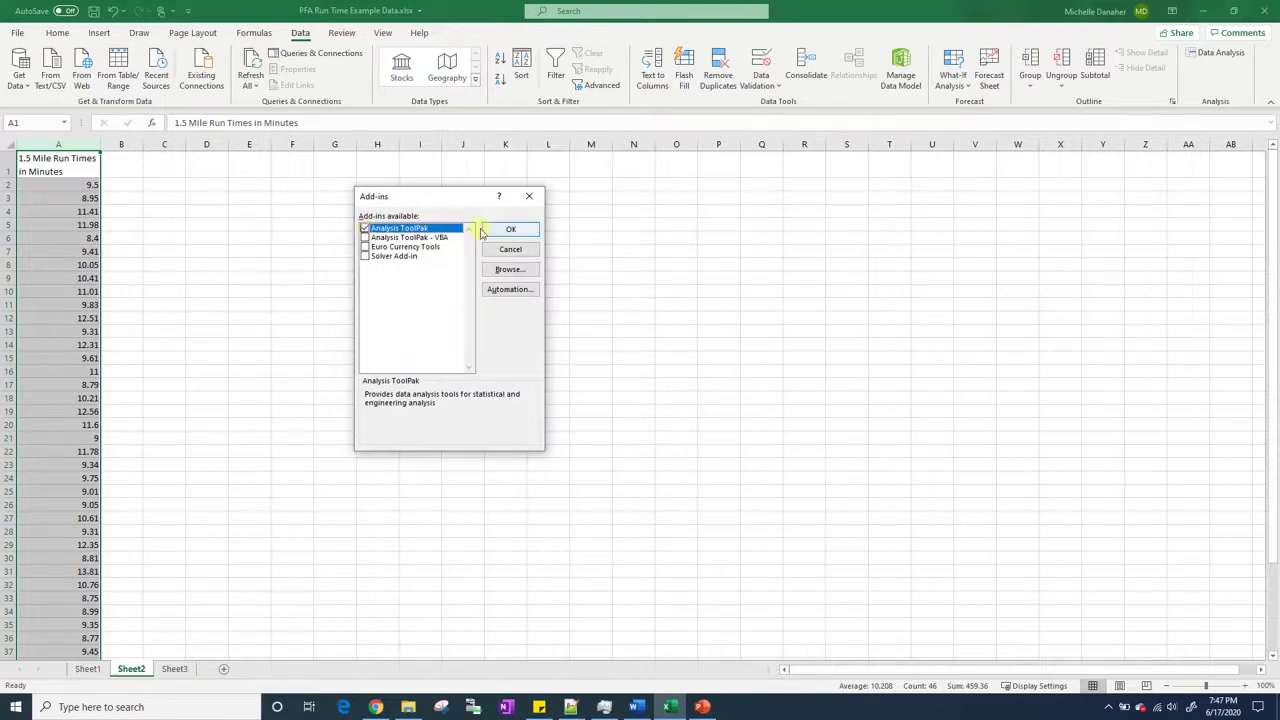
click(530, 230)
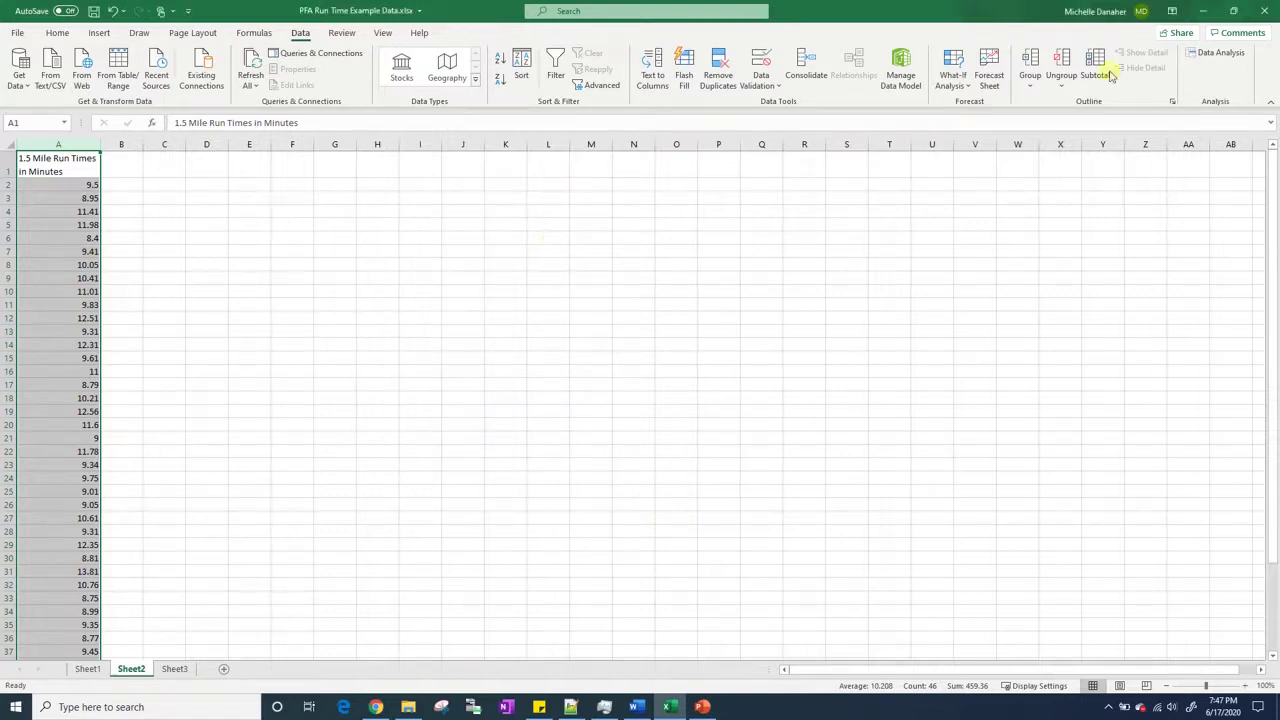
click(60, 36)
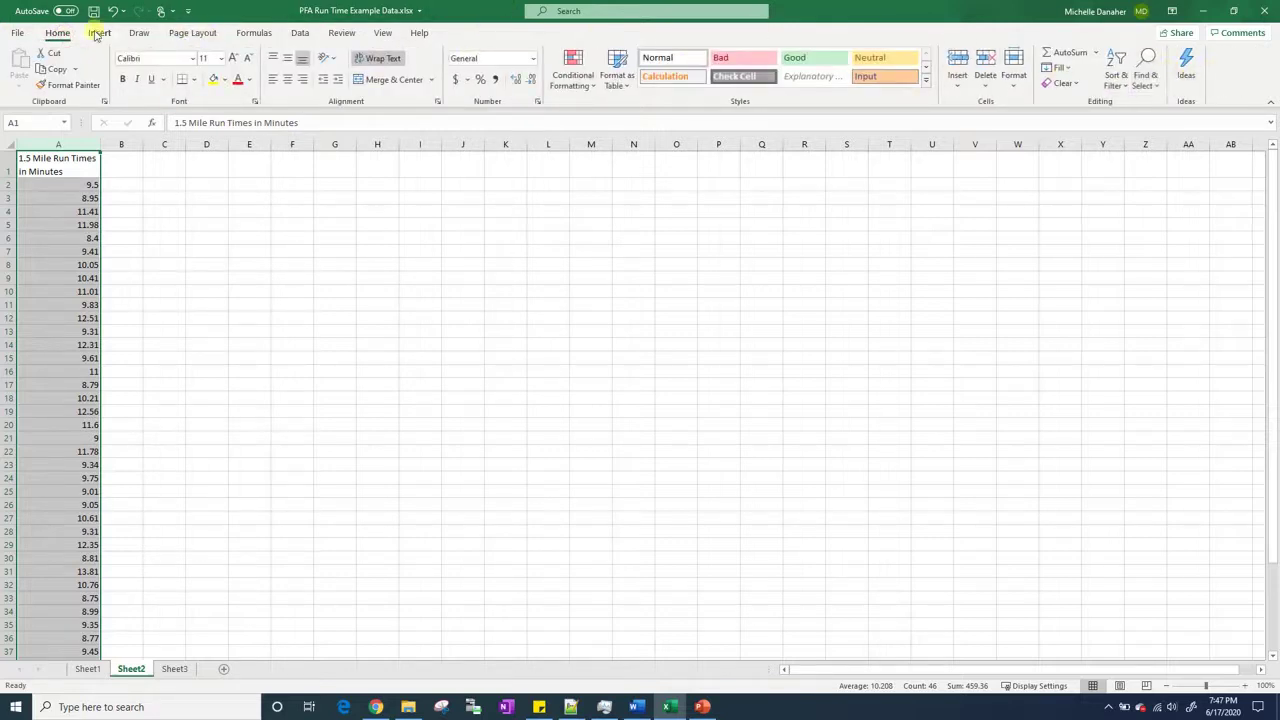
Open the Descriptive Statistics tool from the data analysis tools for the run times in column A.
click(300, 34)
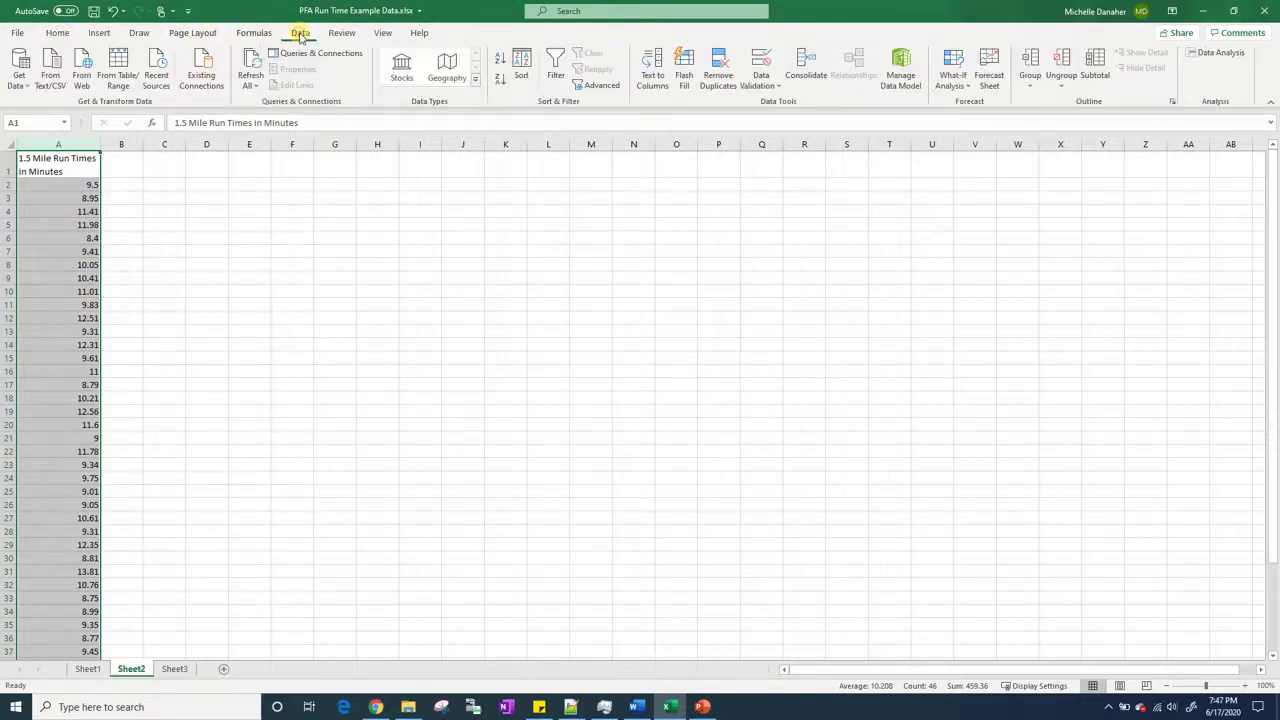
click(1218, 53)
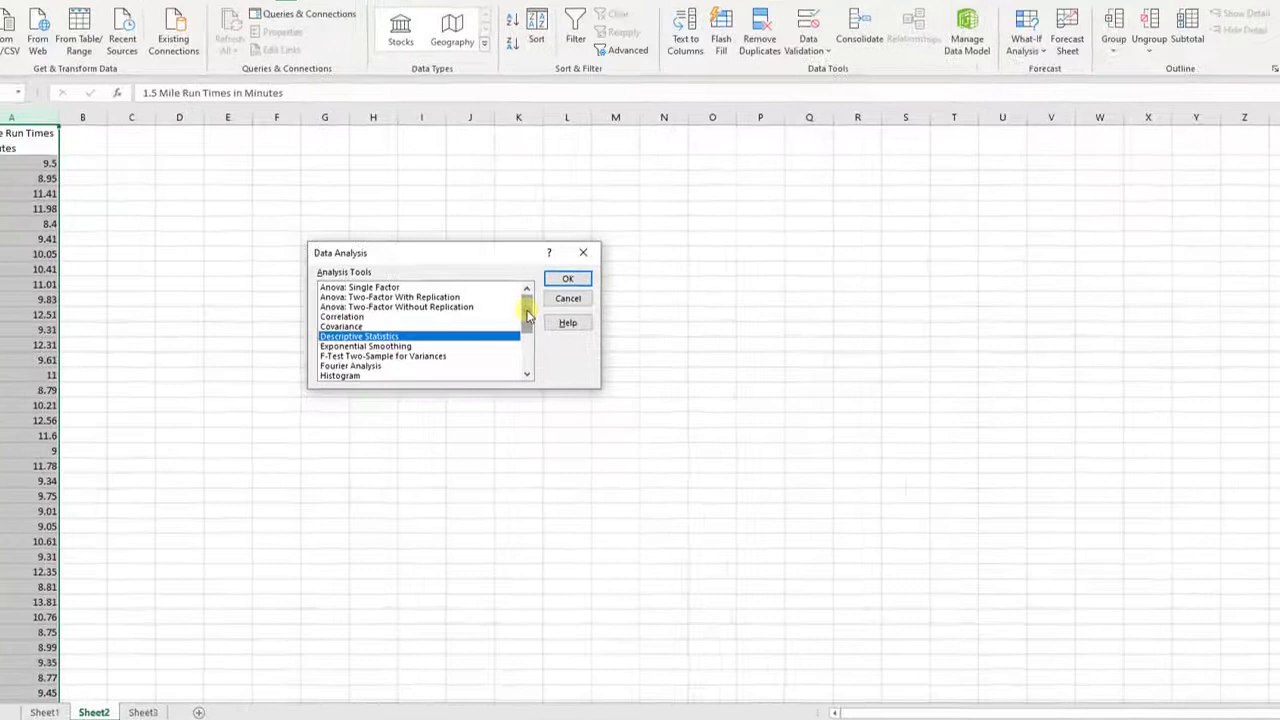
drag(512, 313, 563, 293)
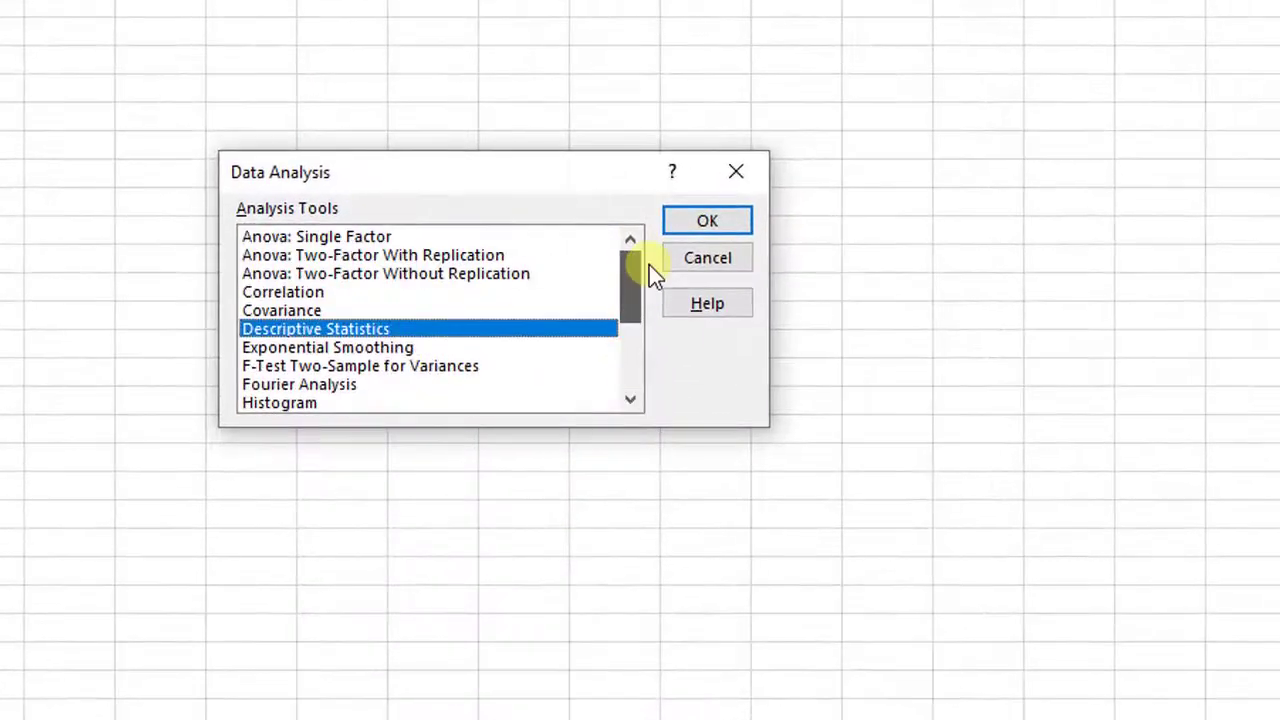
click(305, 310)
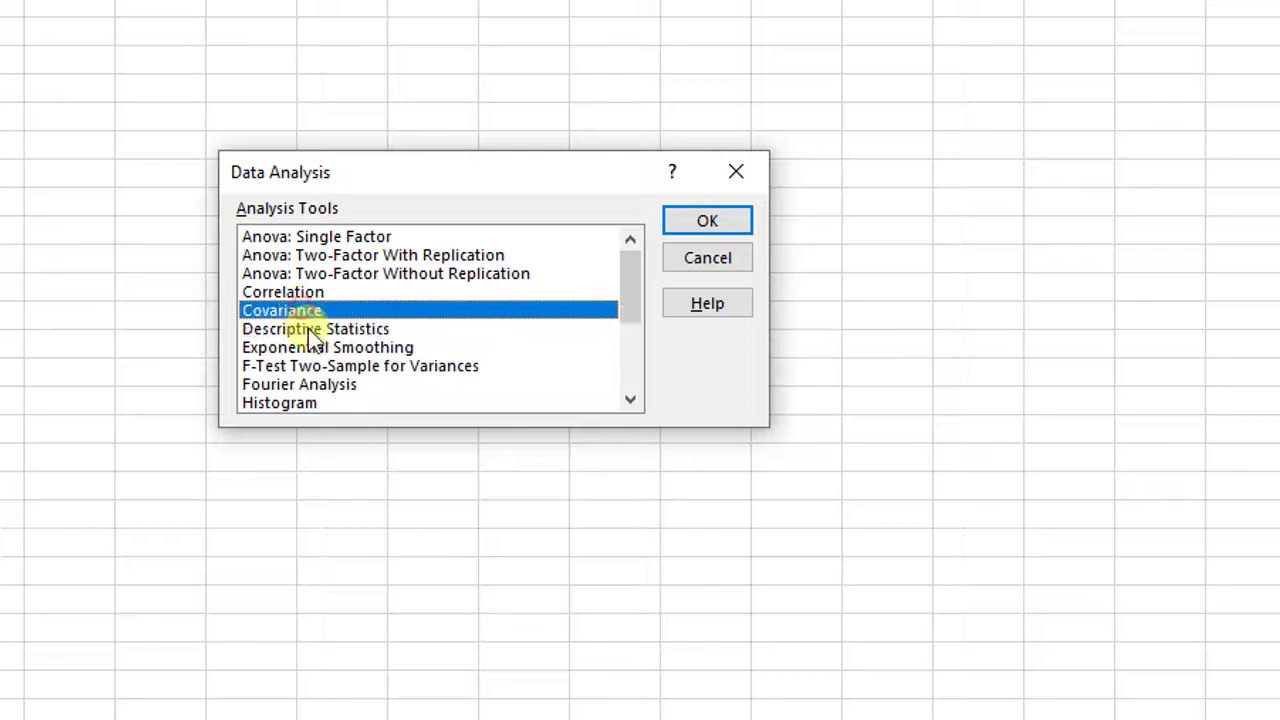
click(308, 328)
click(730, 218)
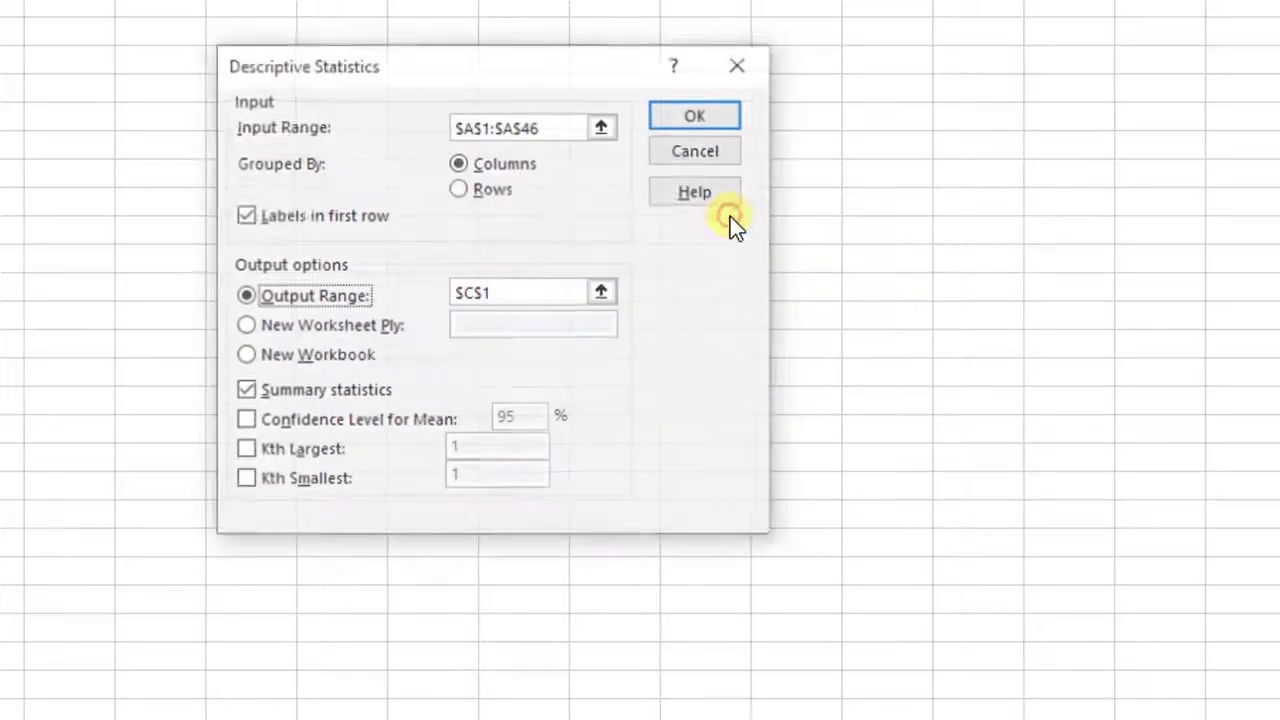
Clear the existing input range and output range in the Descriptive Statistics settings.
drag(540, 126, 445, 126)
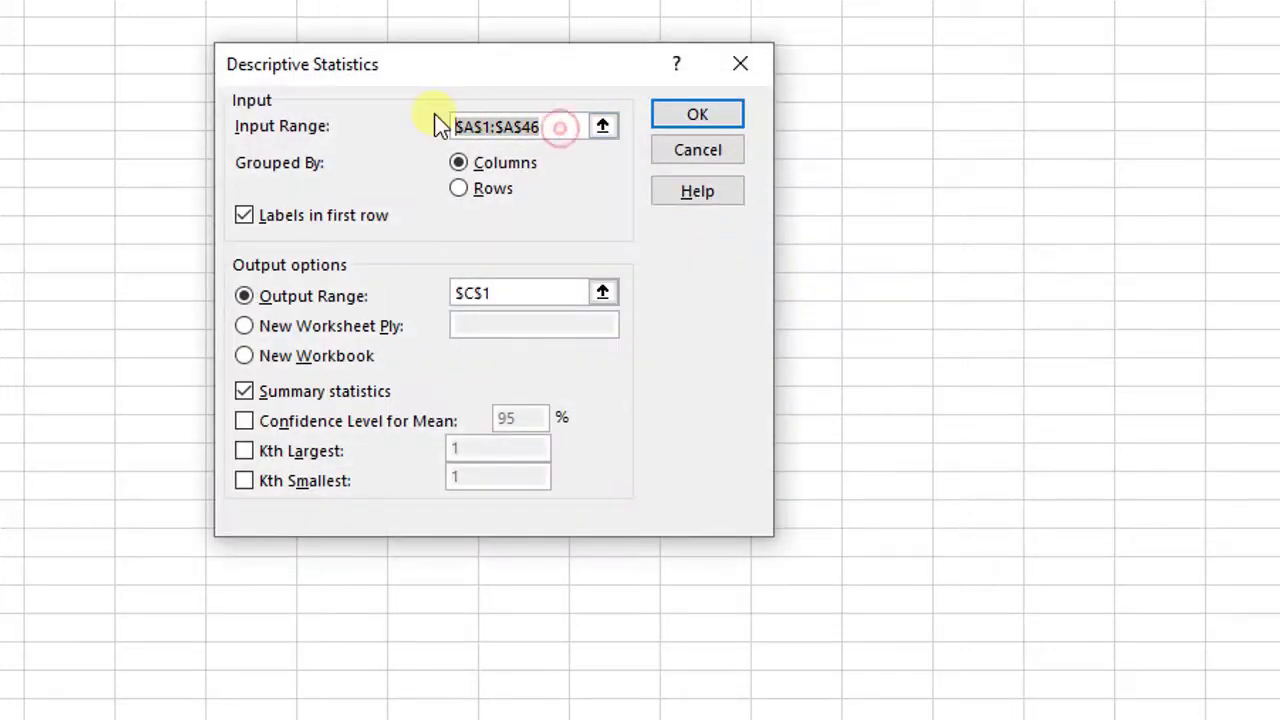
key(BackSpace)
drag(563, 291, 455, 292)
key(BackSpace)
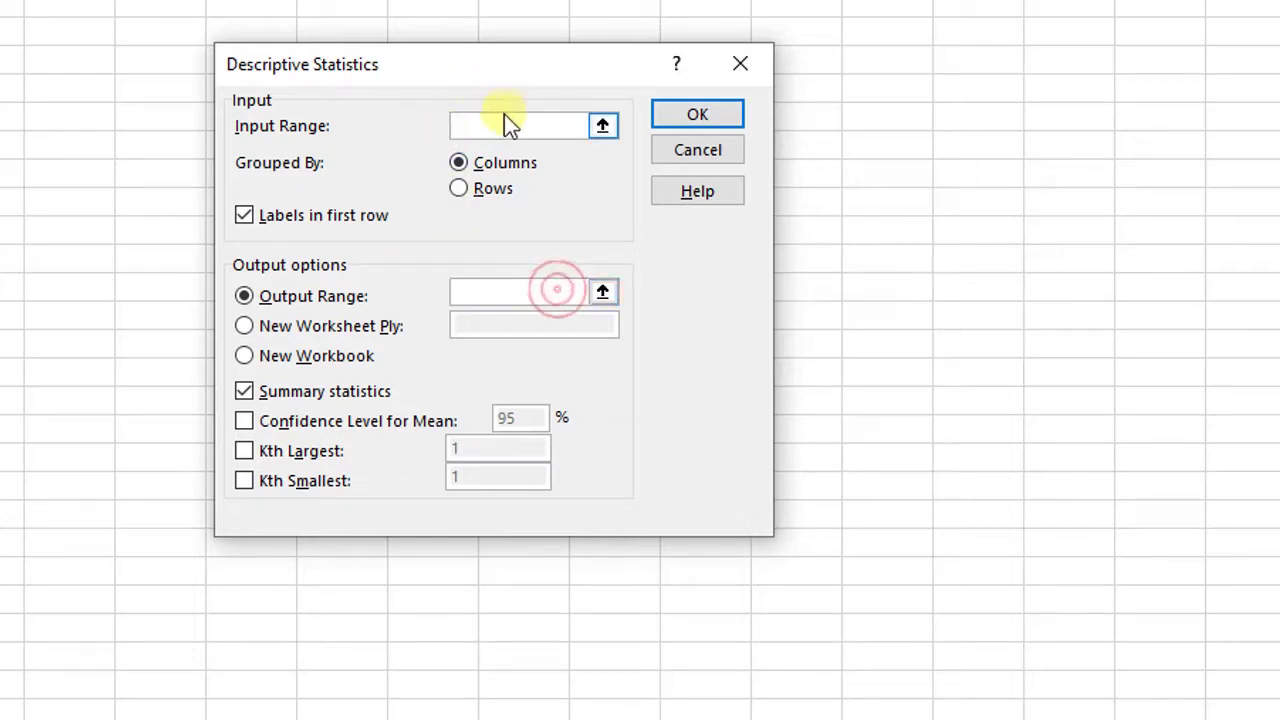
Generate summary statistics for input range A1:A46, with labels in the first row and output starting at C1.
click(503, 116)
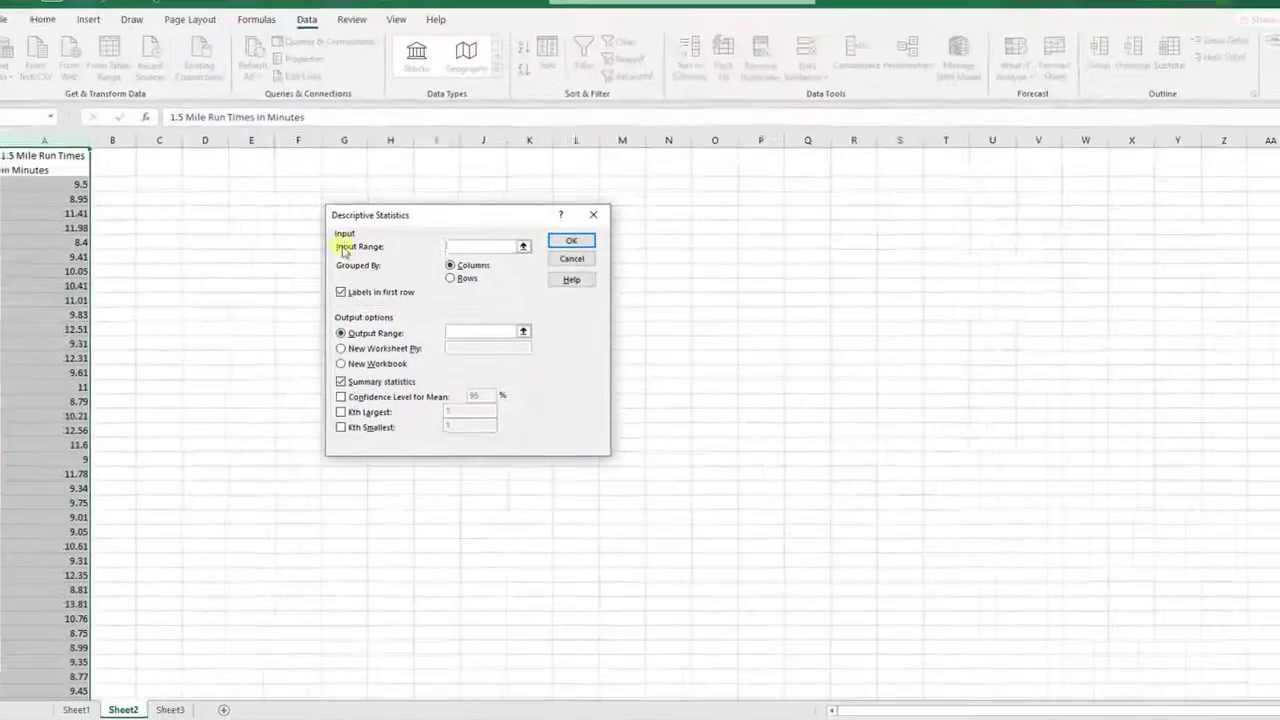
click(62, 173)
drag(62, 173, 64, 580)
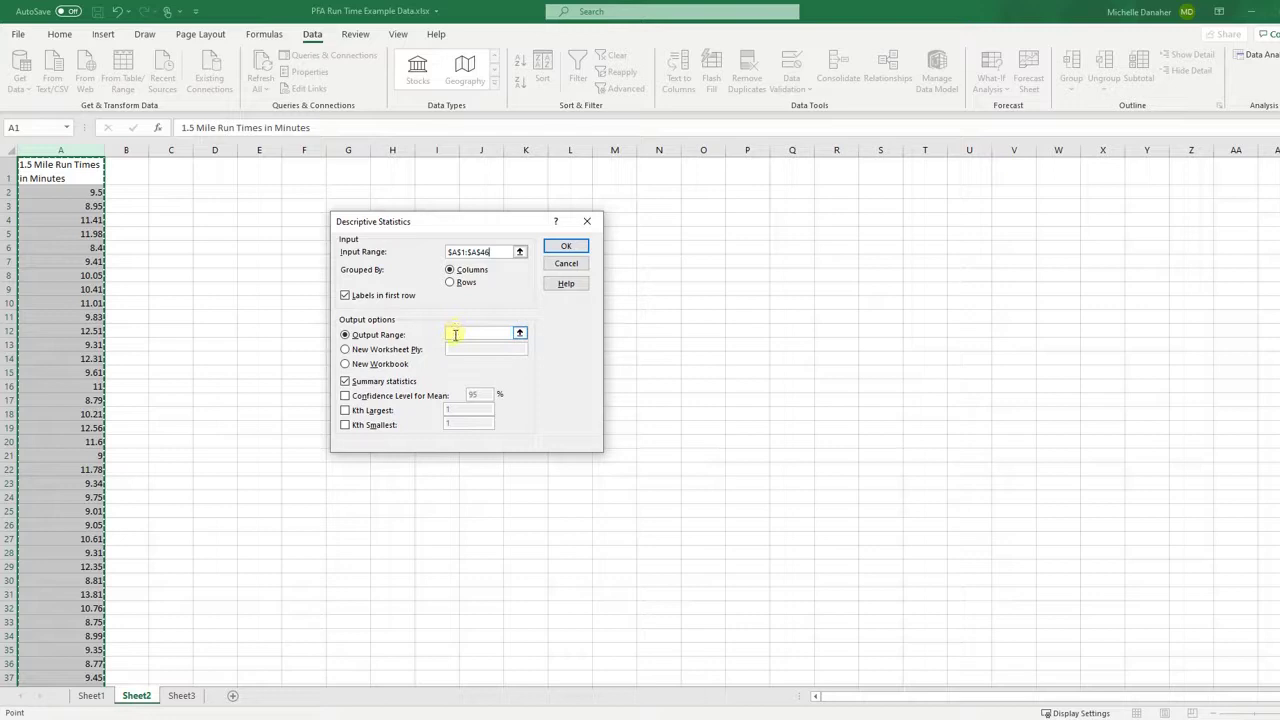
click(455, 335)
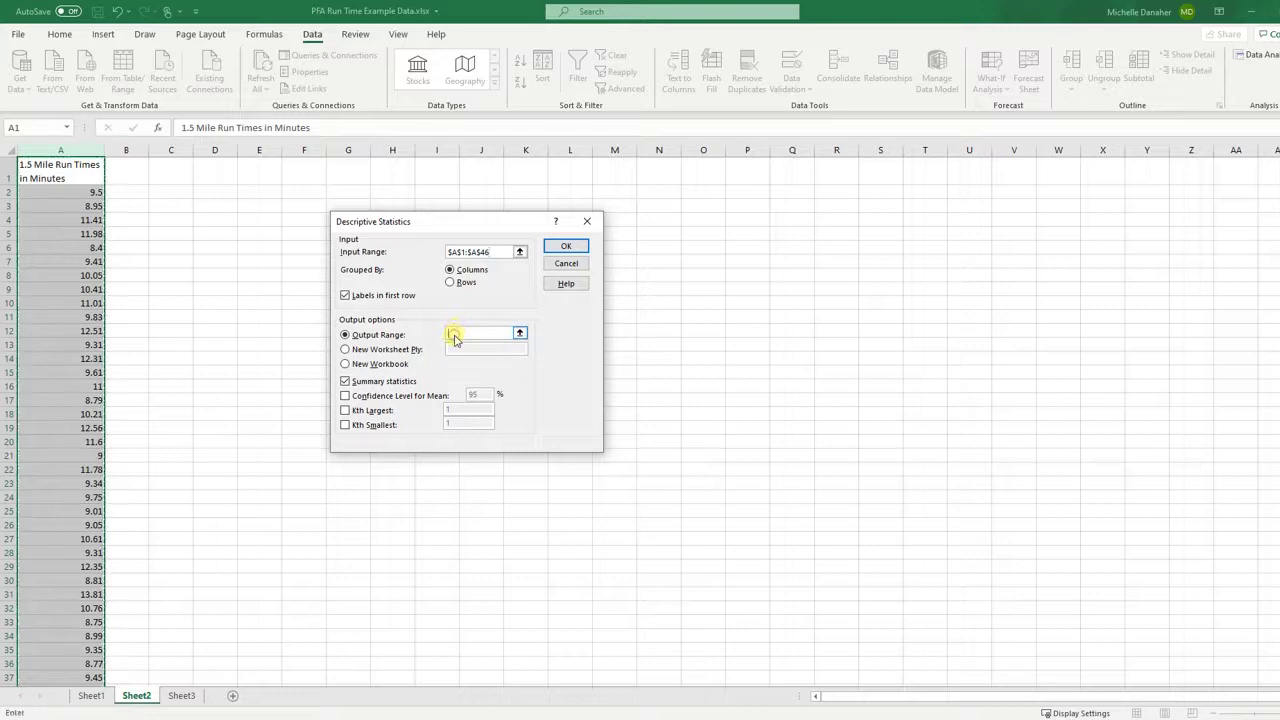
click(168, 167)
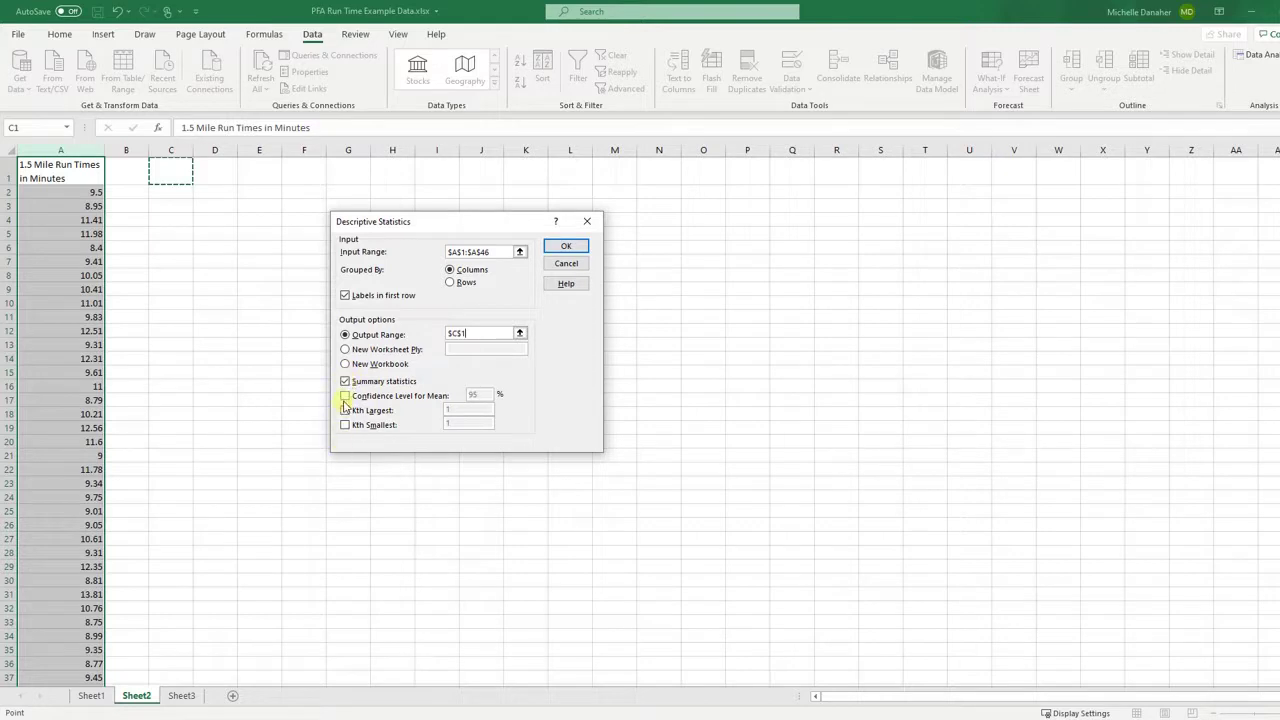
click(561, 251)
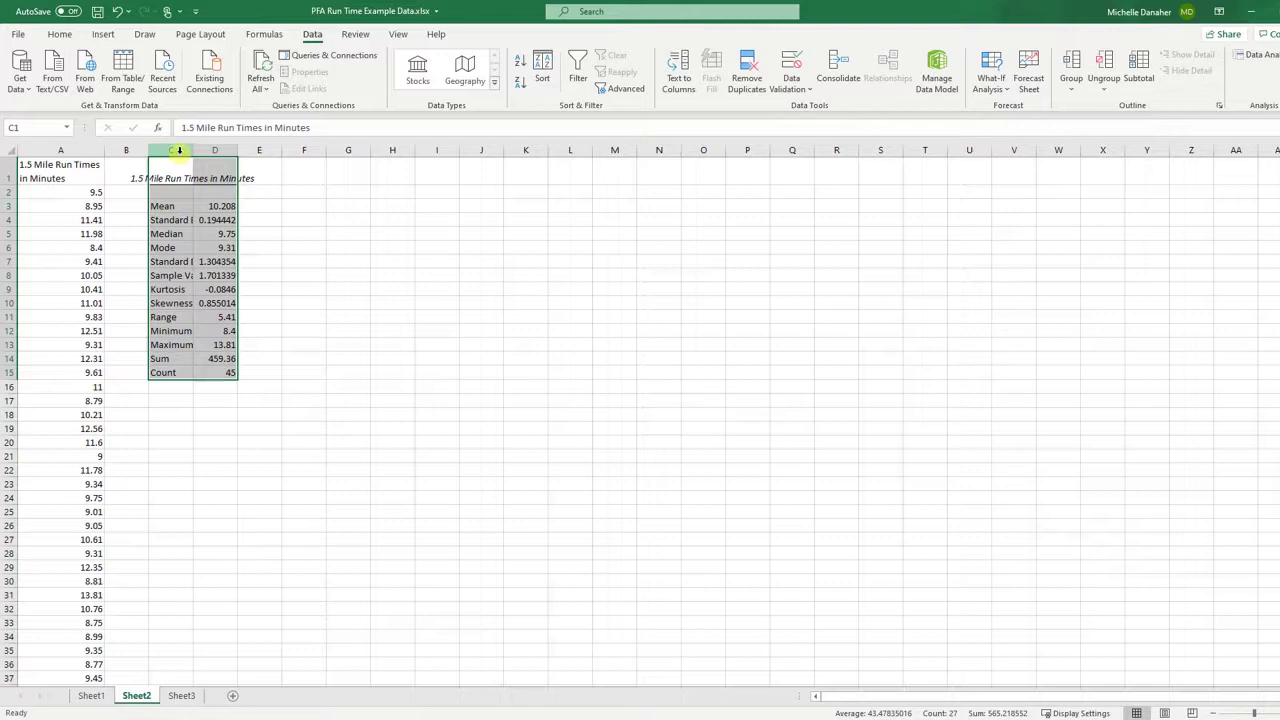
Autofit the widths of columns C and D to show the full statistics labels and values.
drag(179, 150, 215, 150)
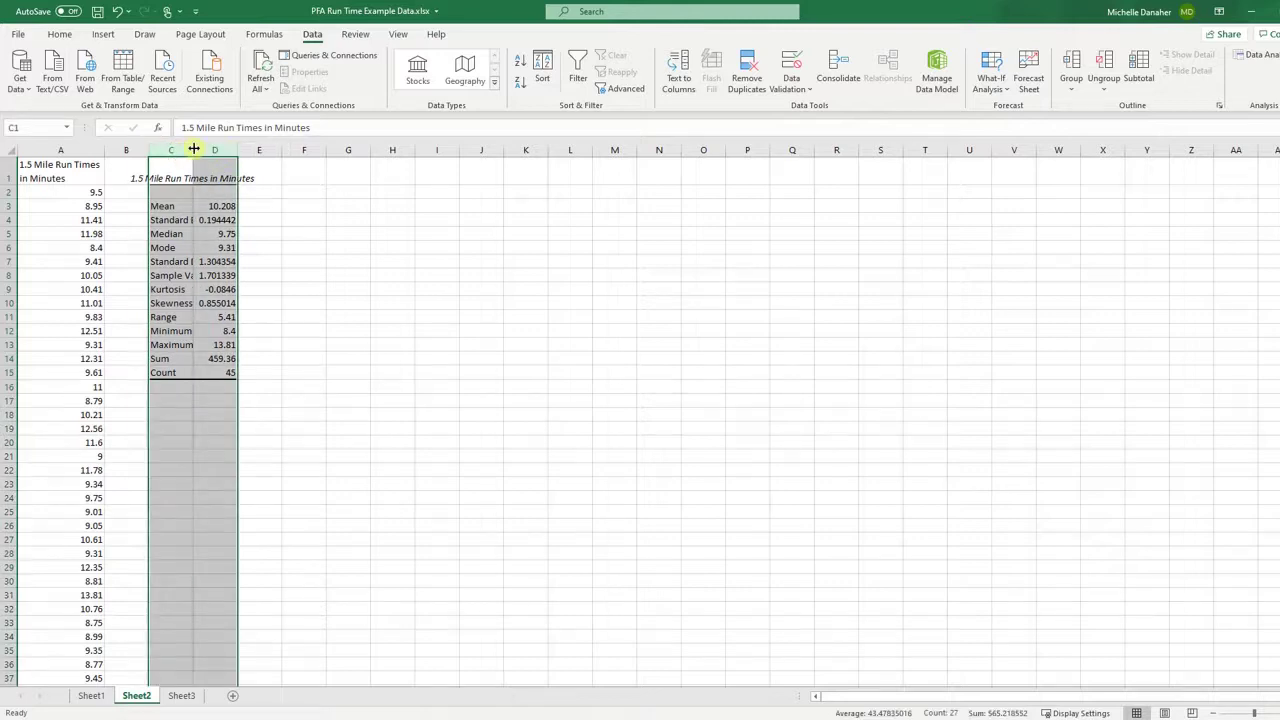
double_click(193, 149)
click(409, 344)
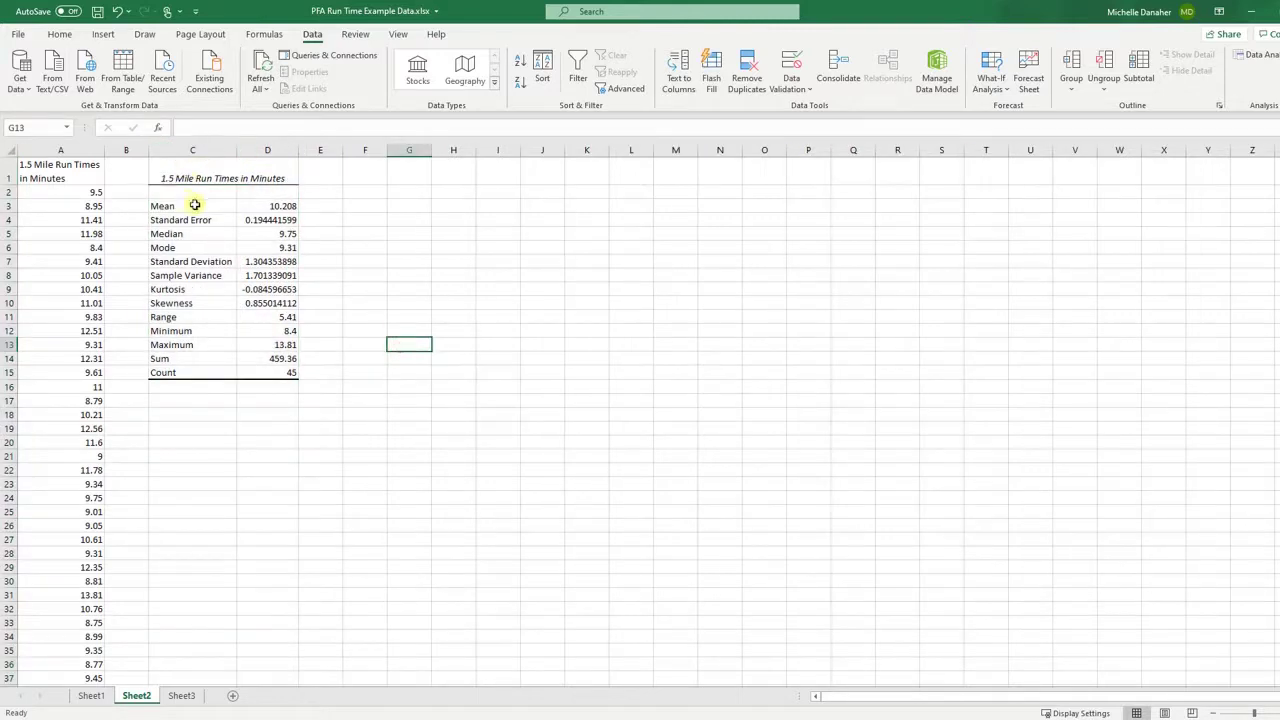
Bold the labels and values of the Mean, Median and Mode rows in the statistics table.
drag(195, 205, 275, 206)
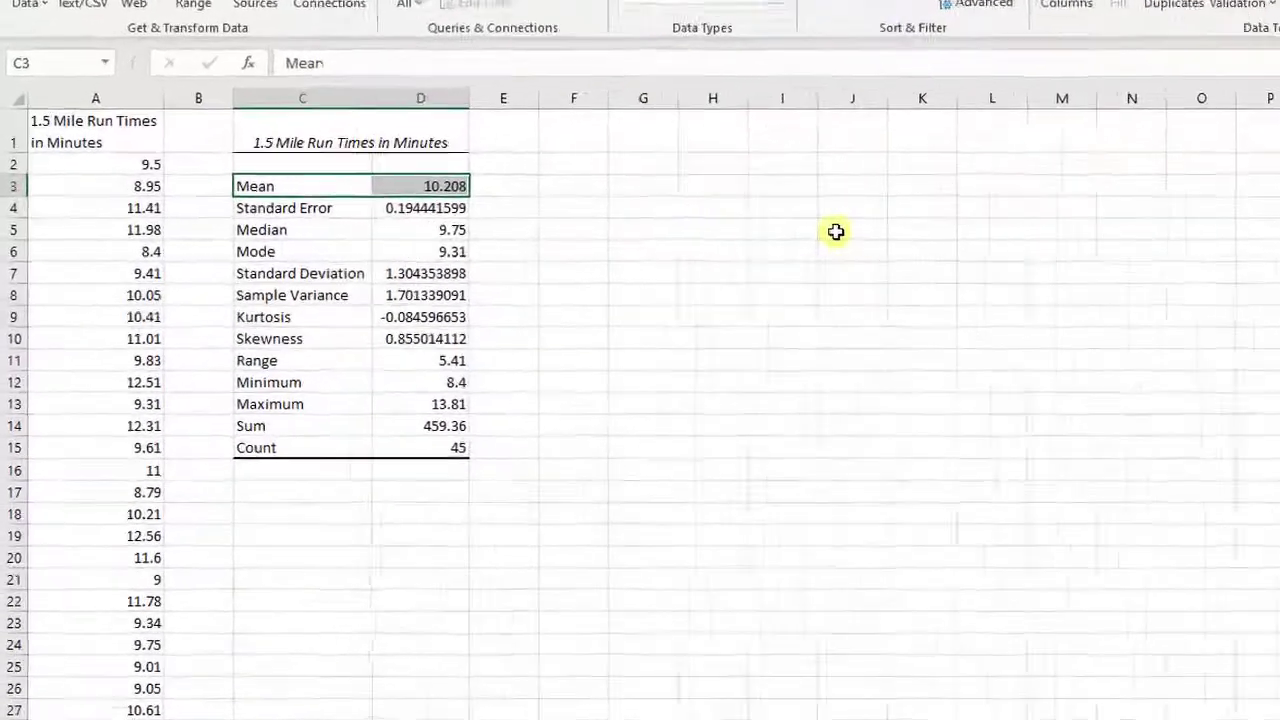
key(ctrl+b)
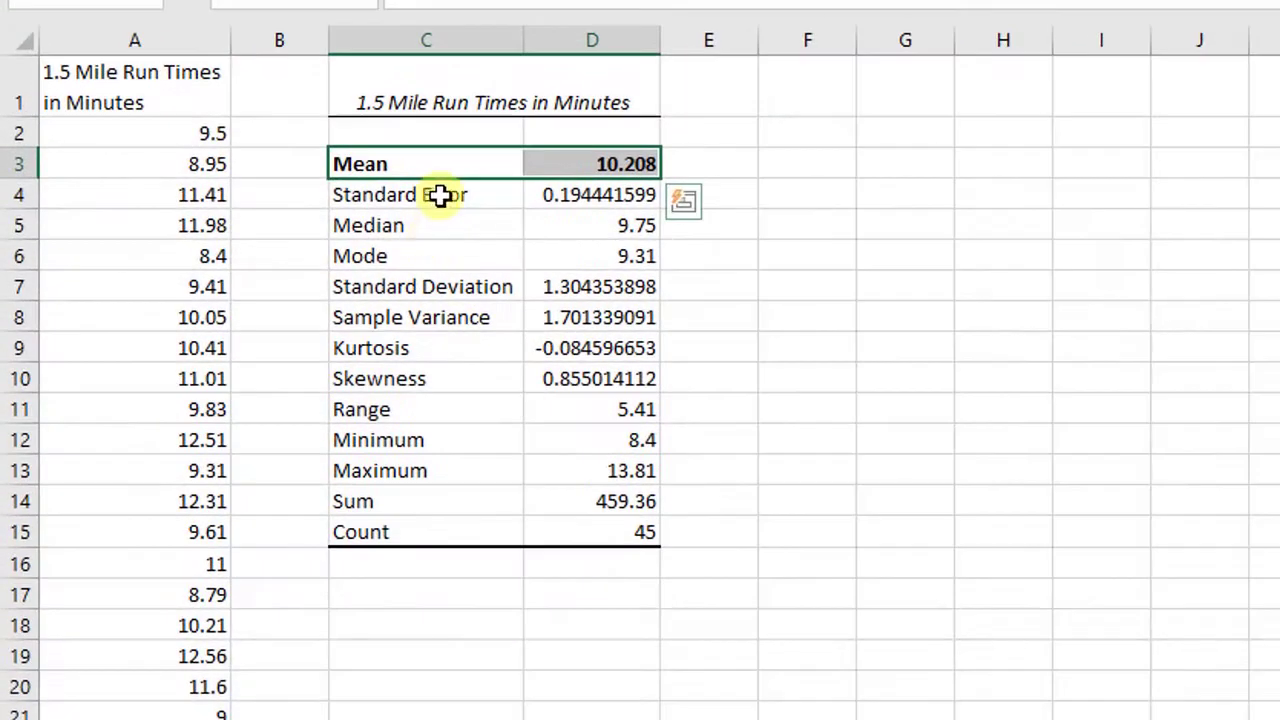
drag(440, 195, 636, 200)
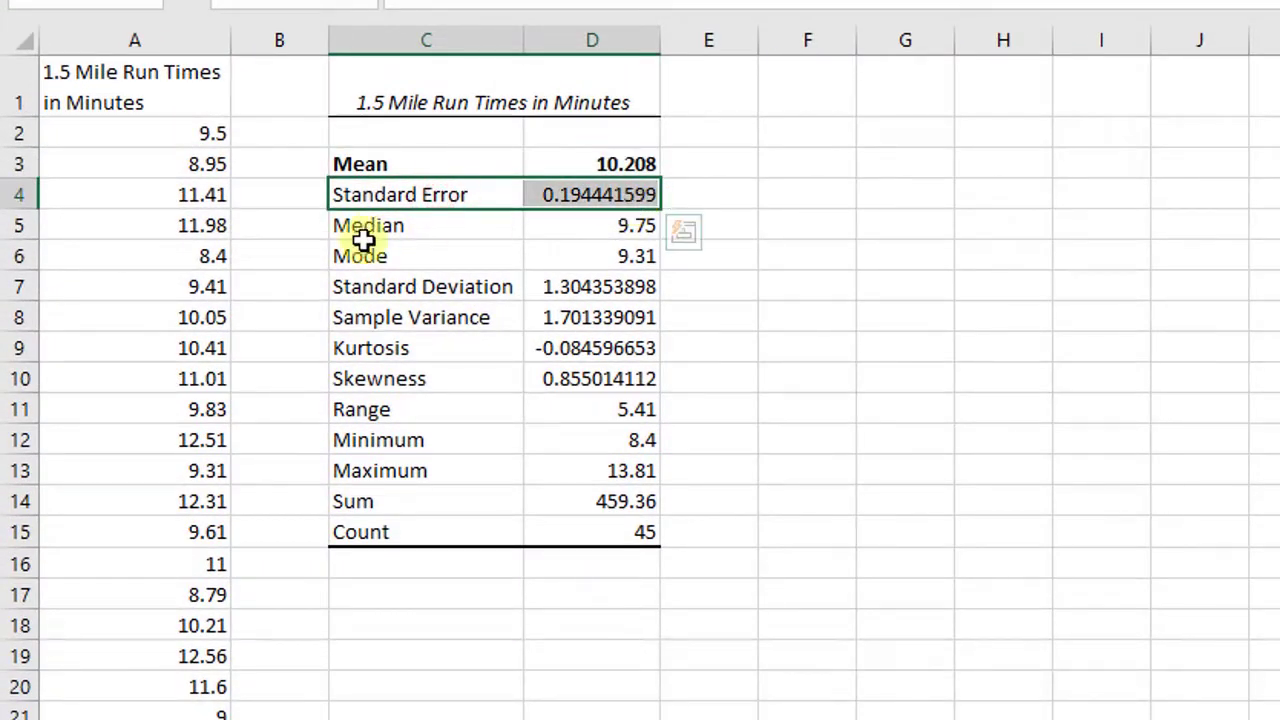
drag(362, 238, 654, 220)
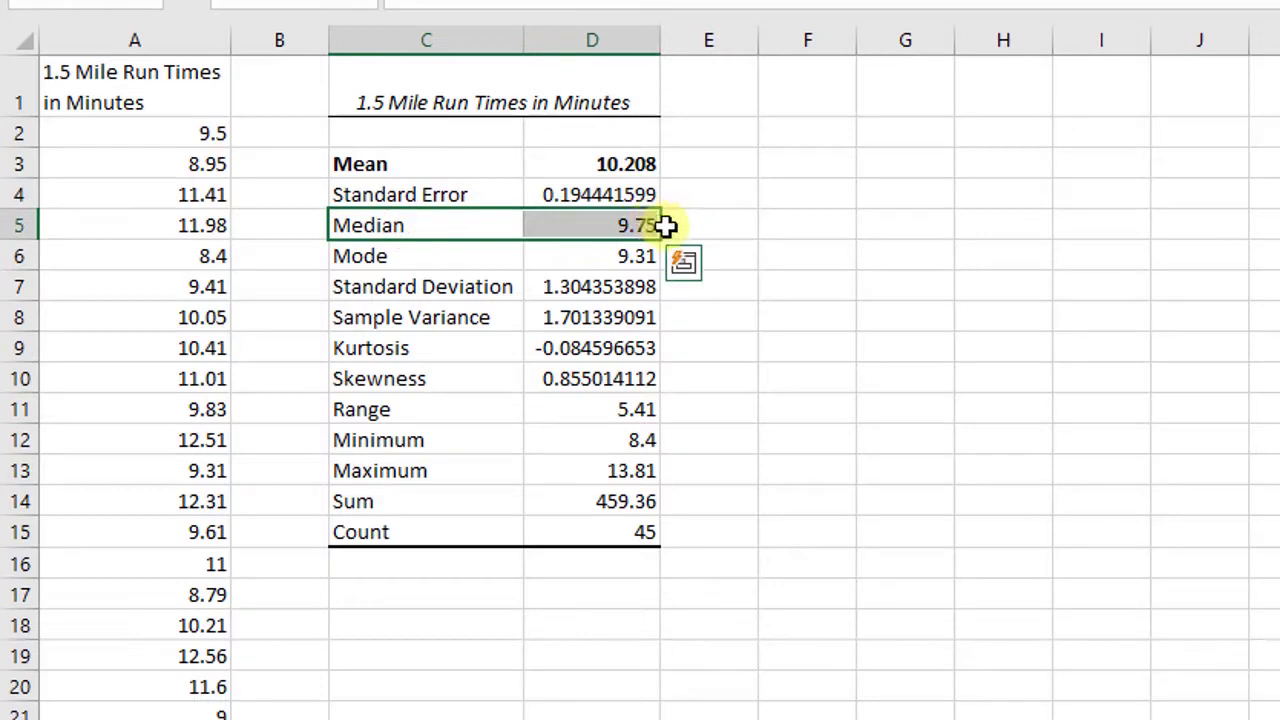
key(ctrl+b)
key(ctrl+q)
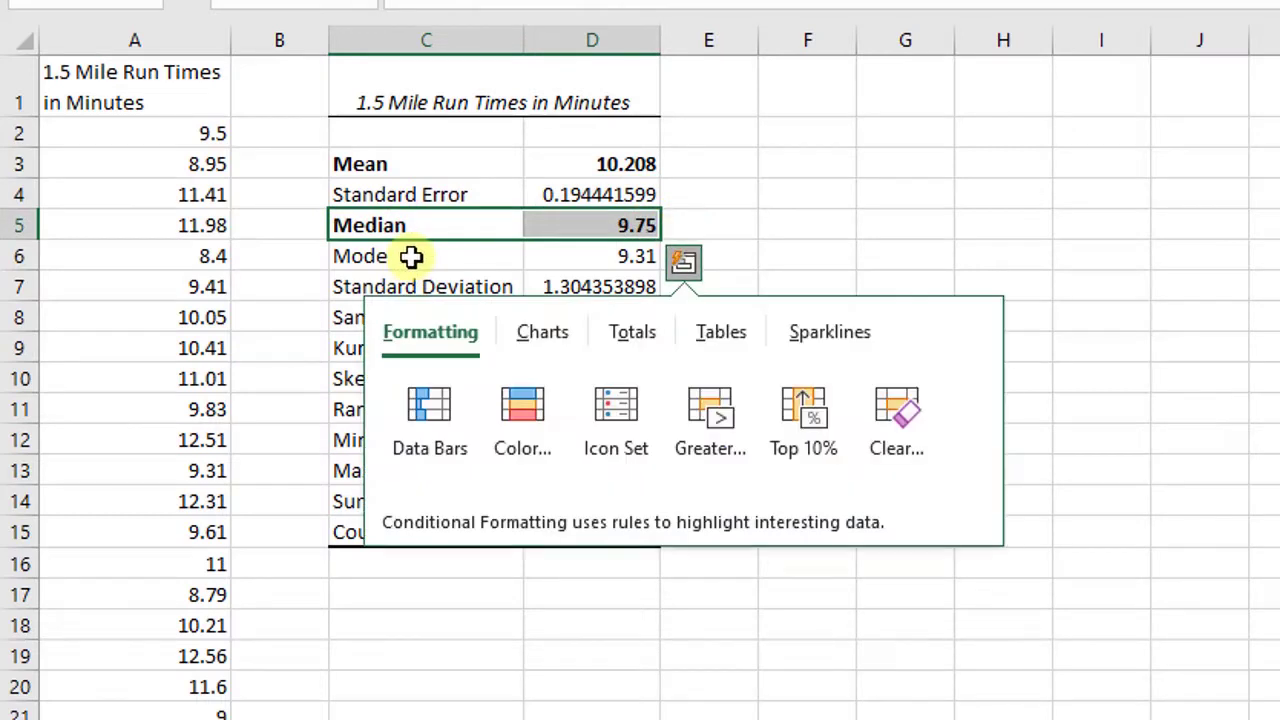
drag(414, 257, 600, 257)
key(ctrl+b)
click(989, 276)
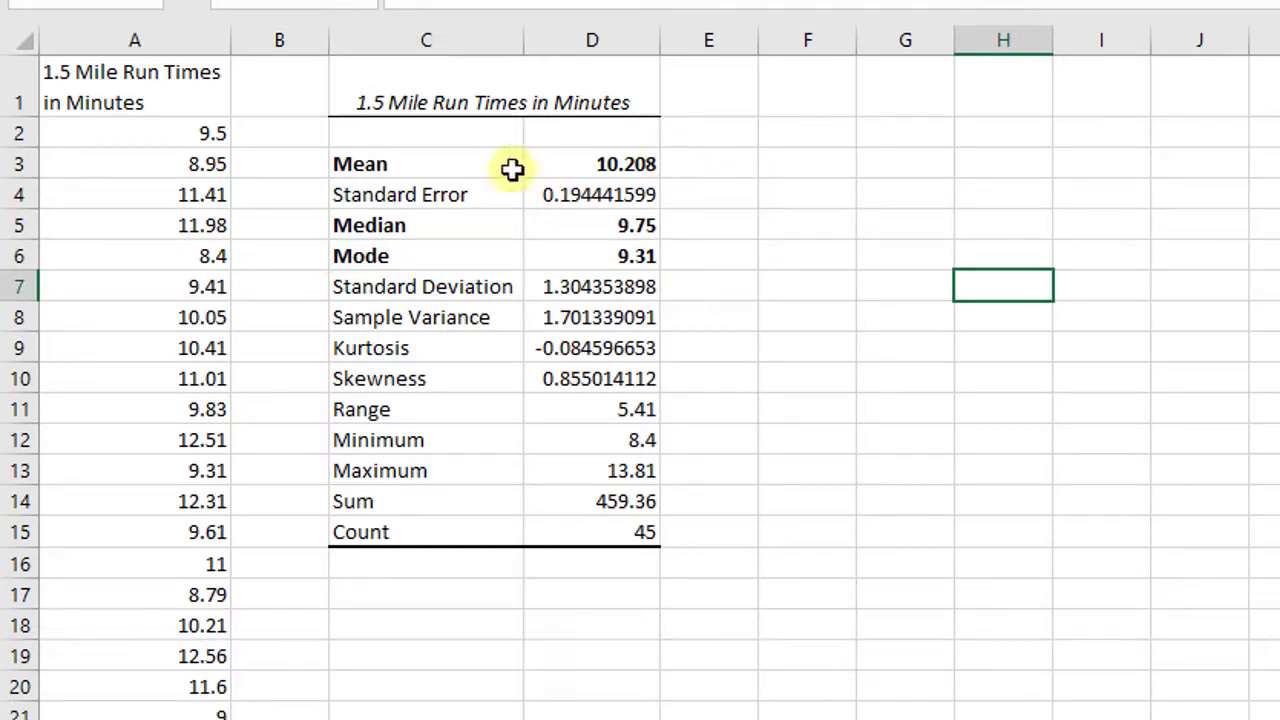
Paste the sample mean symbol "x̄ =" beside the Mean label in cell C3.
click(655, 164)
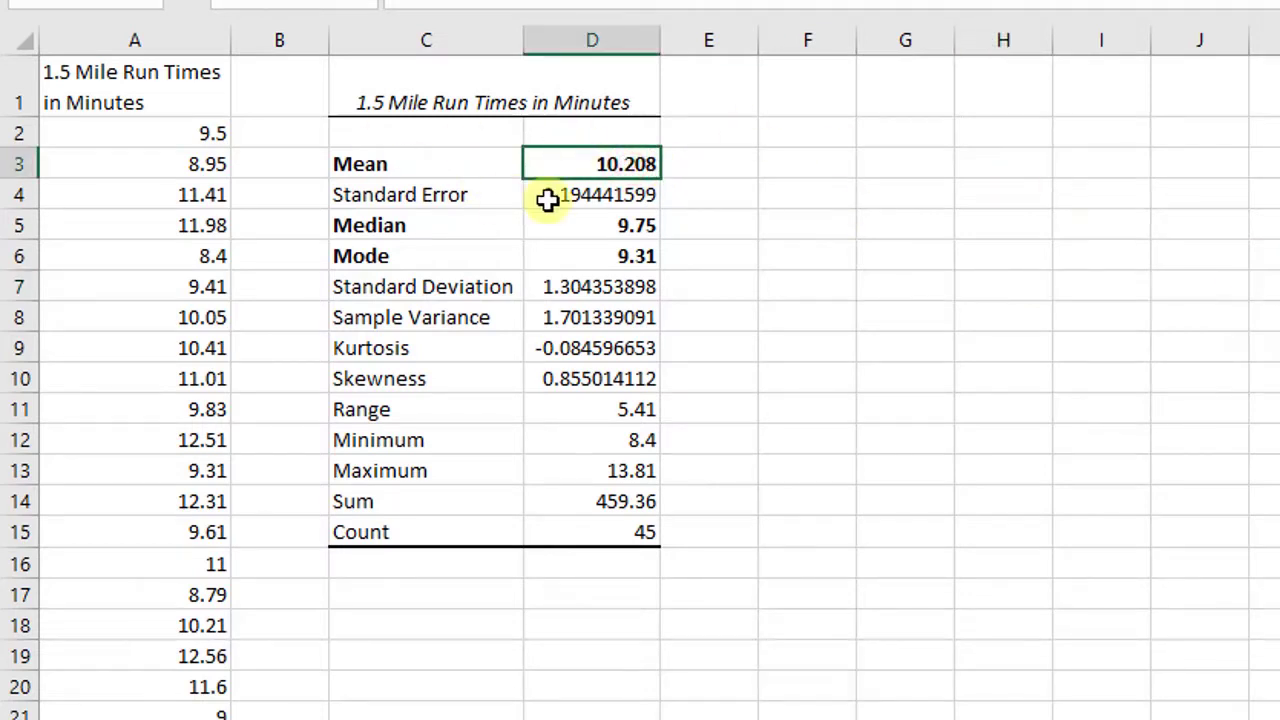
click(500, 158)
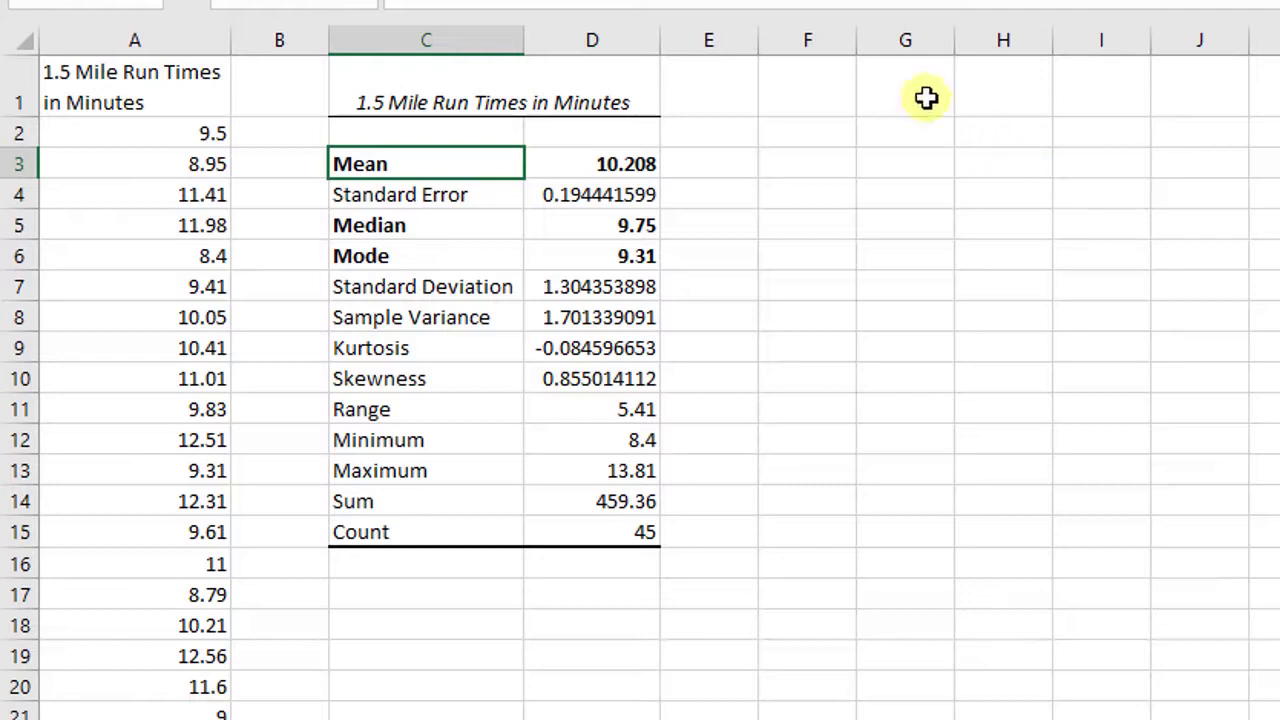
key(ctrl+v)
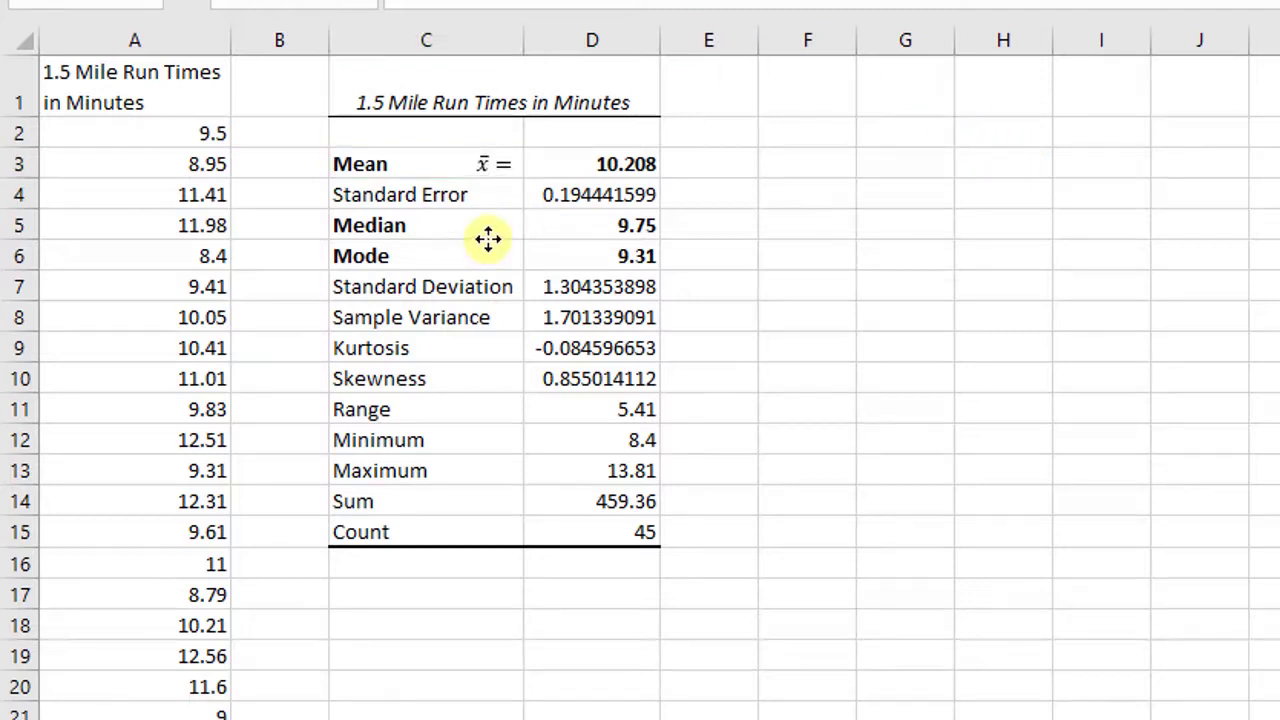
click(488, 238)
click(986, 280)
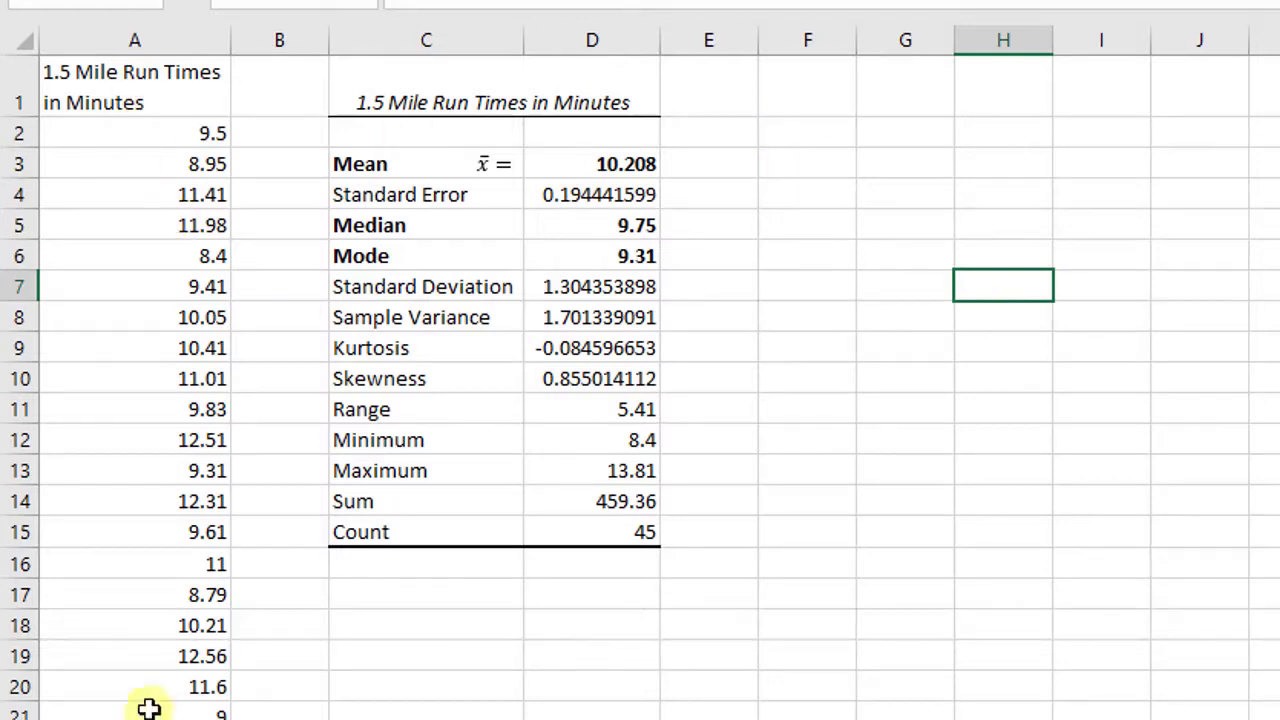
Enter the population mean symbol μ in cell F3 and clear the cell again.
key(Left)
key(Up)
key(Up)
click(810, 161)
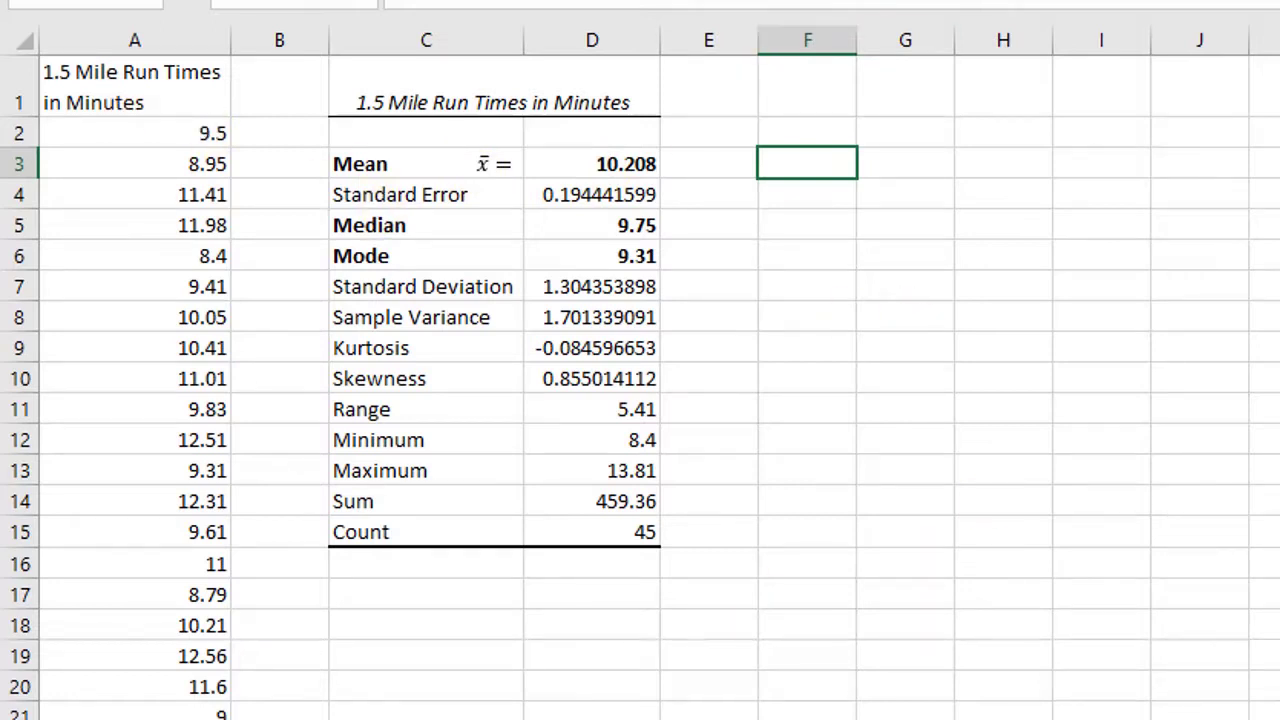
text(μ)
click(880, 256)
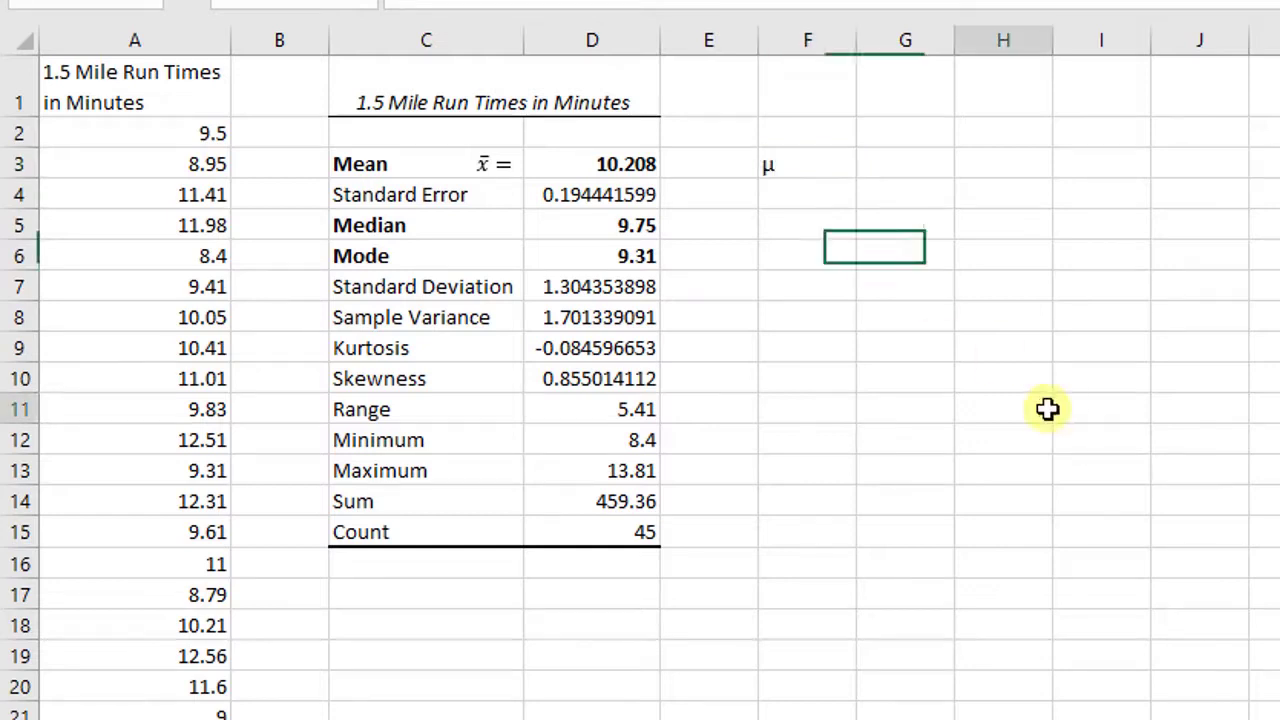
click(1040, 408)
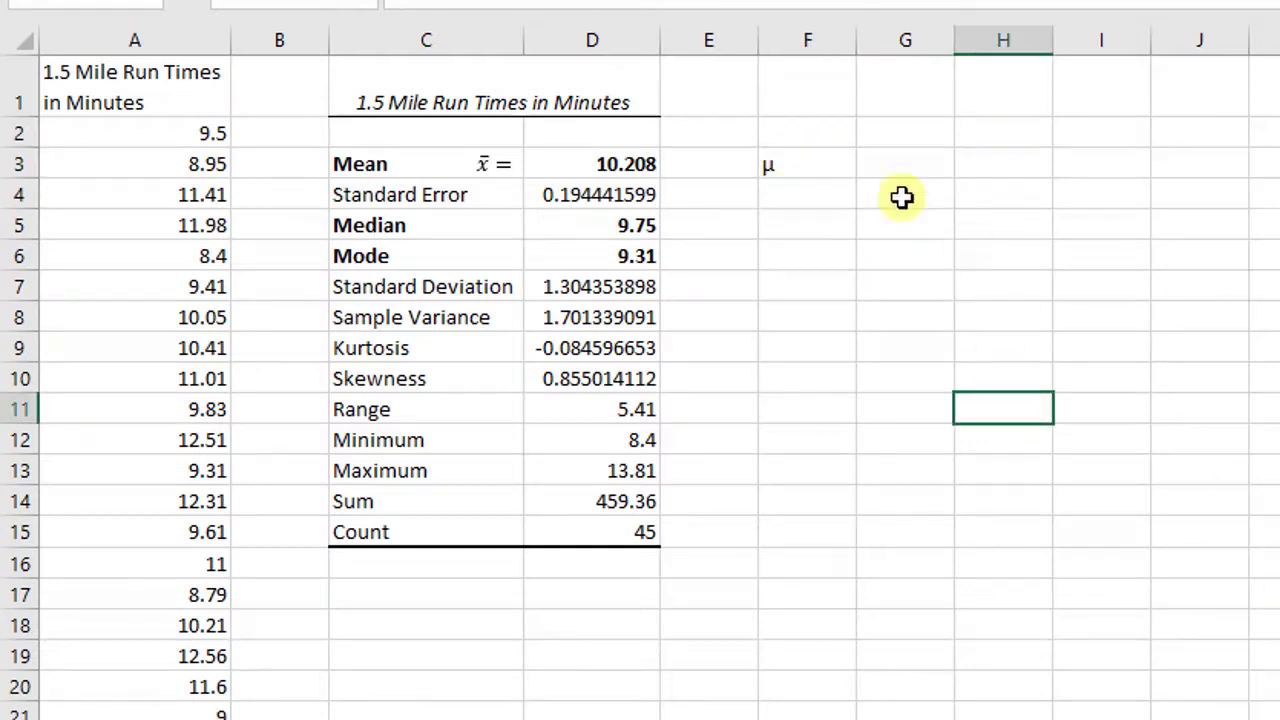
click(826, 163)
key(Delete)
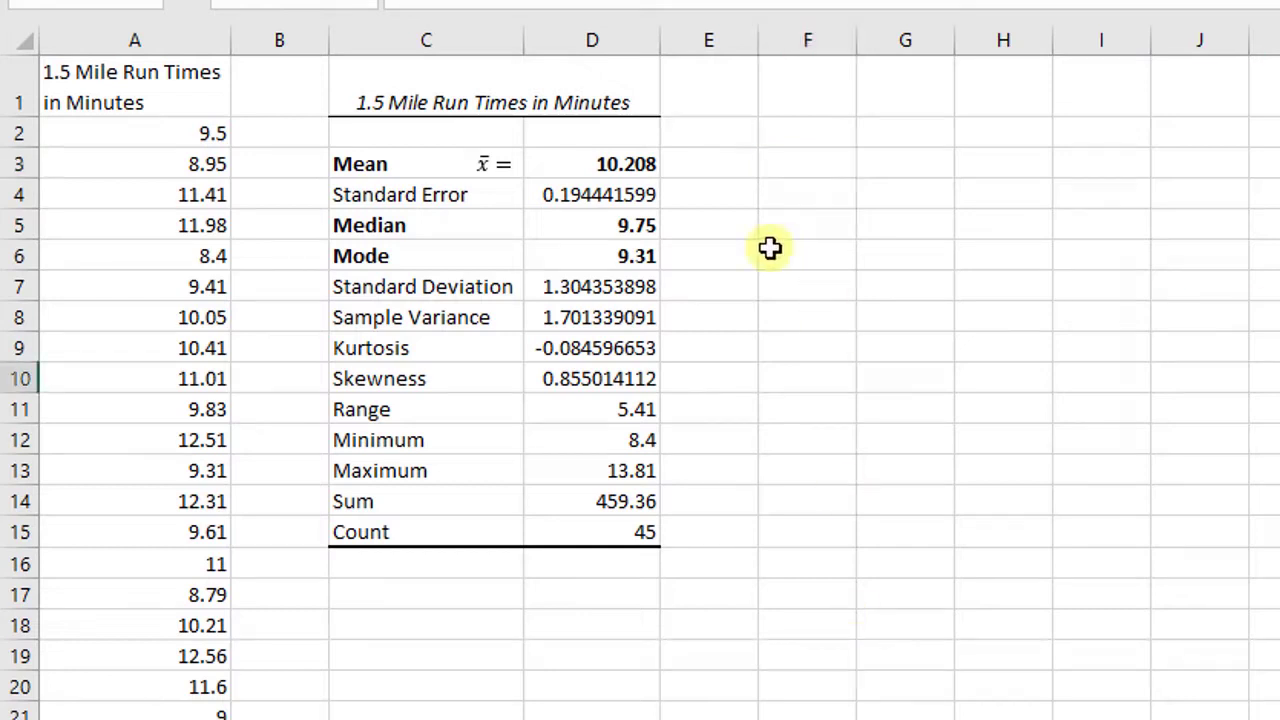
click(712, 220)
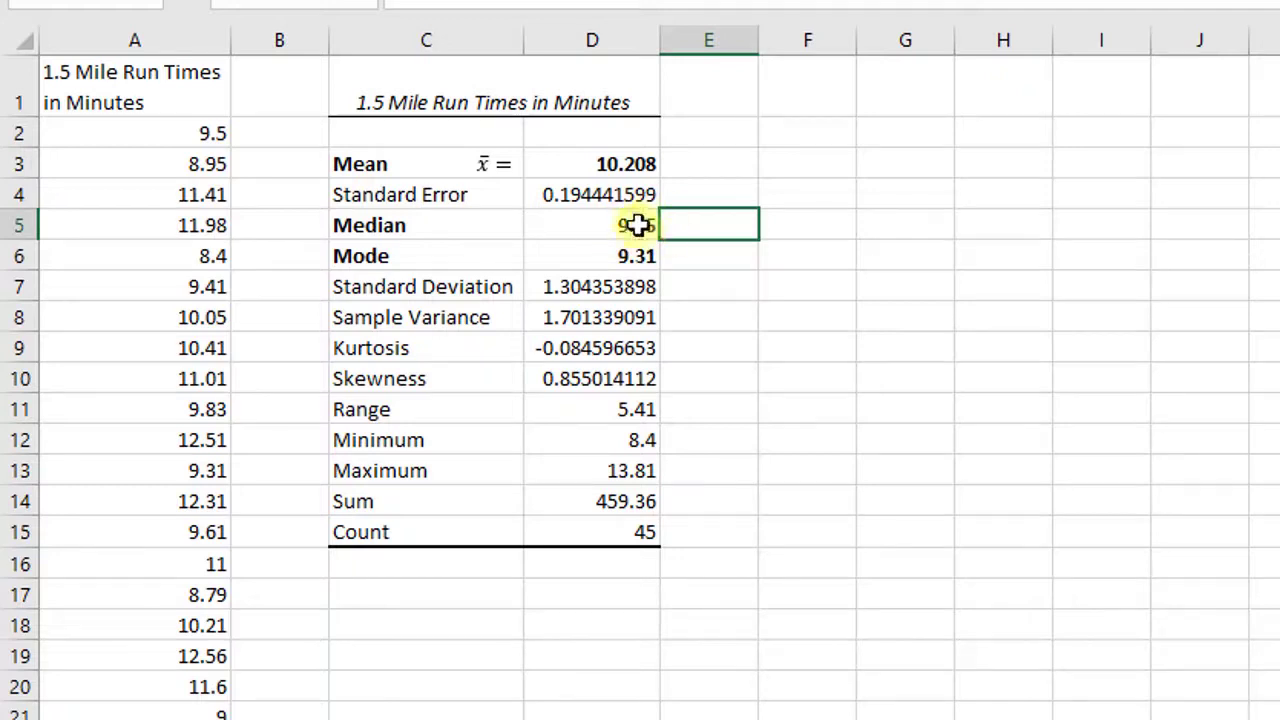
click(1234, 597)
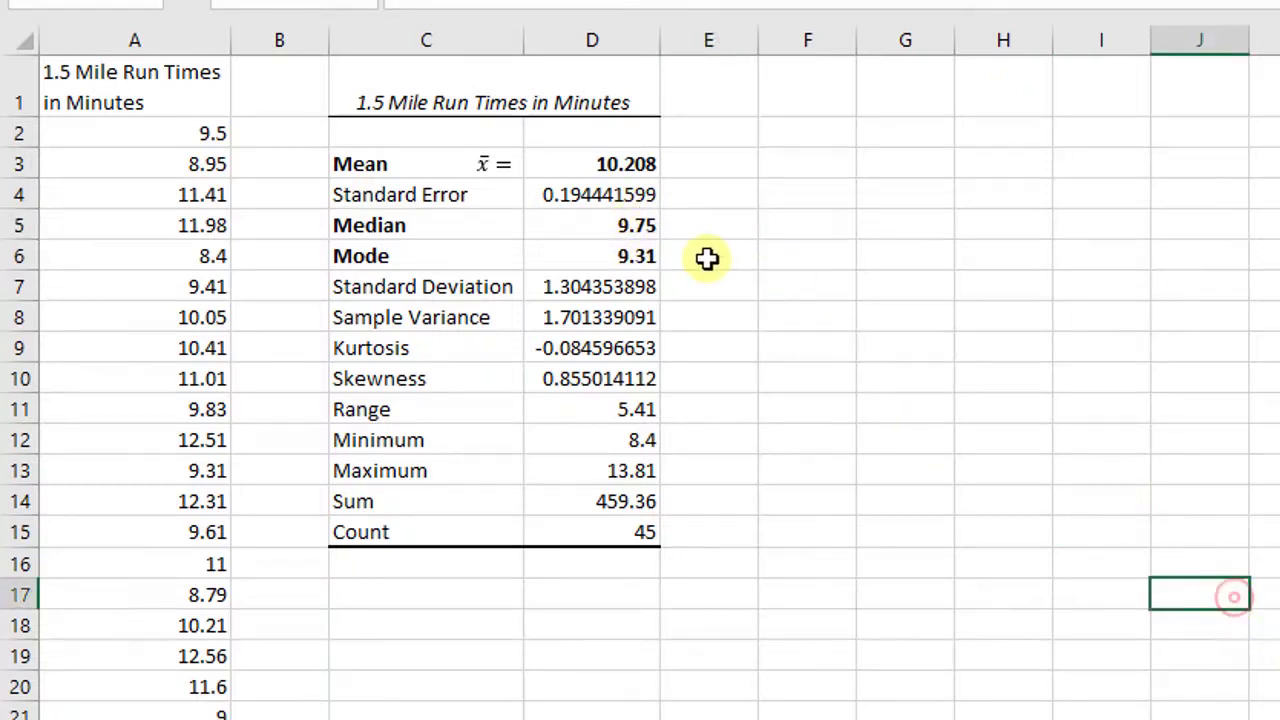
click(686, 236)
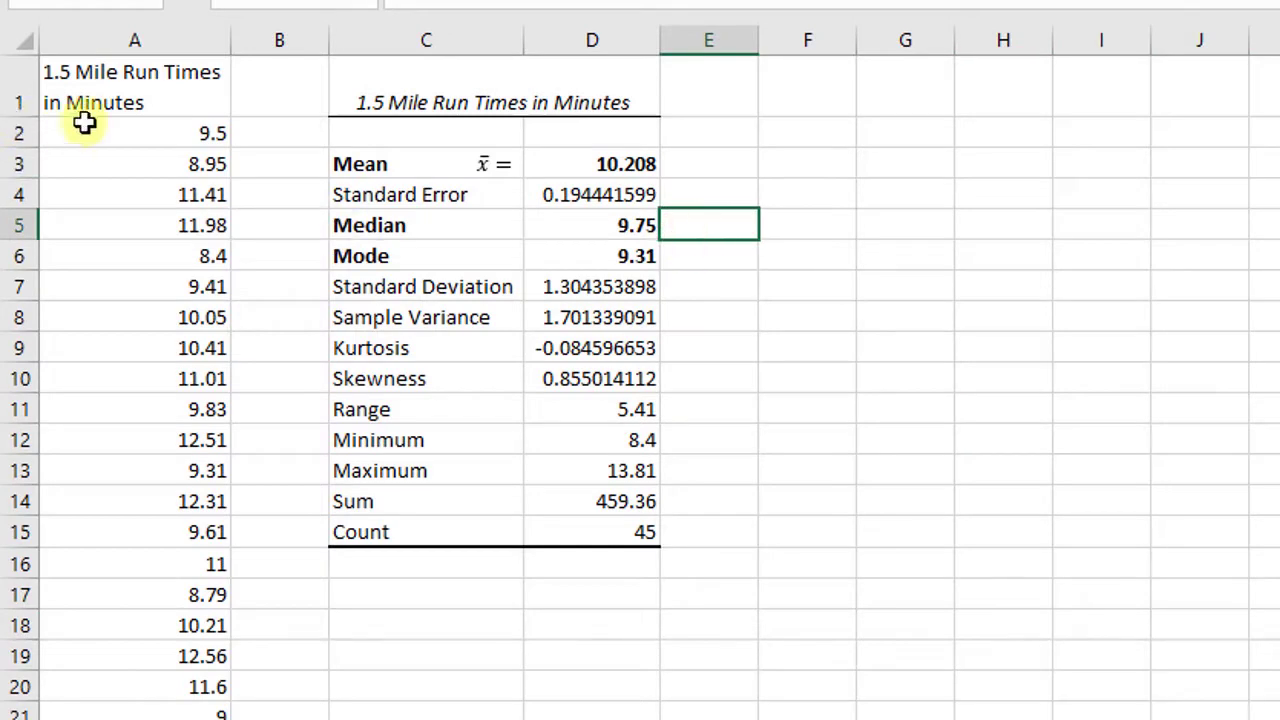
Sort the run times in column A by cell values from smallest to largest, keeping the header row.
click(131, 36)
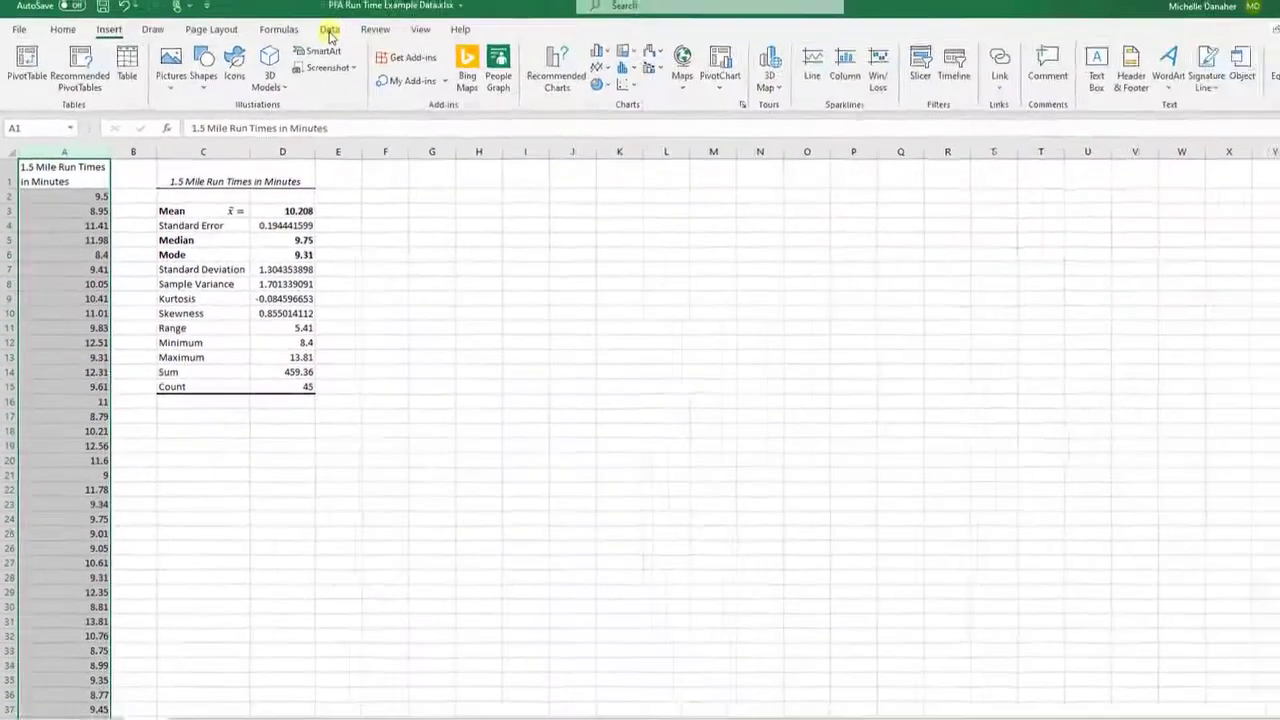
click(330, 30)
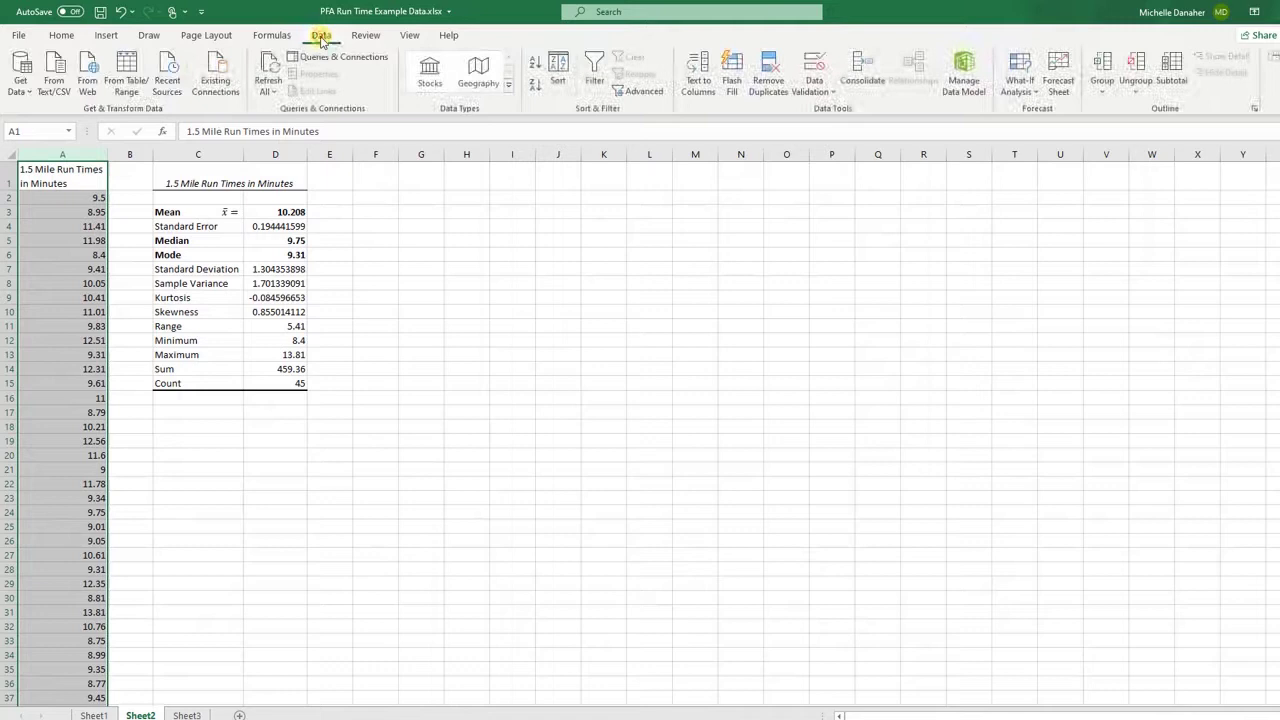
click(573, 65)
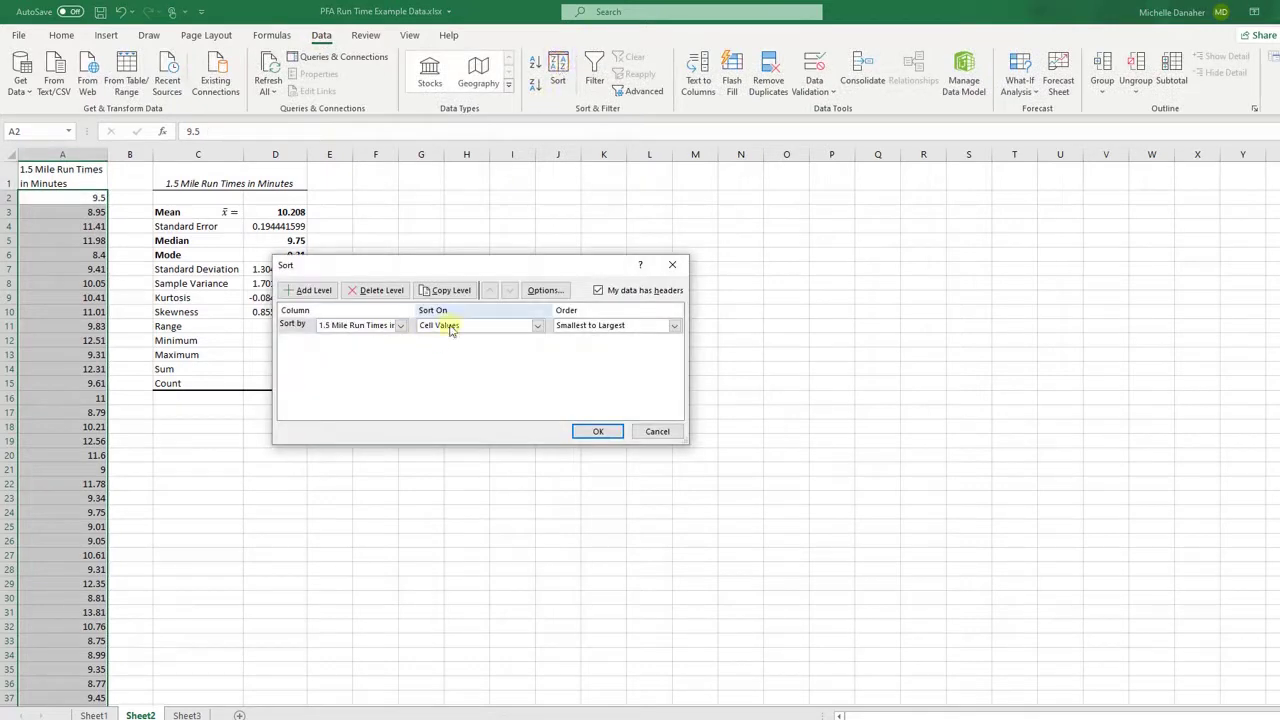
click(598, 431)
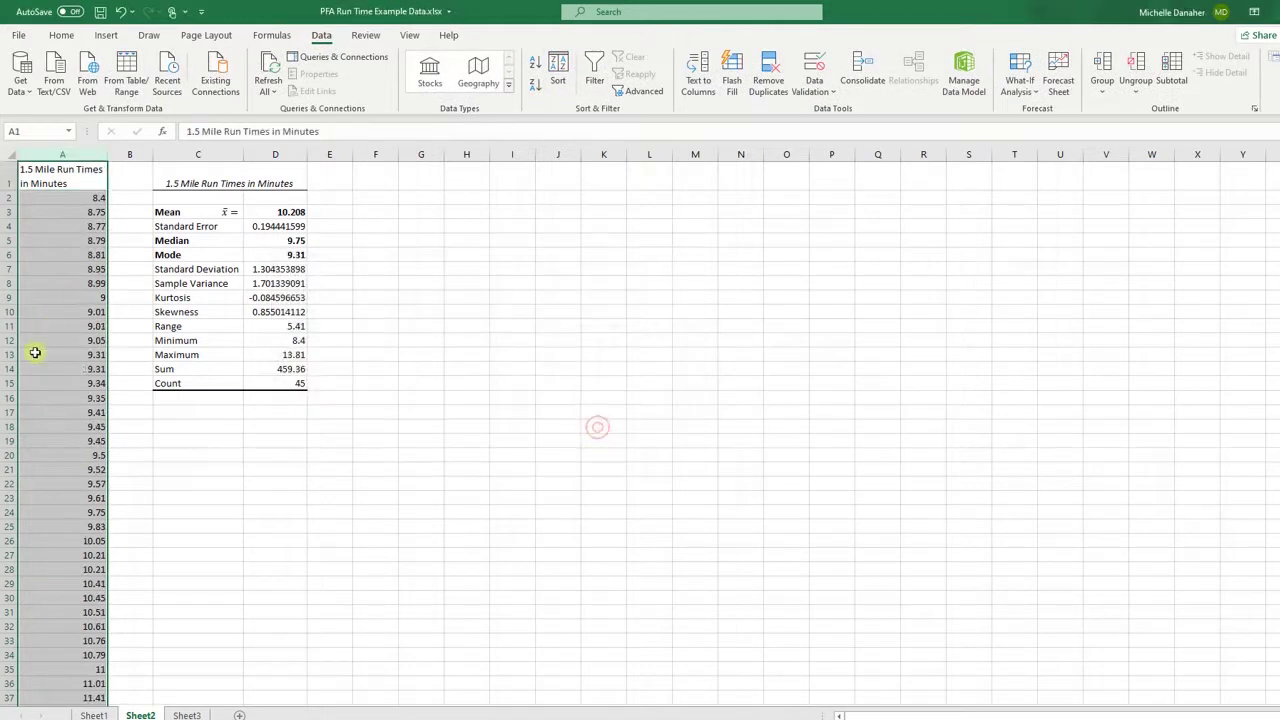
Bold the median run time 9.75 in cell A24 of the sorted data column.
click(558, 469)
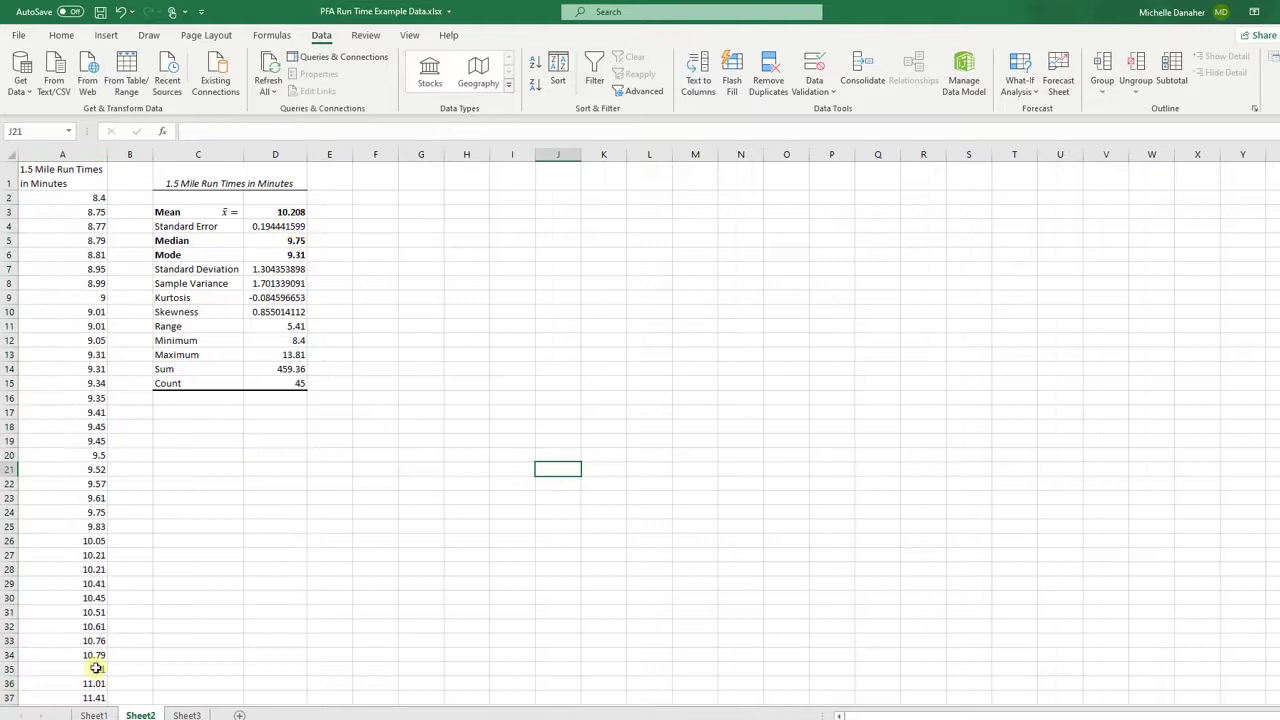
click(81, 514)
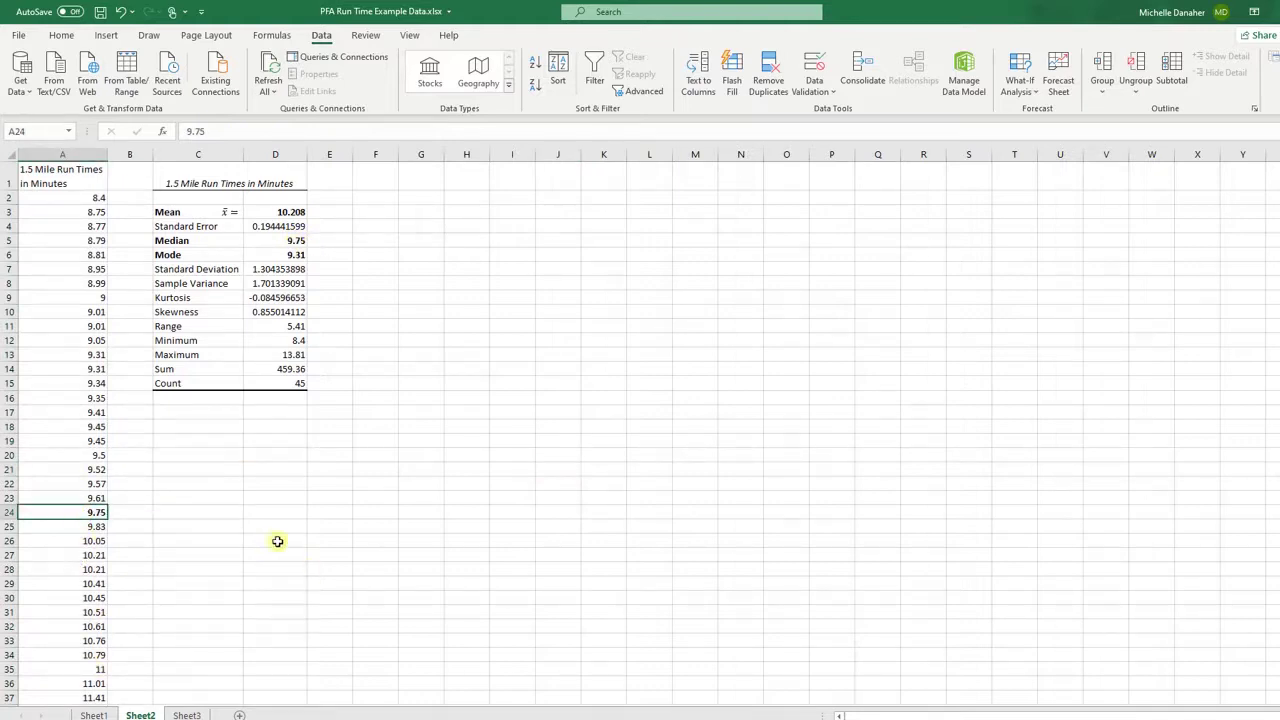
click(163, 547)
click(69, 515)
Compare the table's mean and median values and check the shape of the frequency histograms on Sheet1.
click(300, 212)
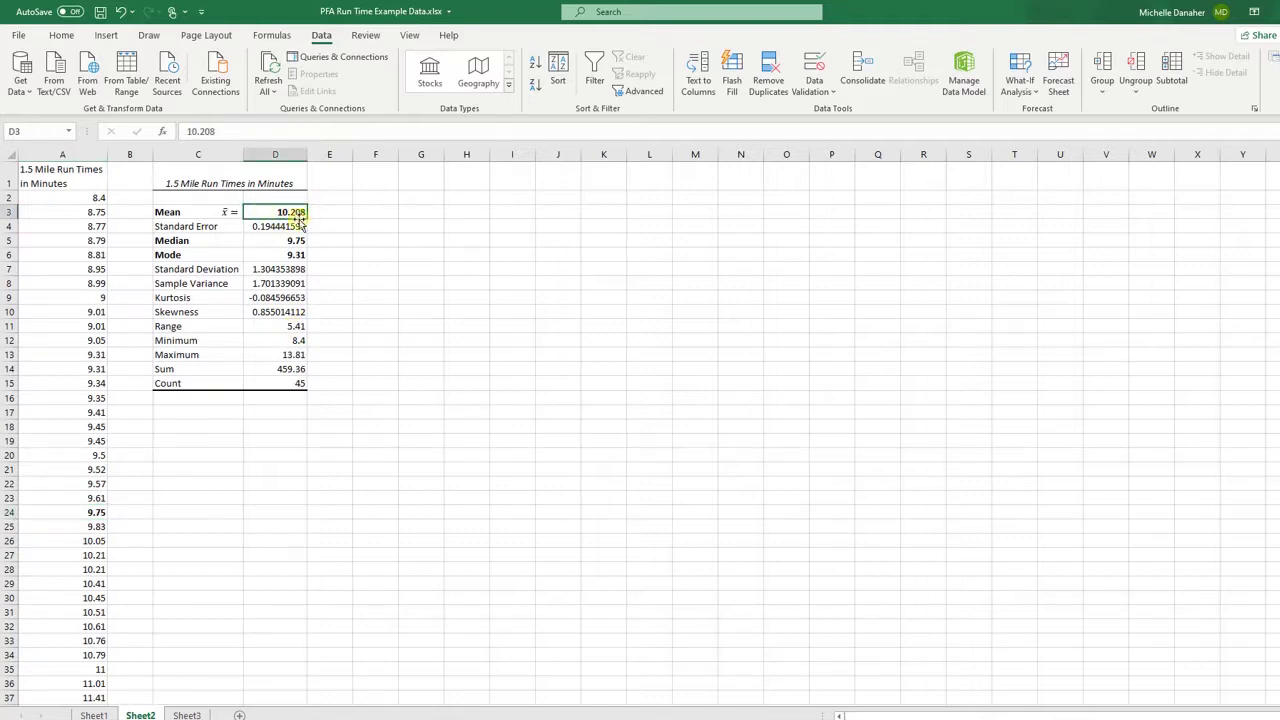
click(299, 245)
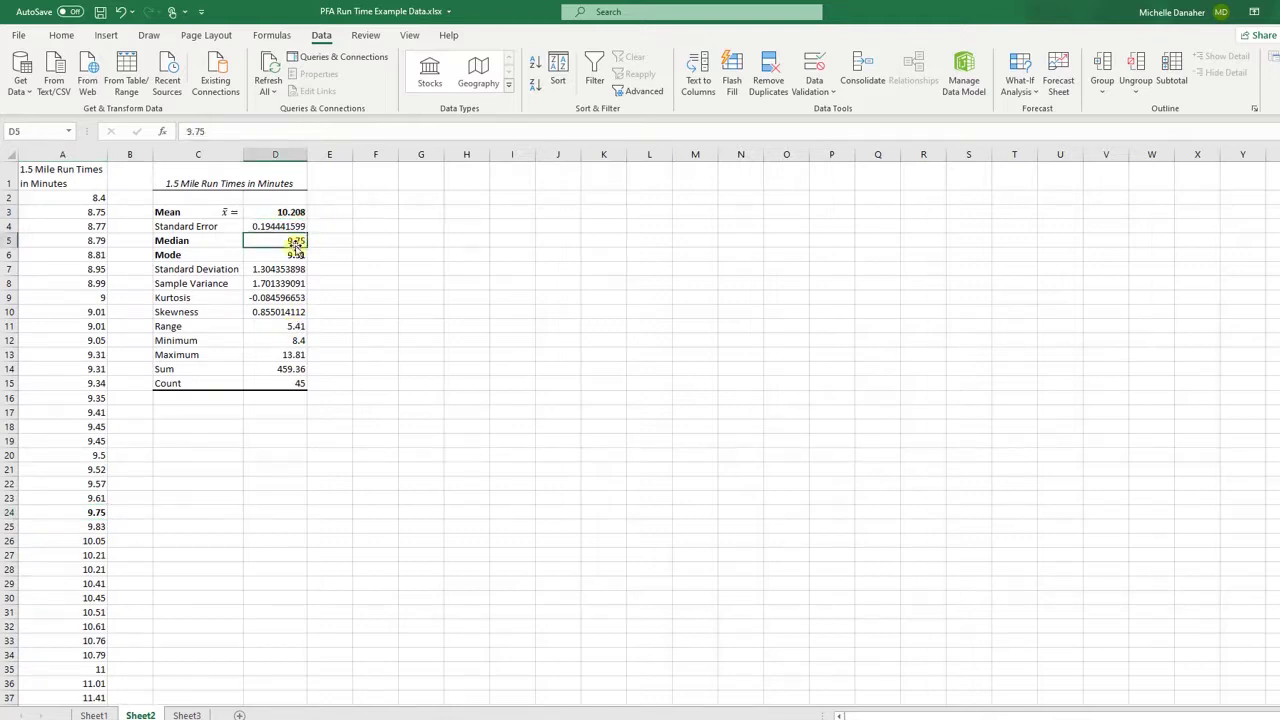
click(100, 714)
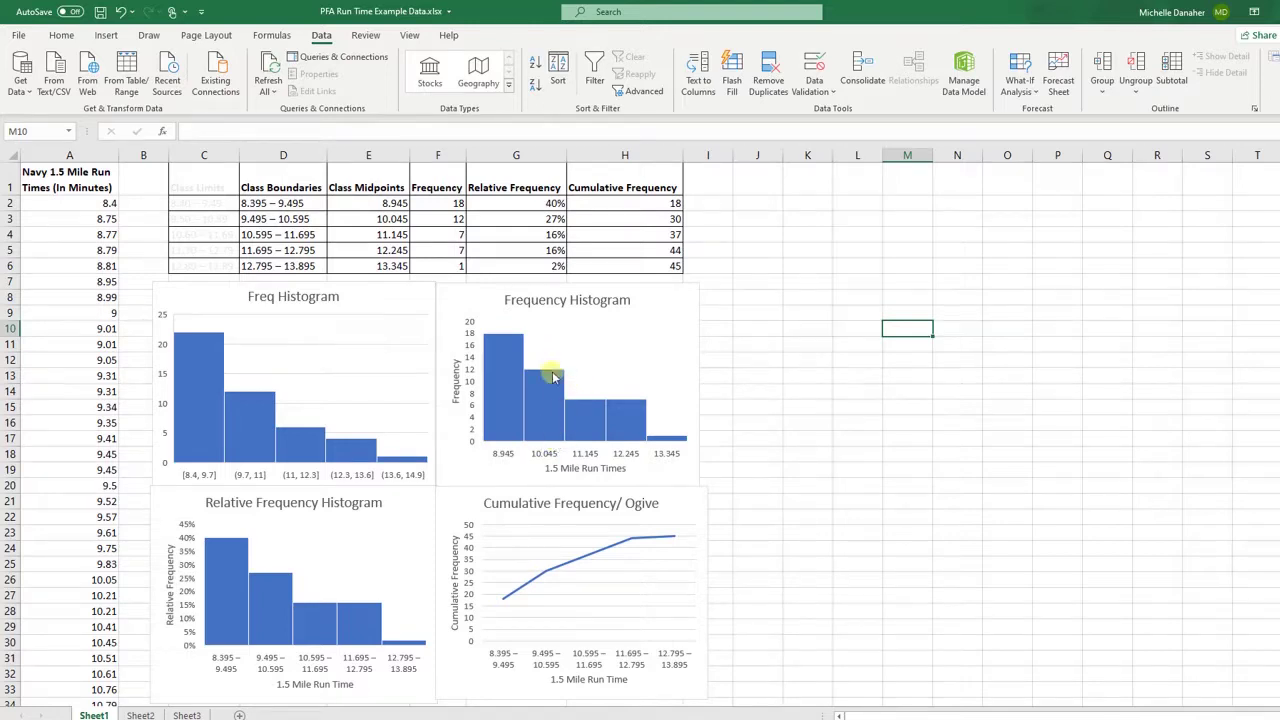
mouse_move(554, 375)
click(155, 715)
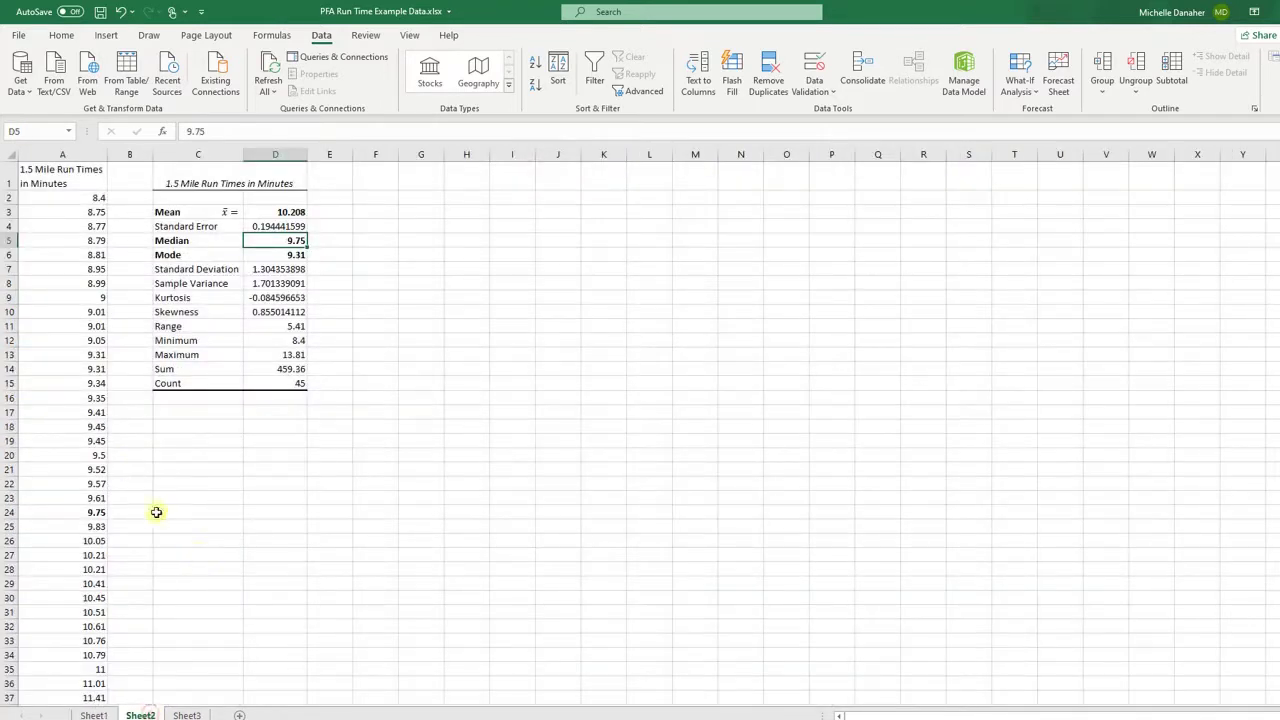
click(190, 241)
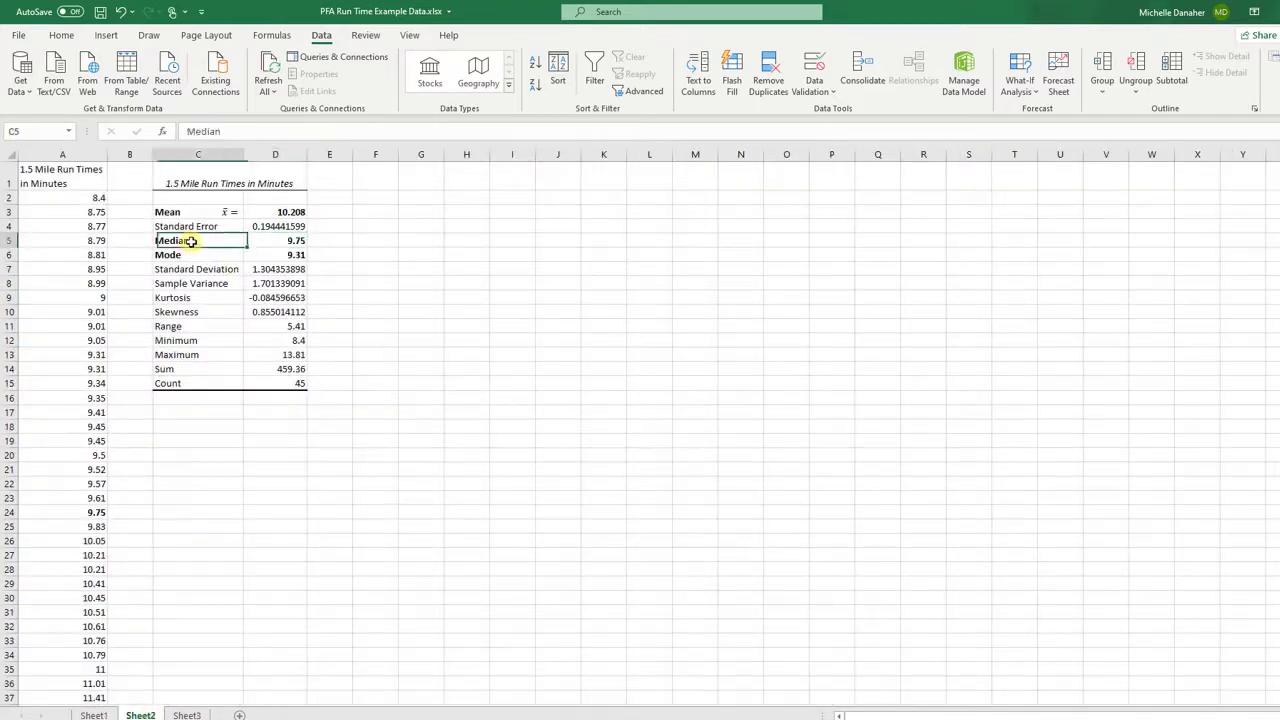
shift+click(276, 241)
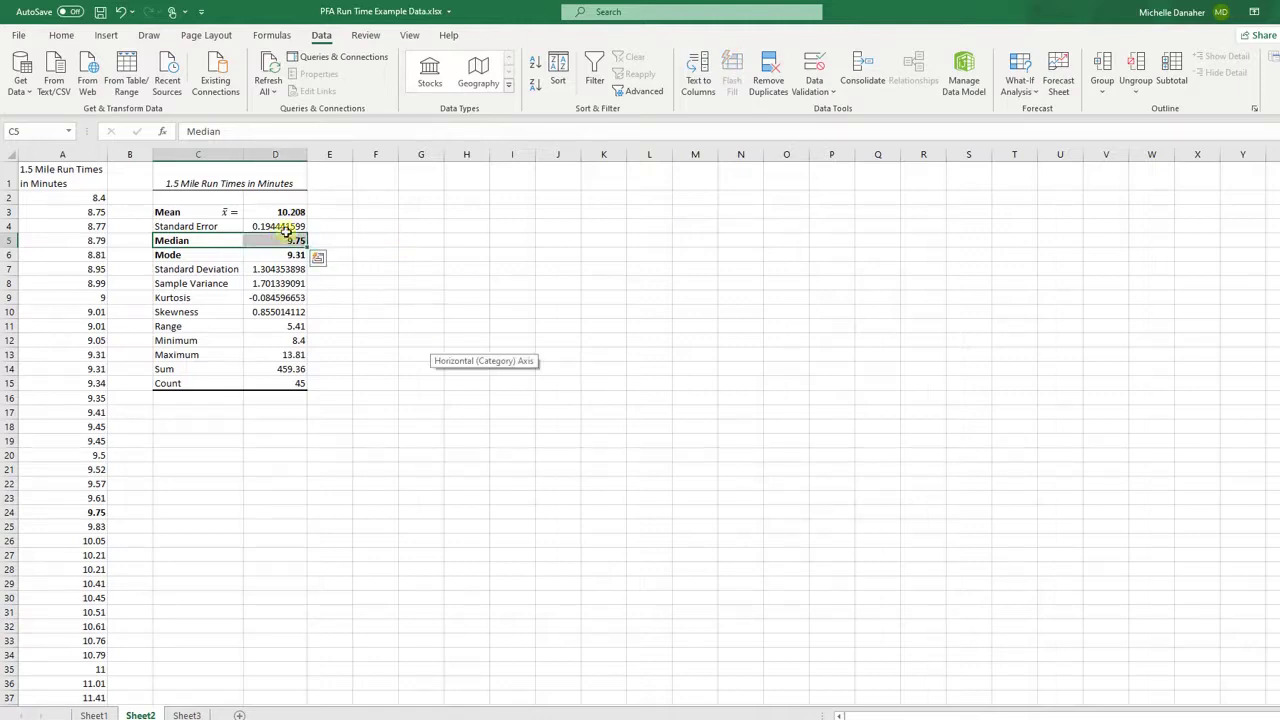
click(395, 466)
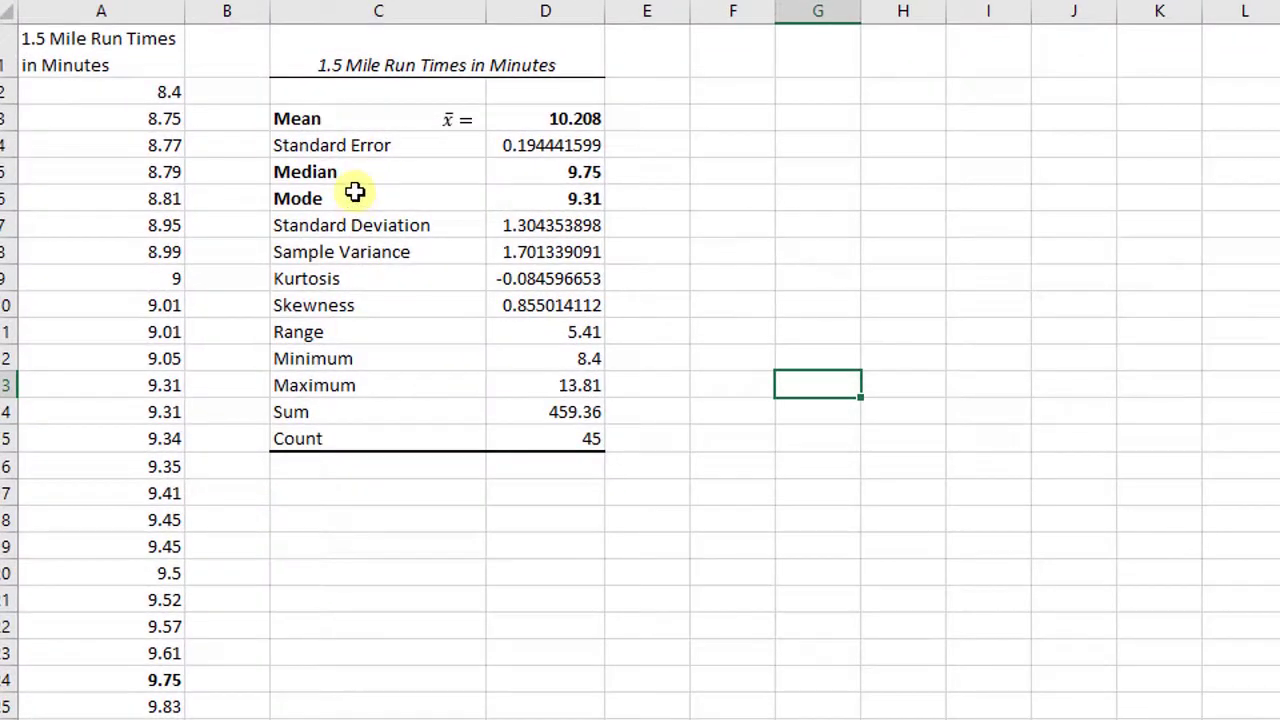
Compare the Mode value in the table with the repeated run times in column A.
click(356, 192)
click(569, 201)
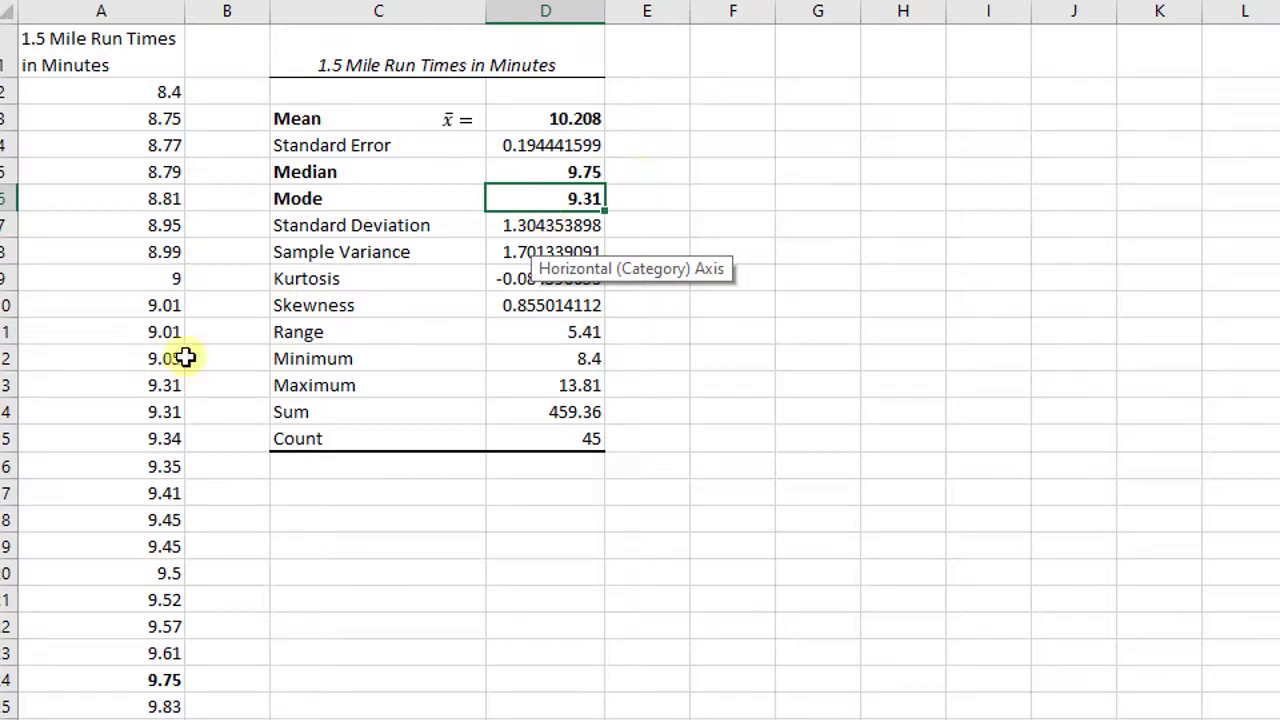
drag(166, 386, 168, 418)
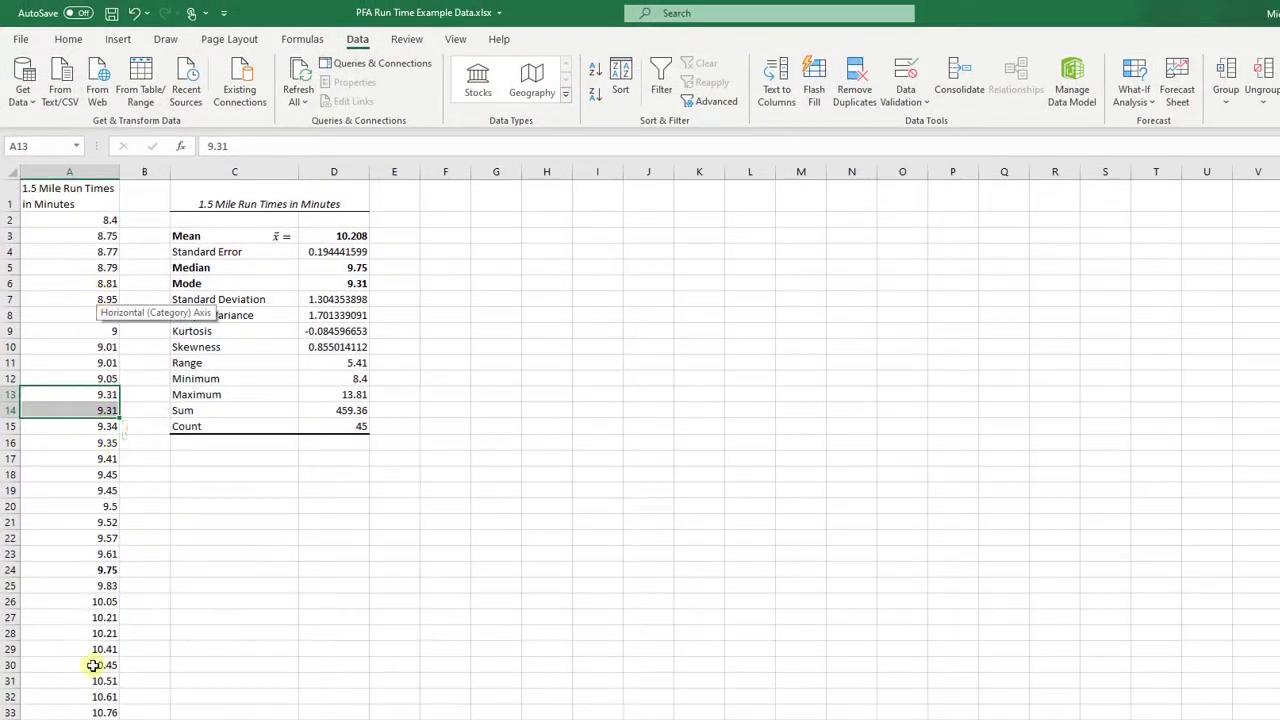
drag(100, 618, 40, 634)
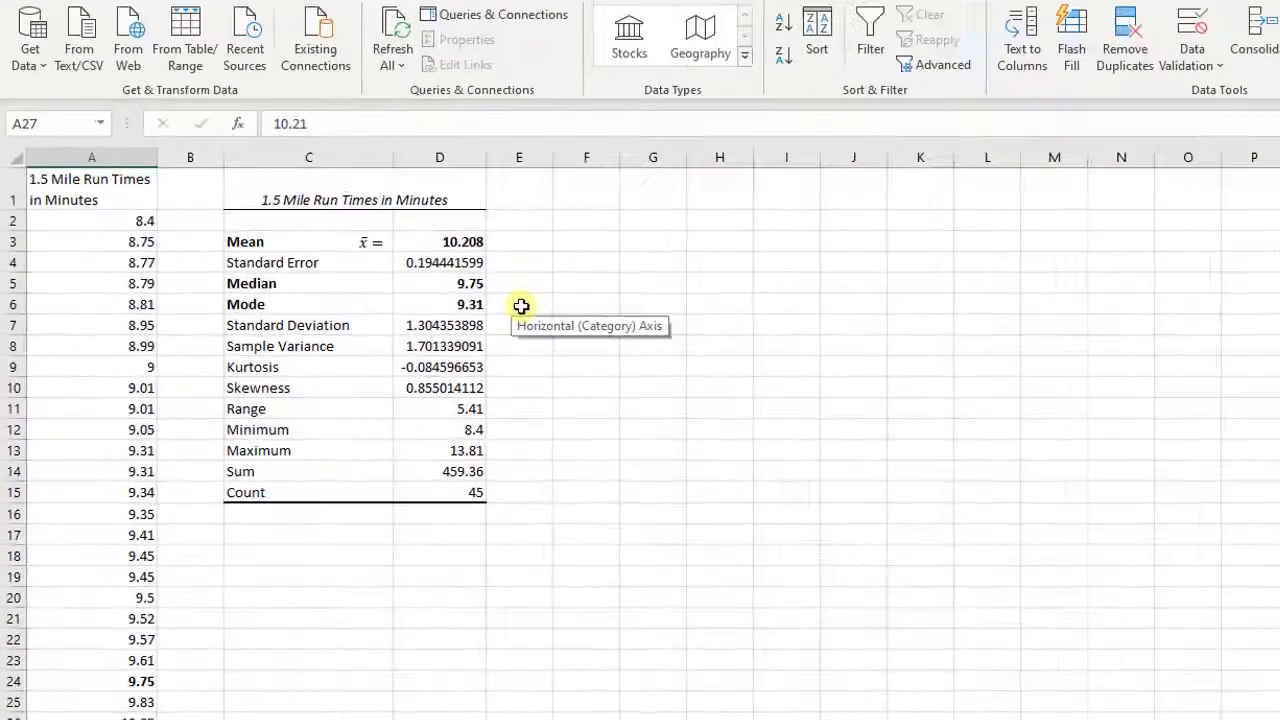
Enter the formula =MODE.MULT(A2:A46) in cell E6 to list all modes of the run times.
click(394, 284)
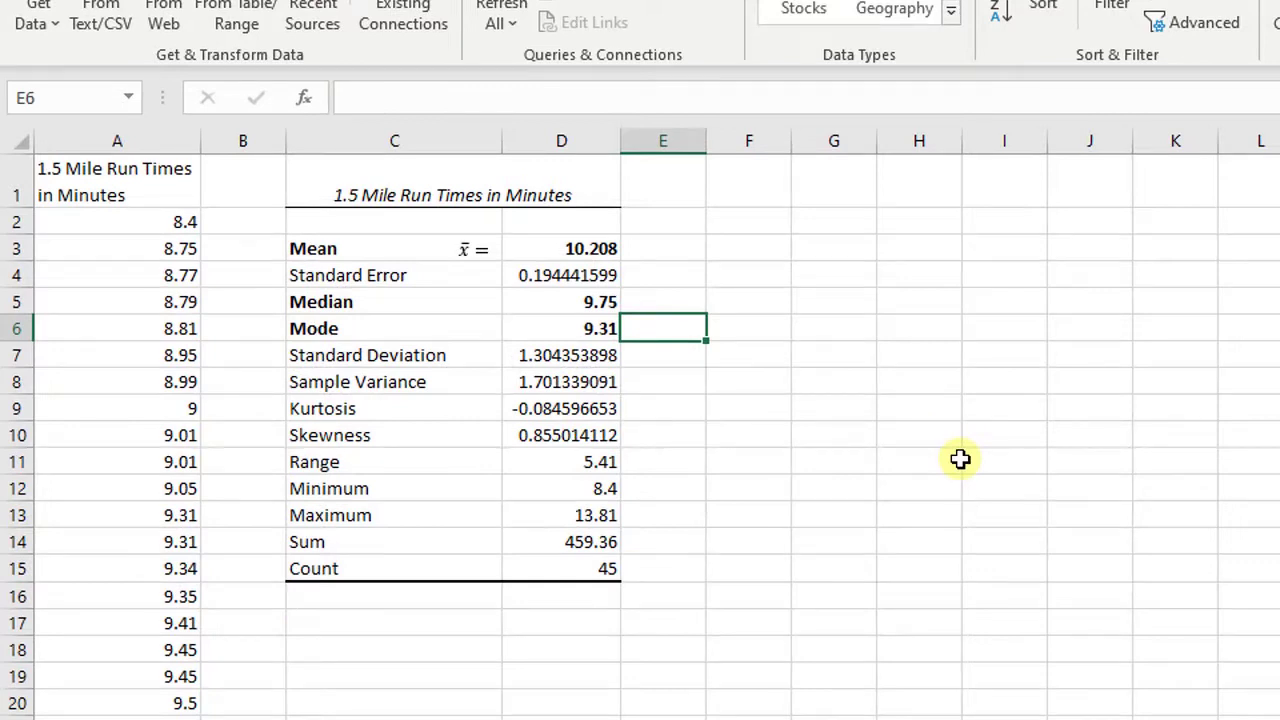
text(=)
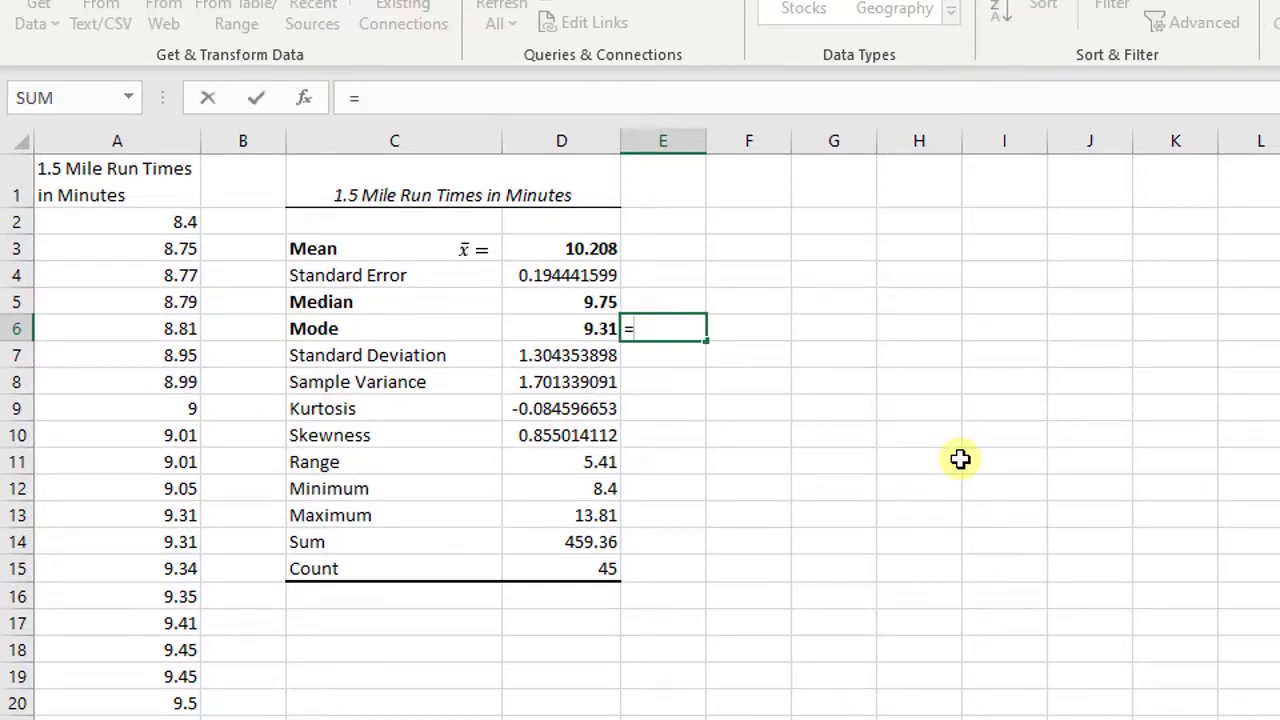
text(mo)
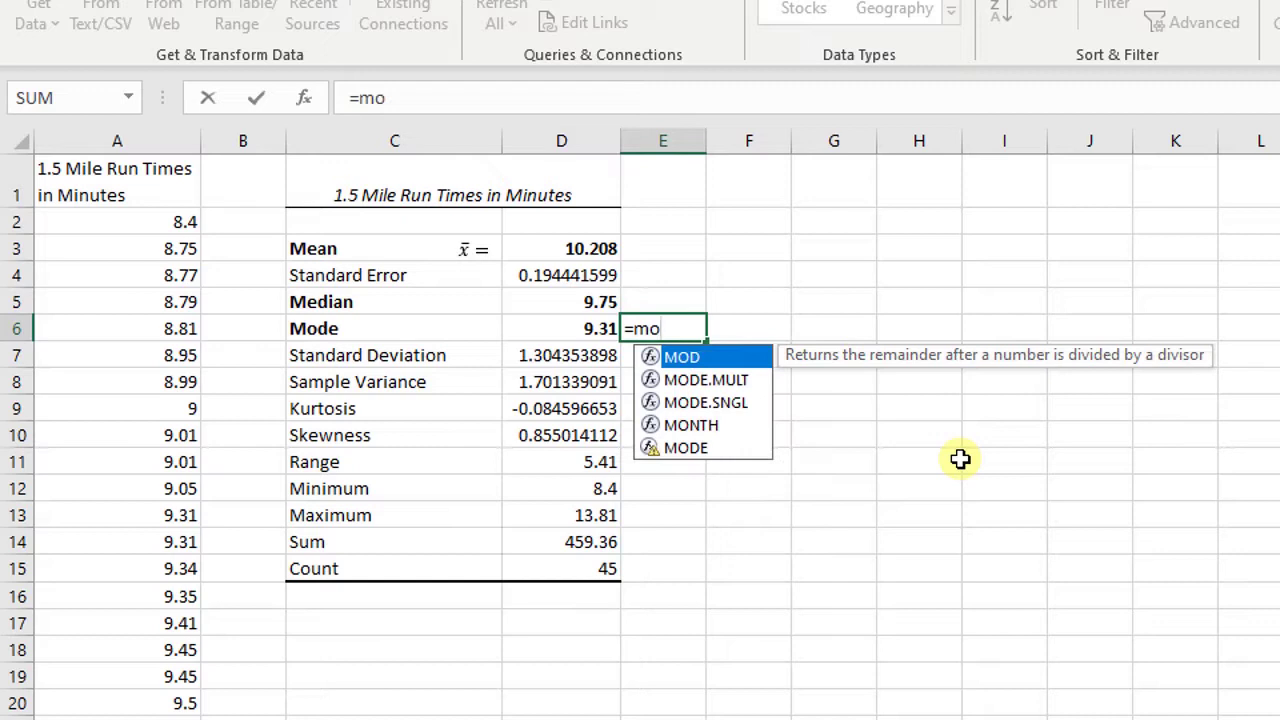
text(de.)
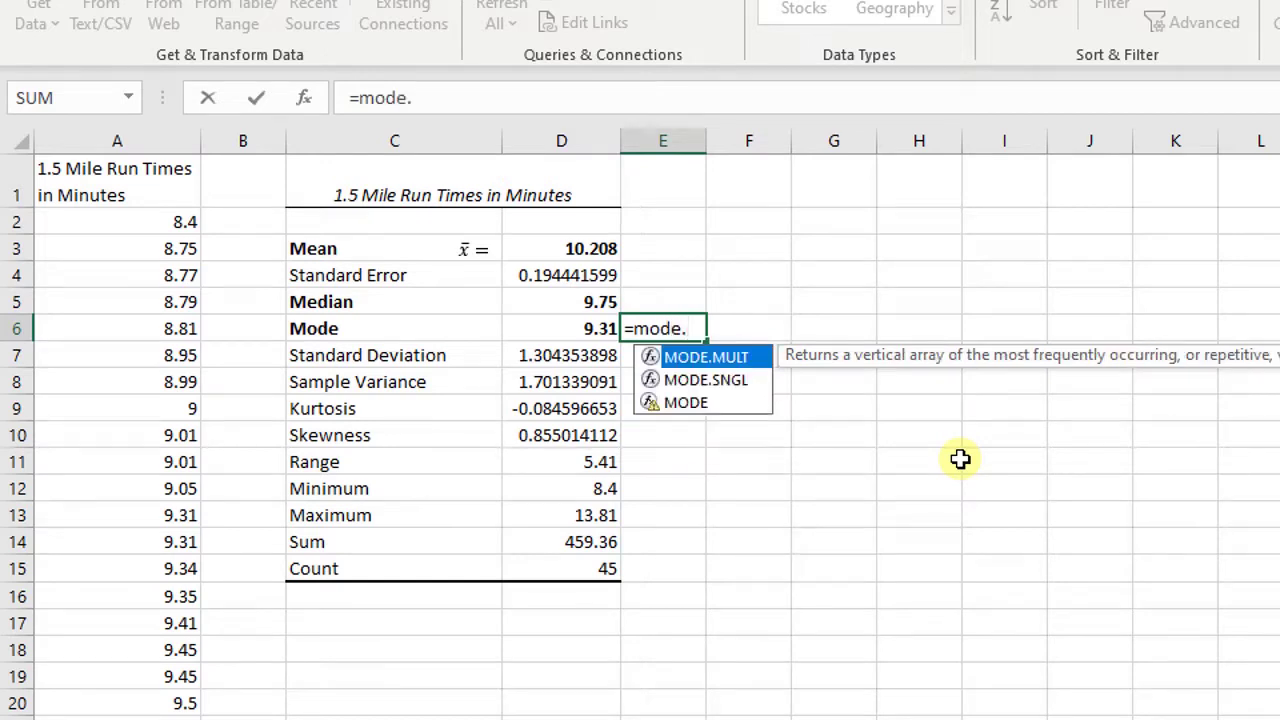
double_click(712, 358)
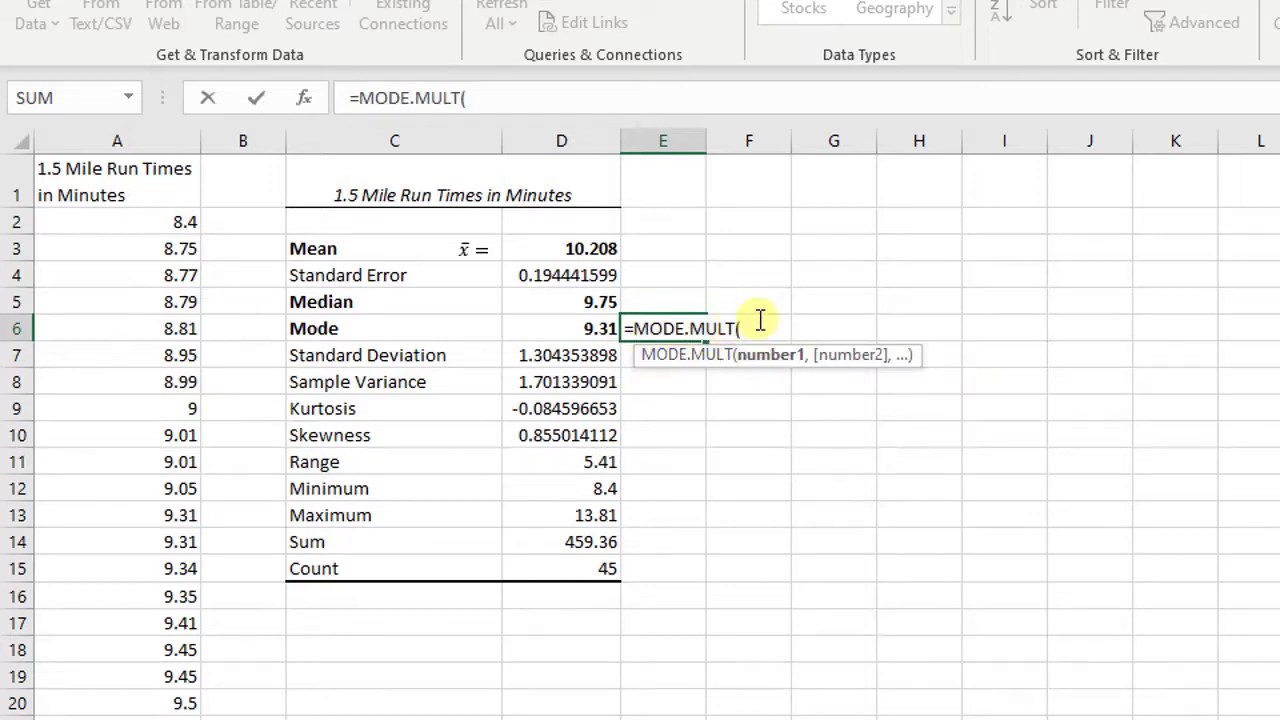
drag(168, 218, 170, 715)
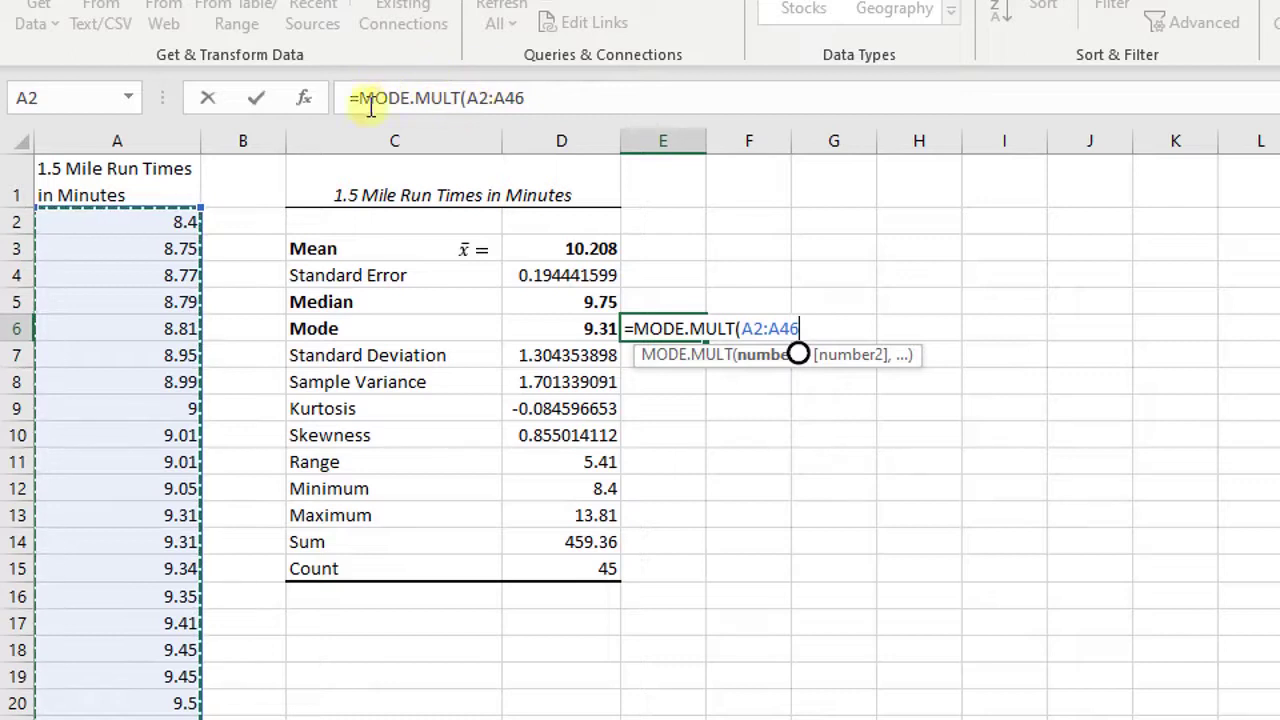
click(537, 98)
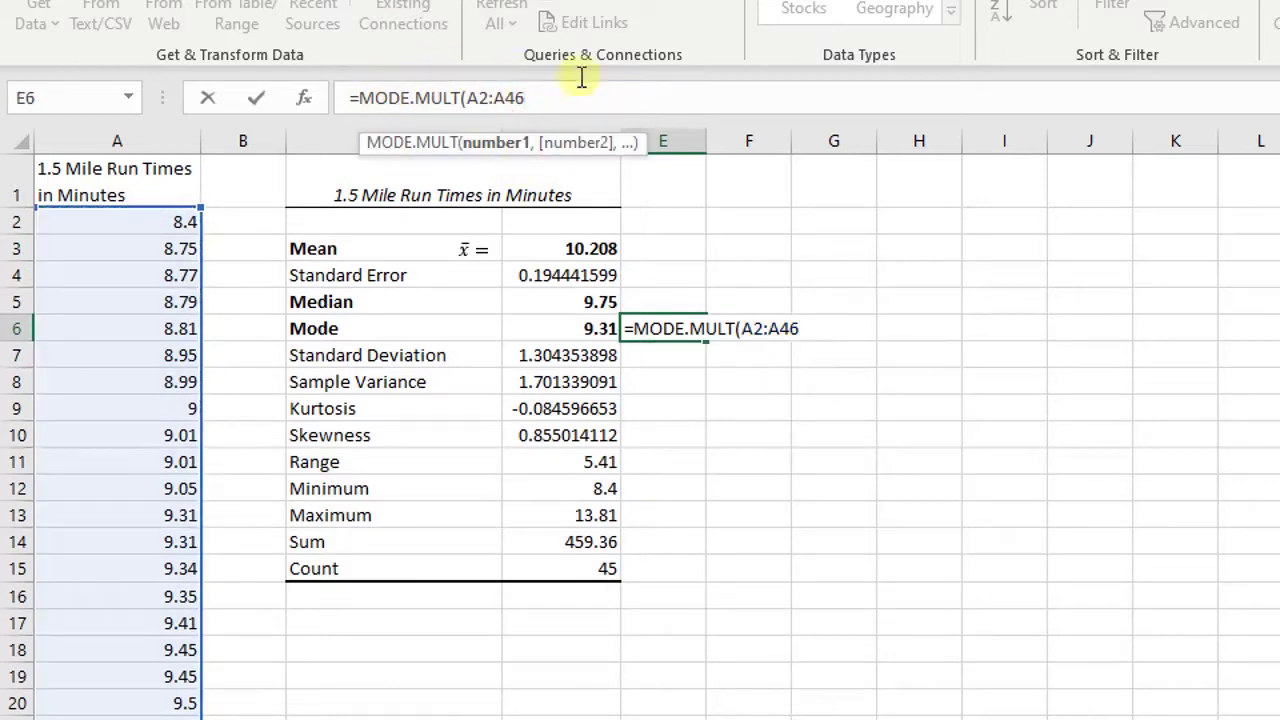
text())
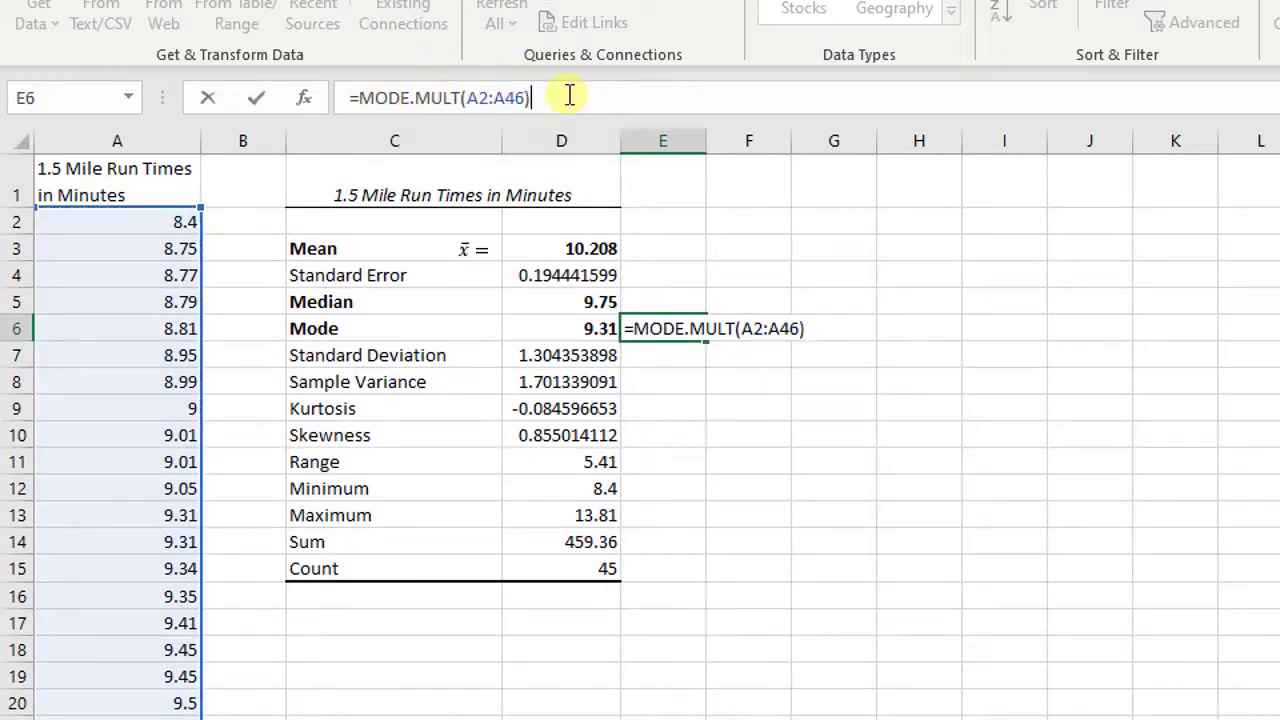
key(Return)
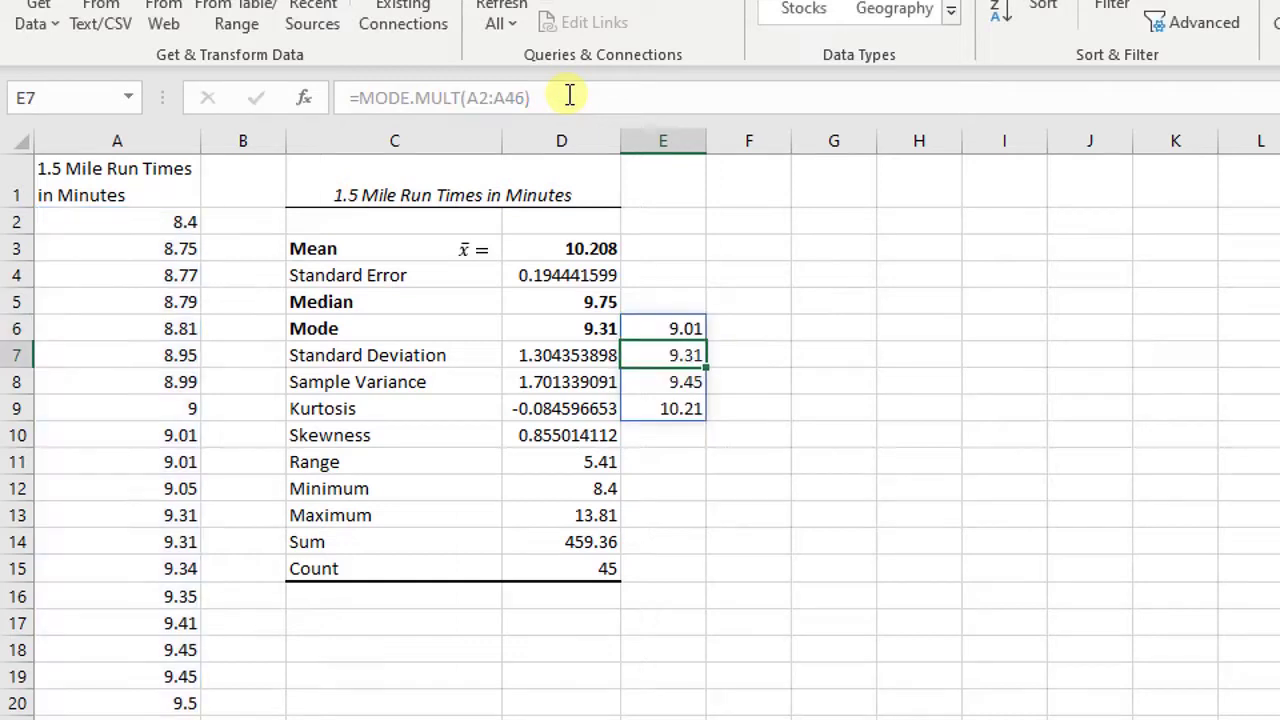
Compare the modes listed in E6:E9 with the single Mode value in the statistics table.
click(900, 349)
drag(680, 334, 700, 400)
click(1065, 535)
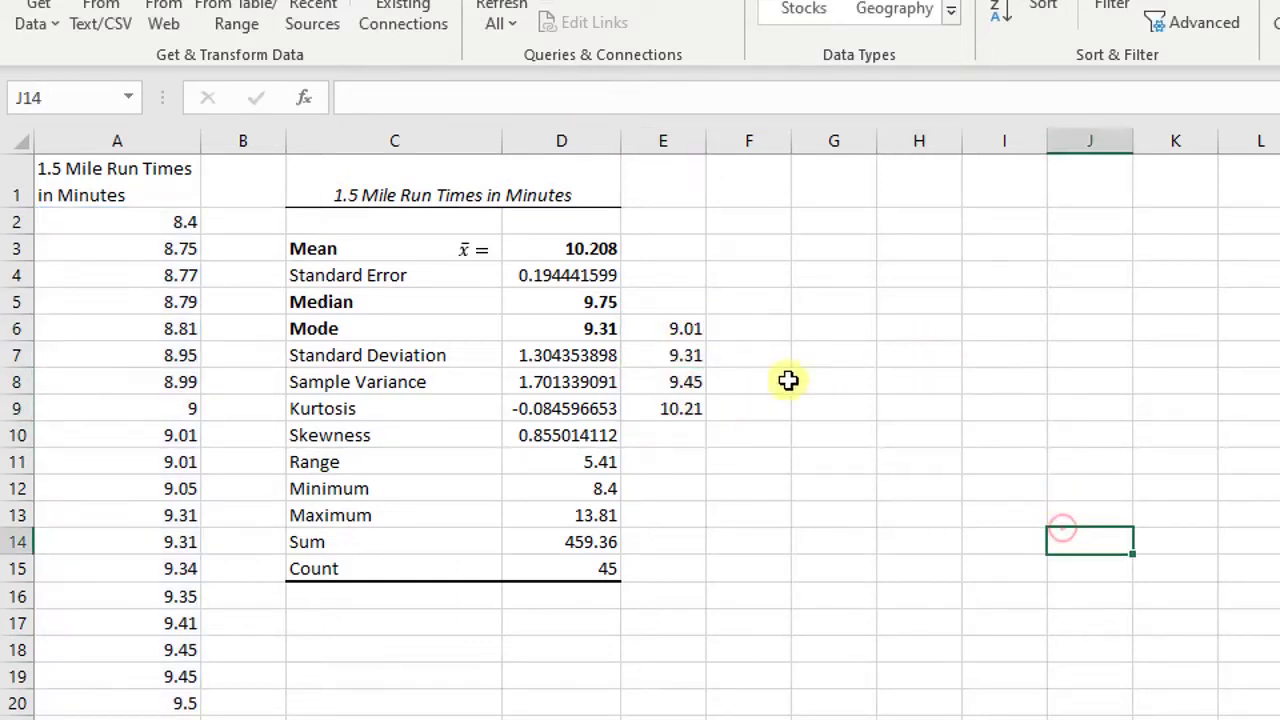
click(568, 322)
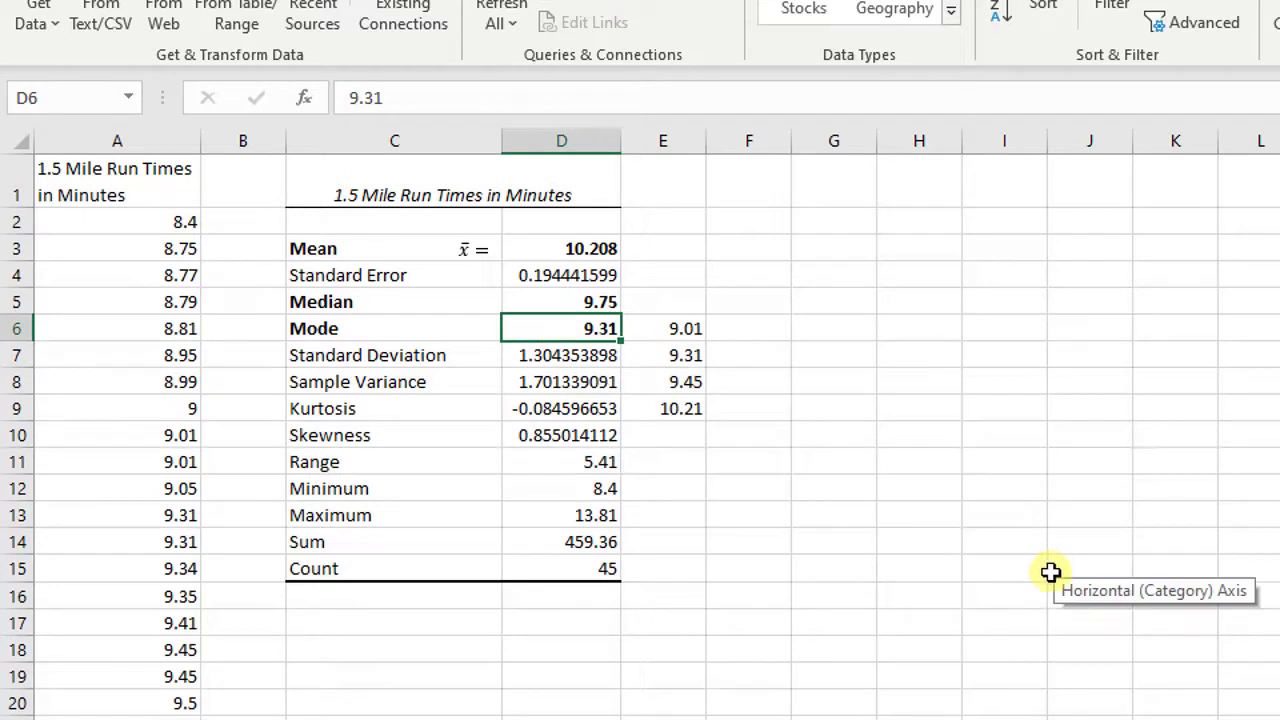
drag(680, 333, 680, 409)
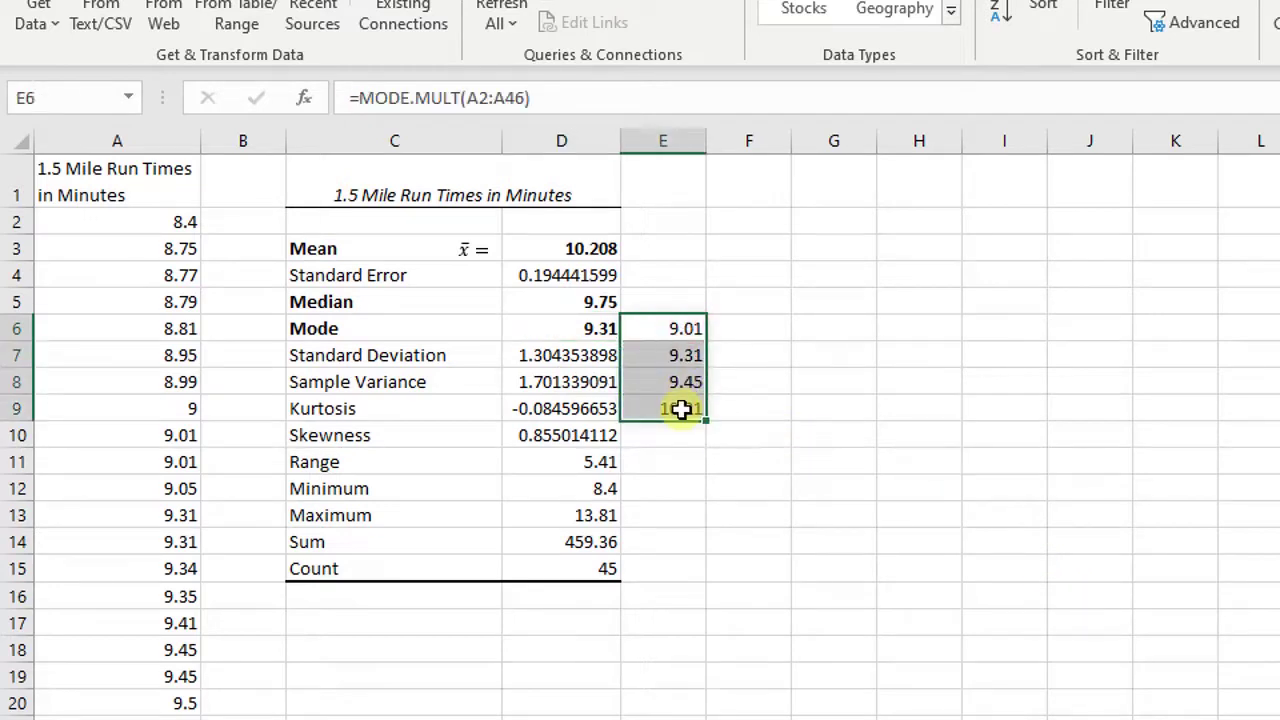
click(1025, 411)
Clear the multiple-mode results from cells E6:E9.
drag(655, 328, 663, 415)
key(Delete)
click(966, 434)
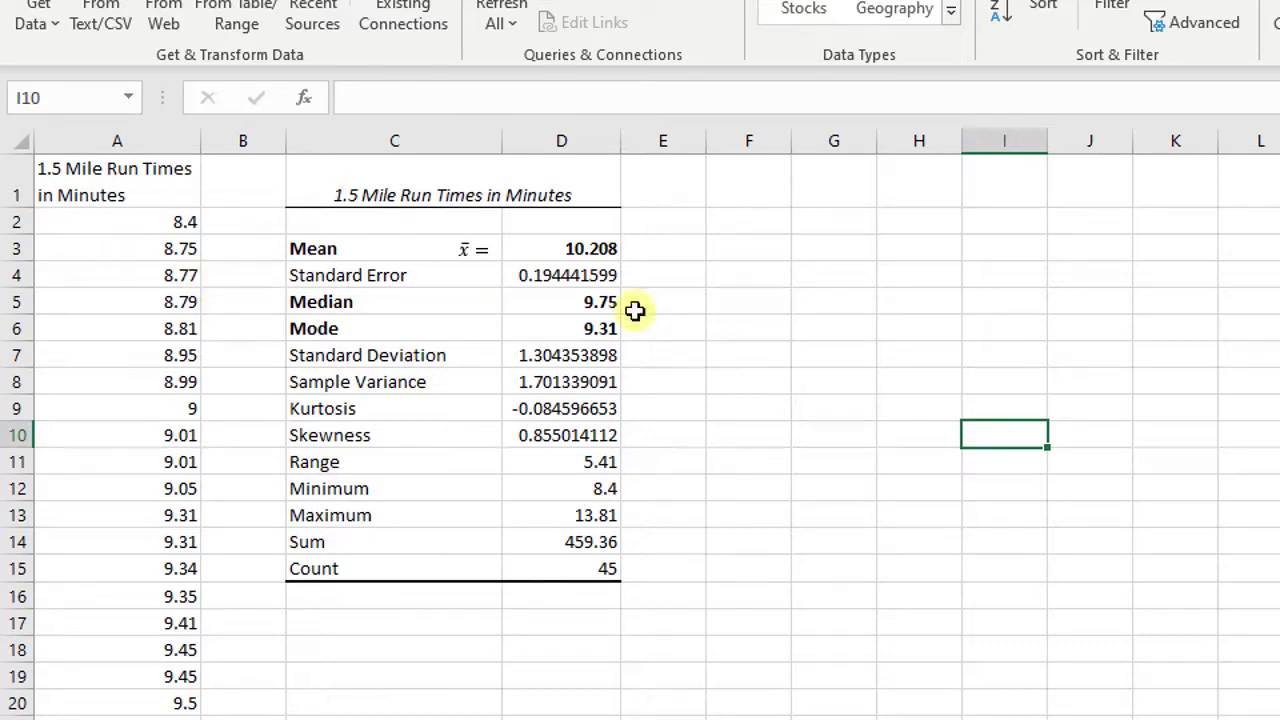
Compare the median in D5 with the mean in D3.
click(603, 303)
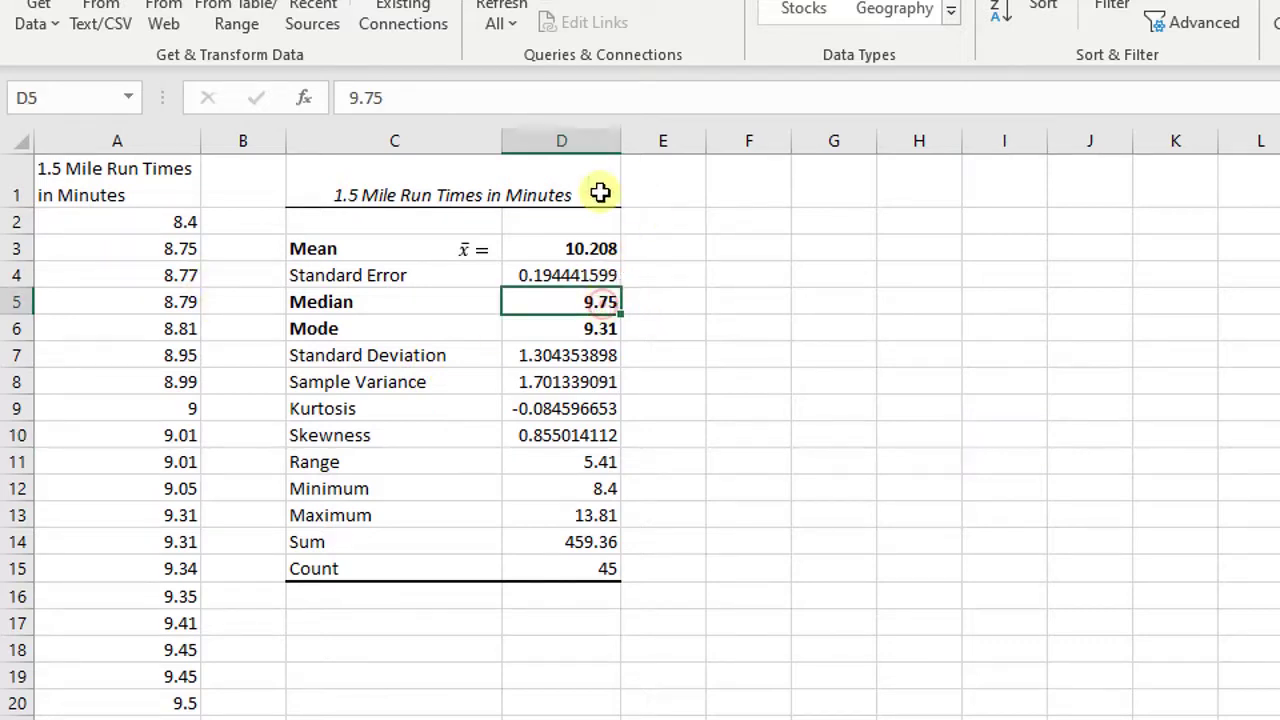
ctrl+click(598, 248)
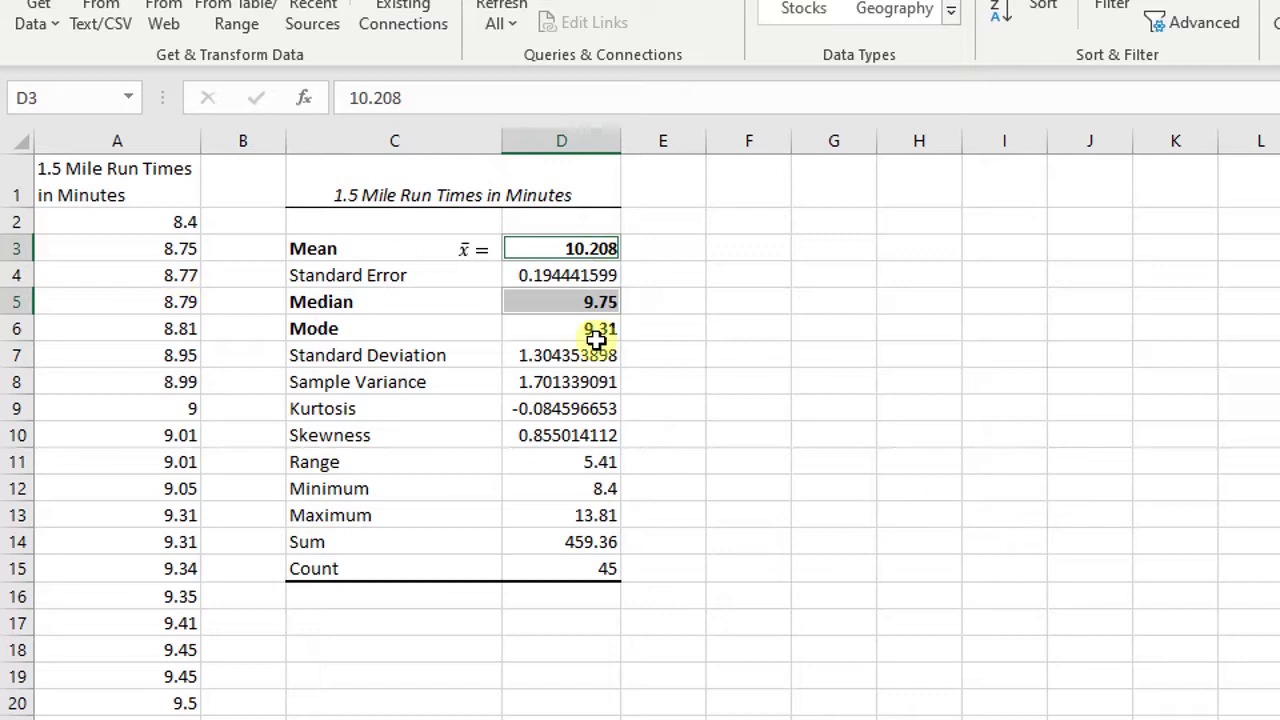
click(738, 468)
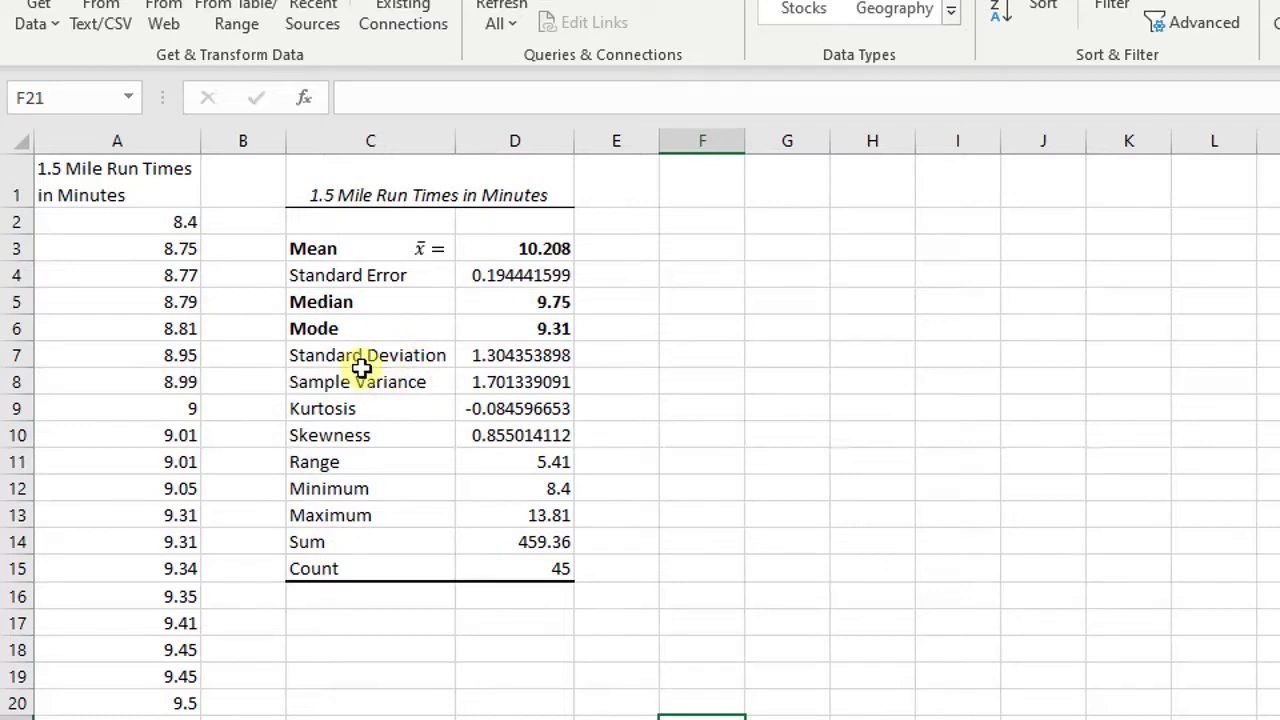
Widen column C and place the sample standard deviation symbol "s =" beside the Standard Deviation label.
drag(374, 357, 530, 360)
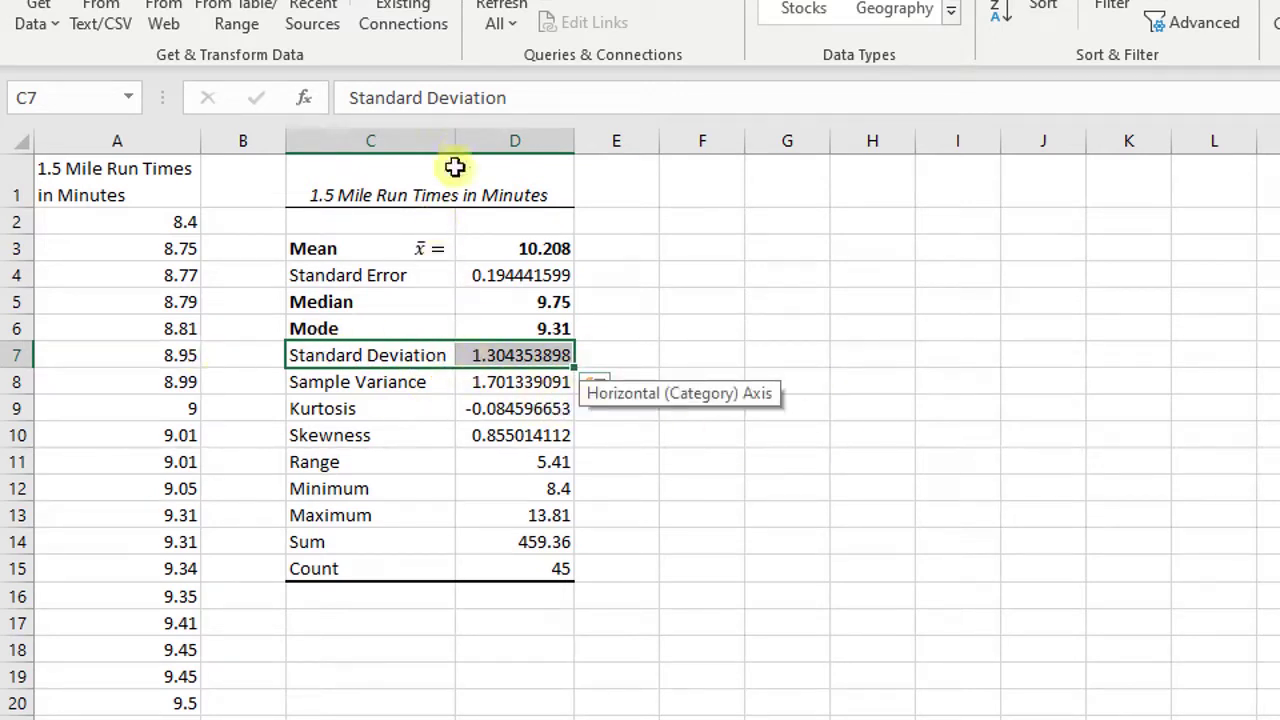
drag(455, 141, 502, 146)
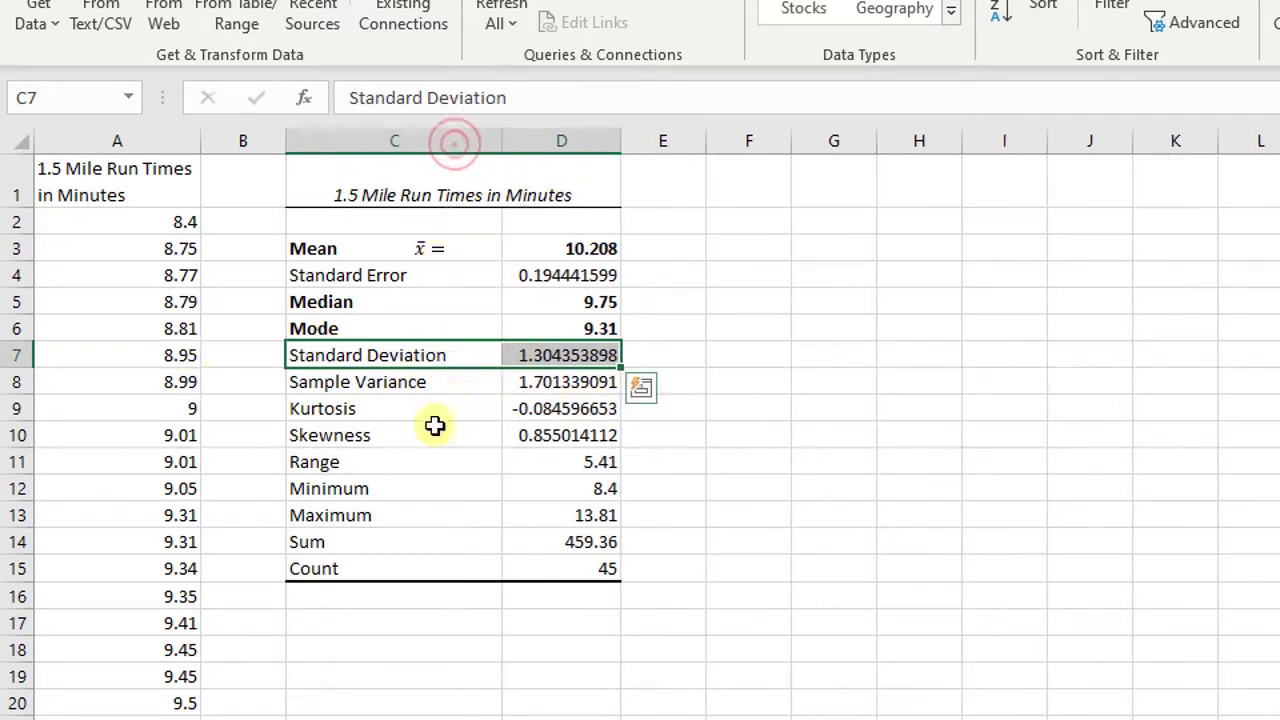
click(487, 353)
click(1210, 564)
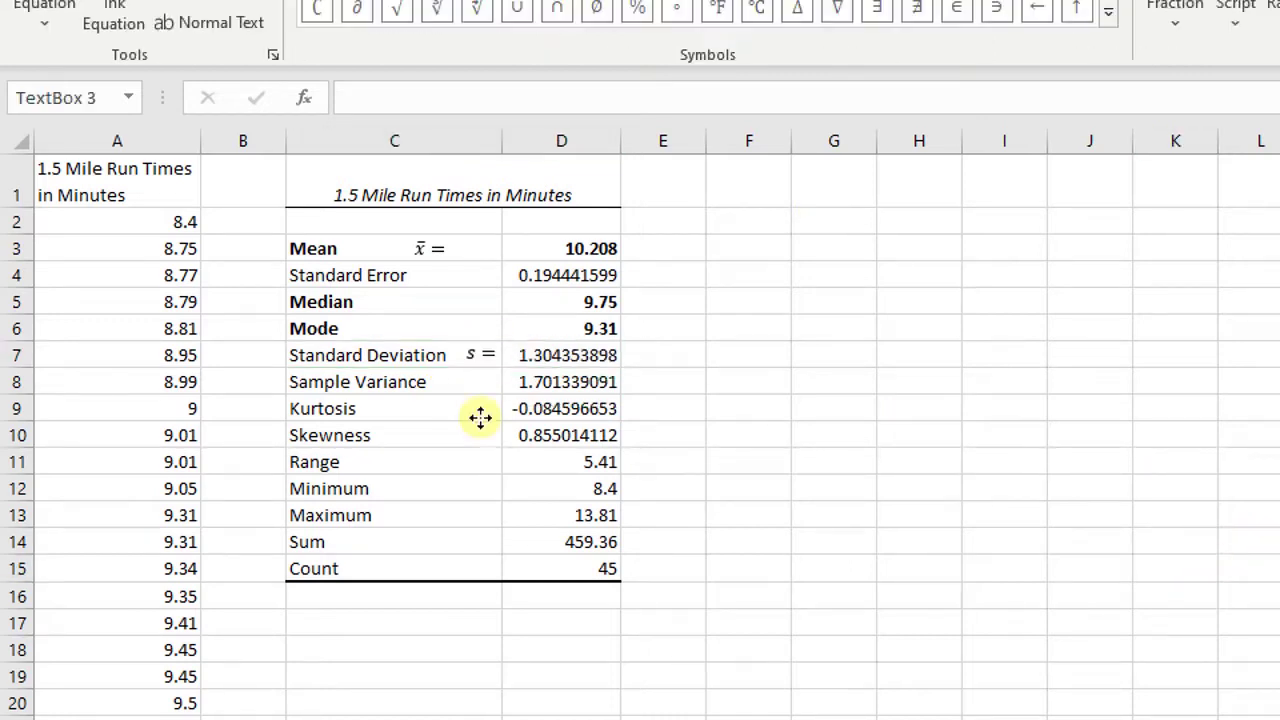
key(Escape)
key(Escape)
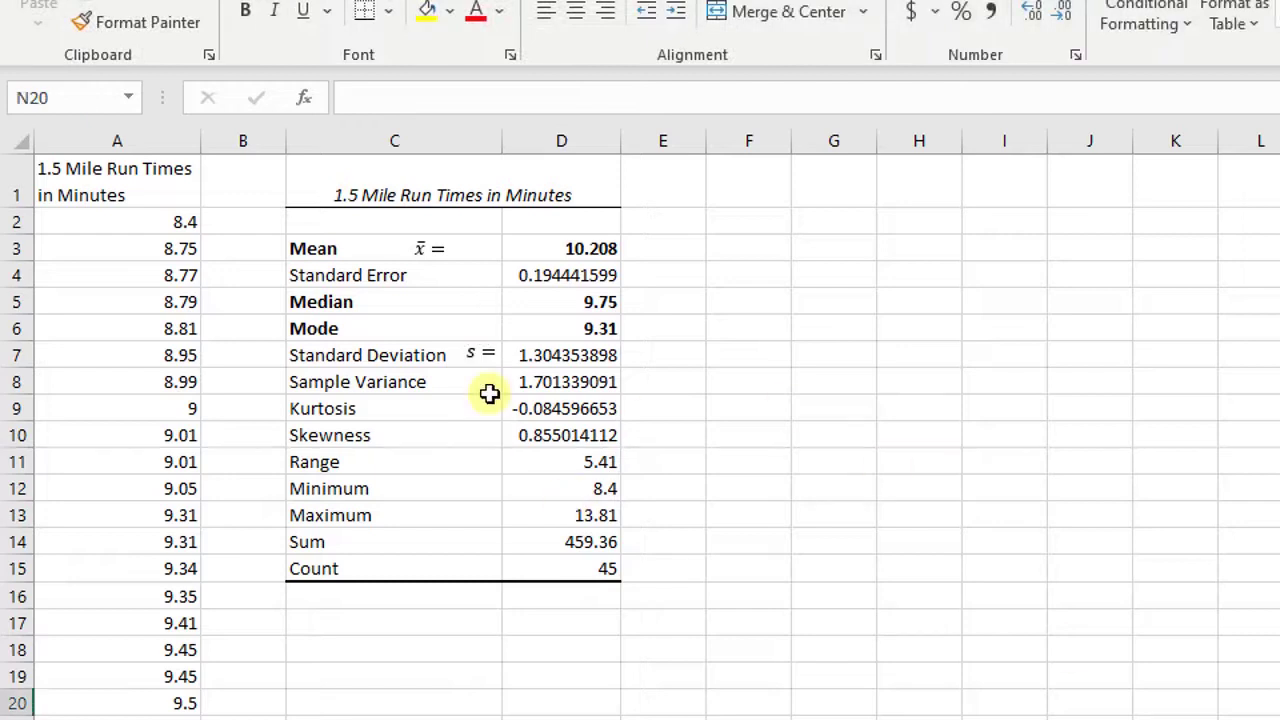
Bold the labels and values of the Standard Deviation and Sample Variance rows.
click(354, 362)
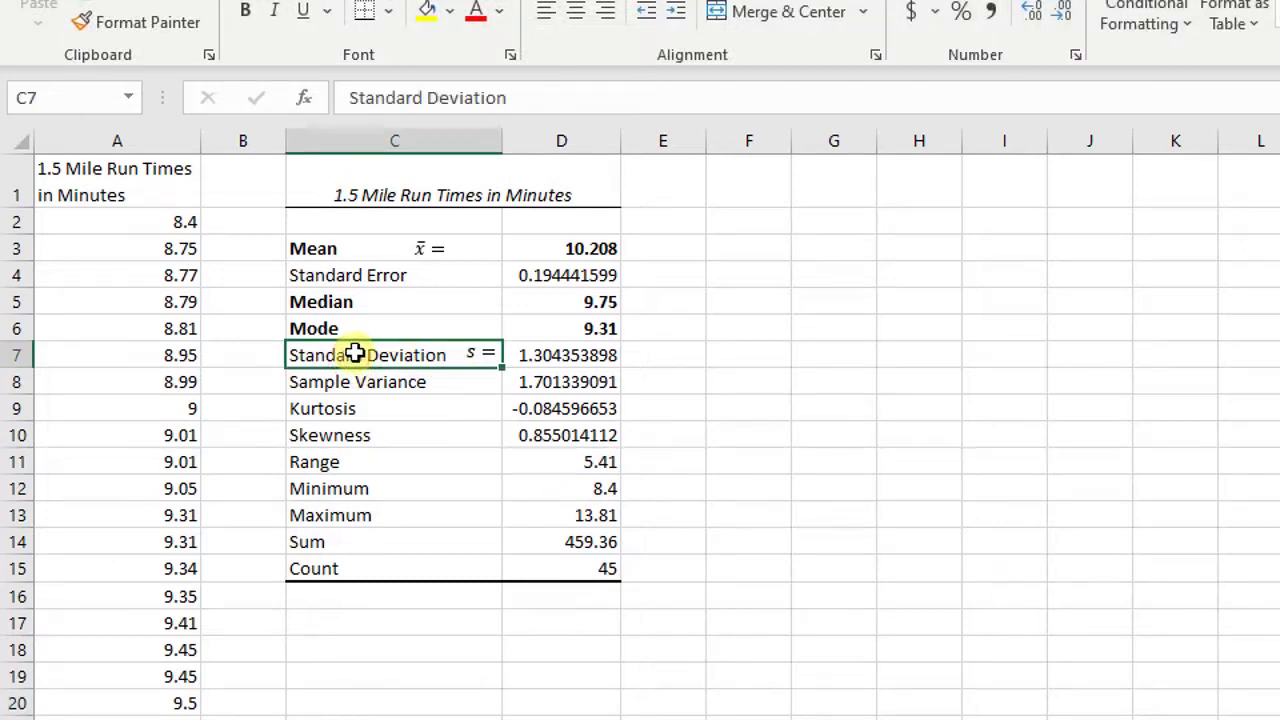
key(ctrl+b)
click(597, 345)
key(ctrl+b)
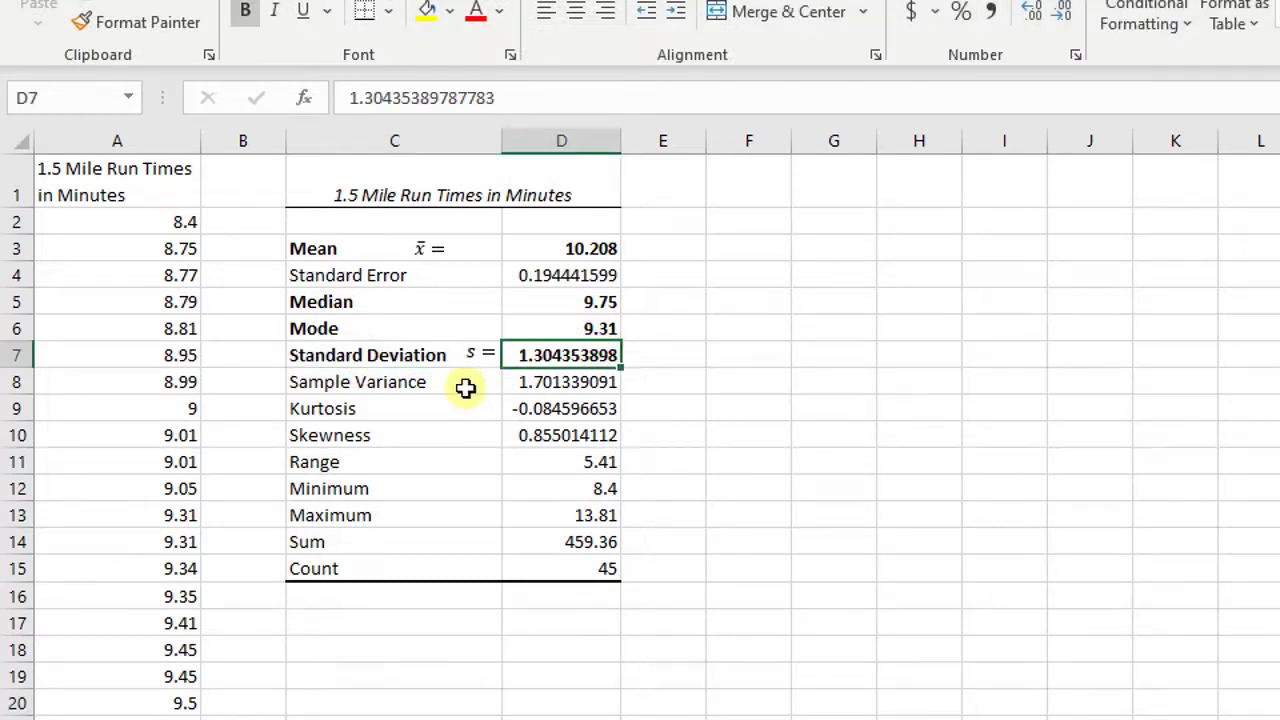
click(463, 386)
key(ctrl+b)
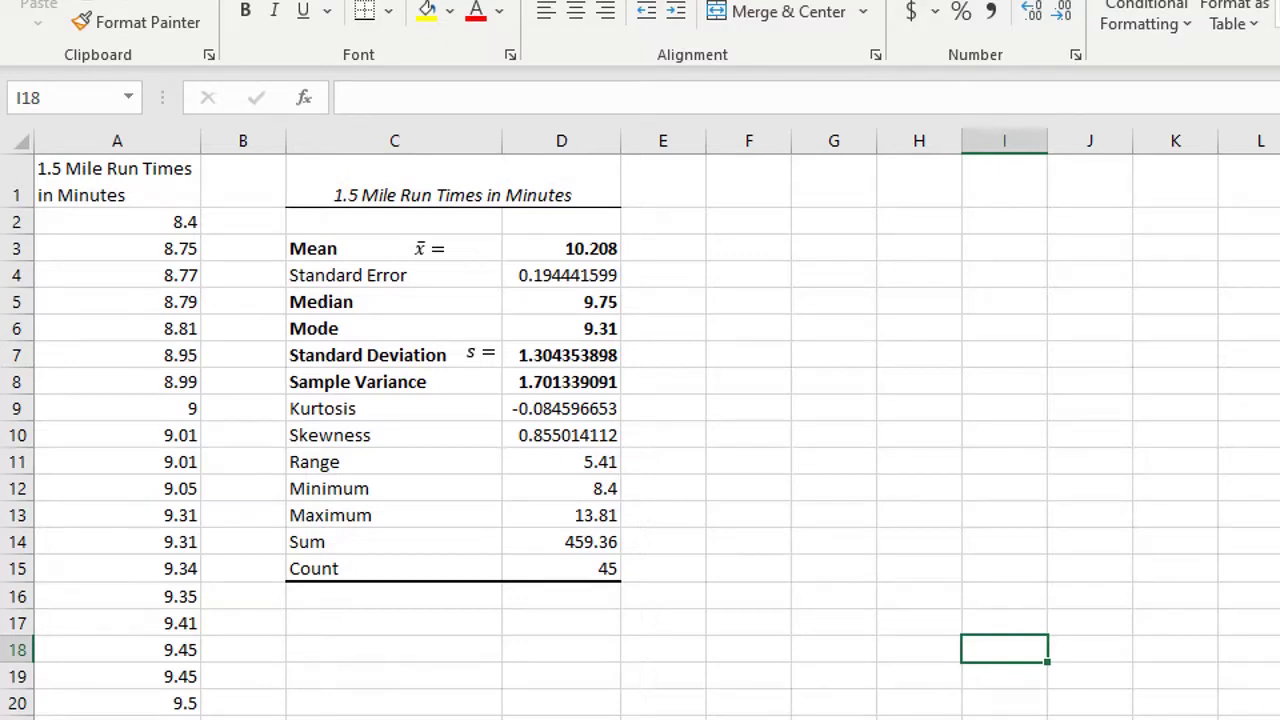
Place the sample variance symbol "s² =" beside the Sample Variance label and shift the "x̄ =" symbol toward the mean's value in D3.
key(ctrl+v)
click(1262, 708)
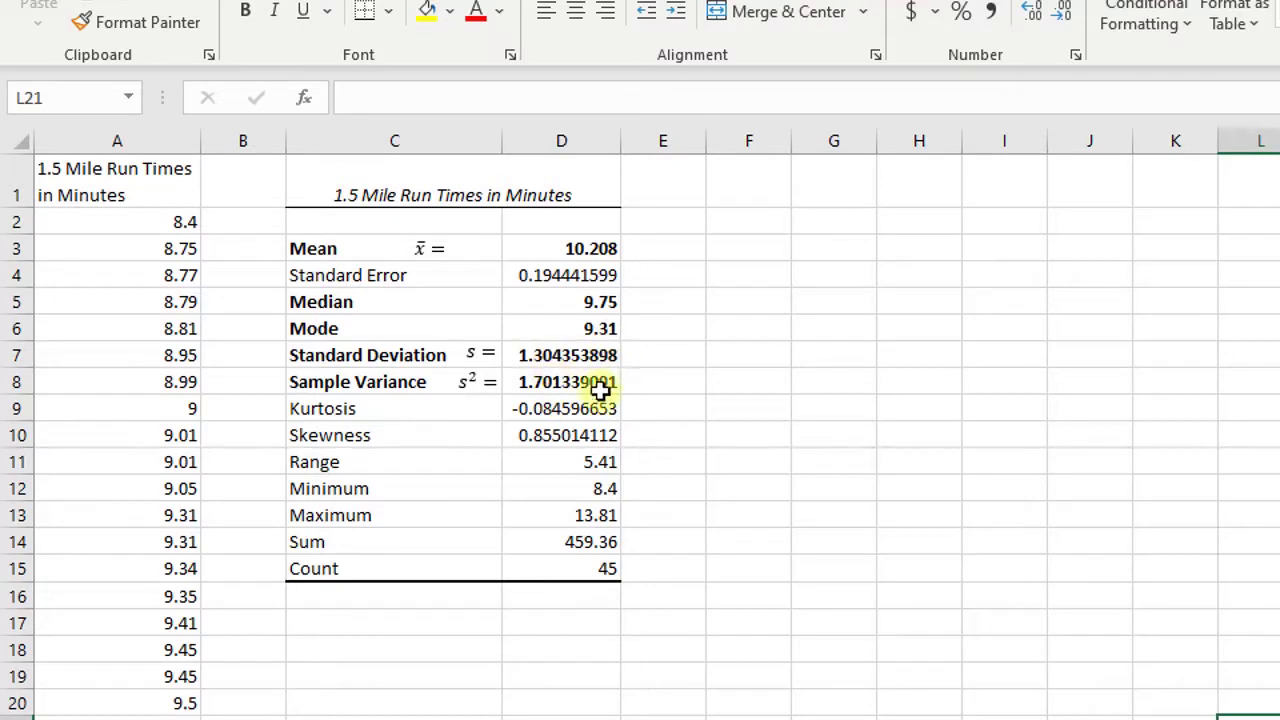
key(Right)
key(Right)
key(Down)
key(Down)
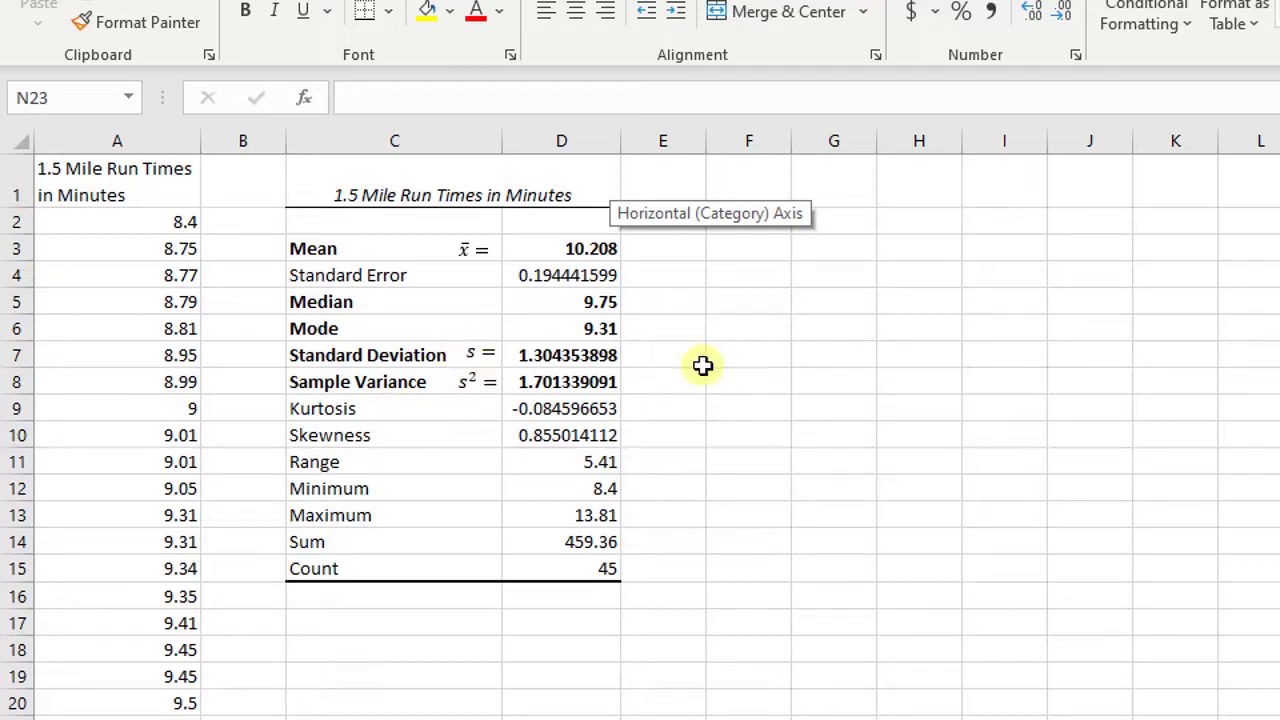
Insert the population symbols σ and σ² as equations in column E beside the standard deviation and variance values.
click(756, 354)
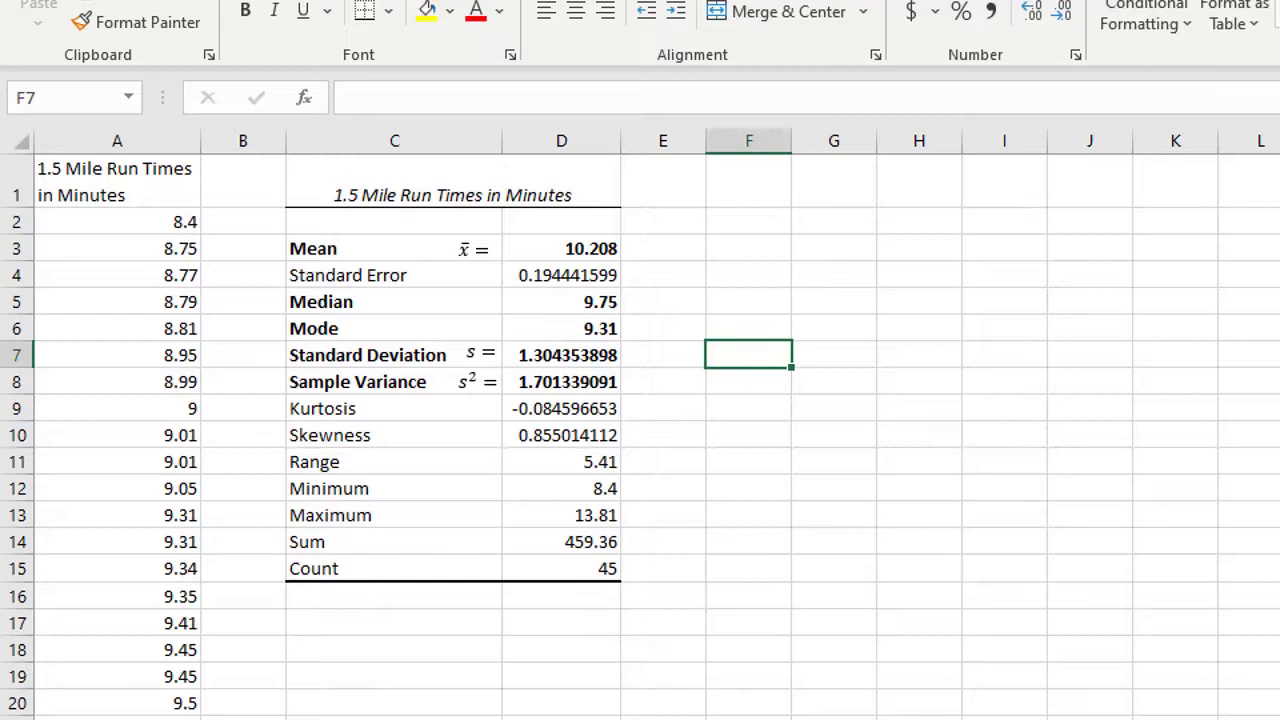
key(alt+n)
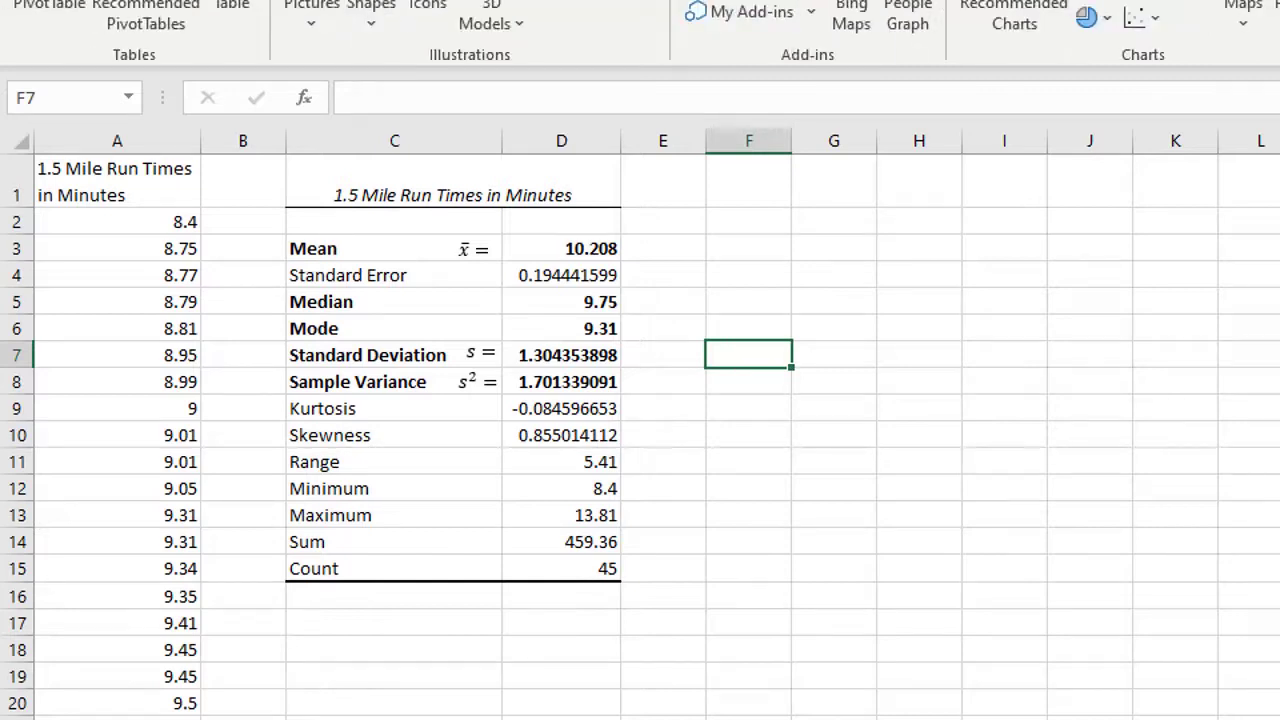
key(alt+equal)
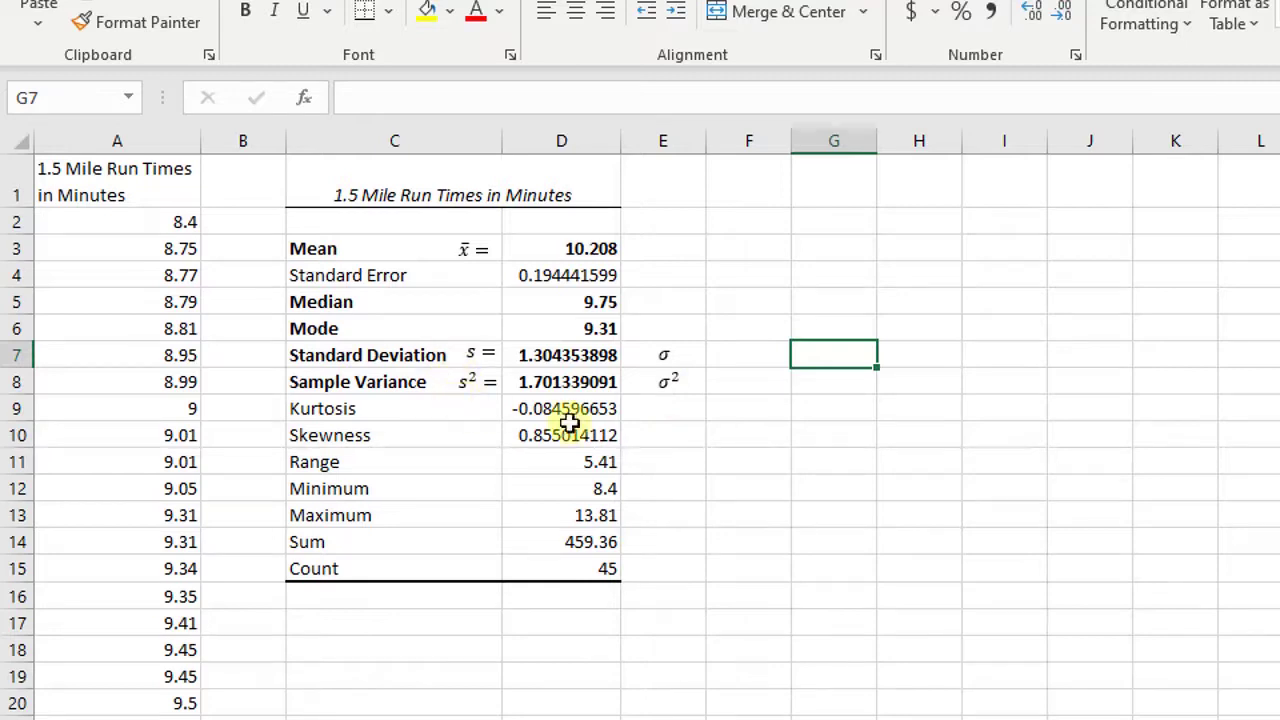
click(774, 617)
Delete the σ² and σ equation boxes from column E.
click(677, 383)
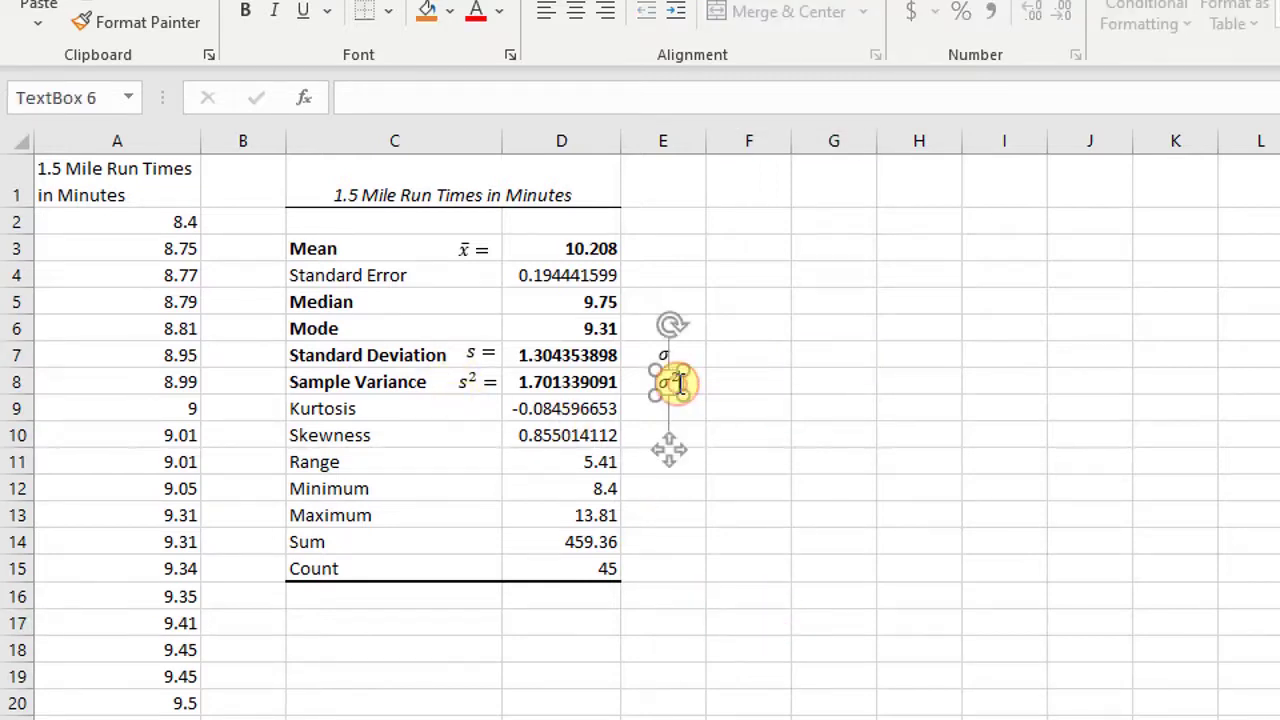
click(664, 449)
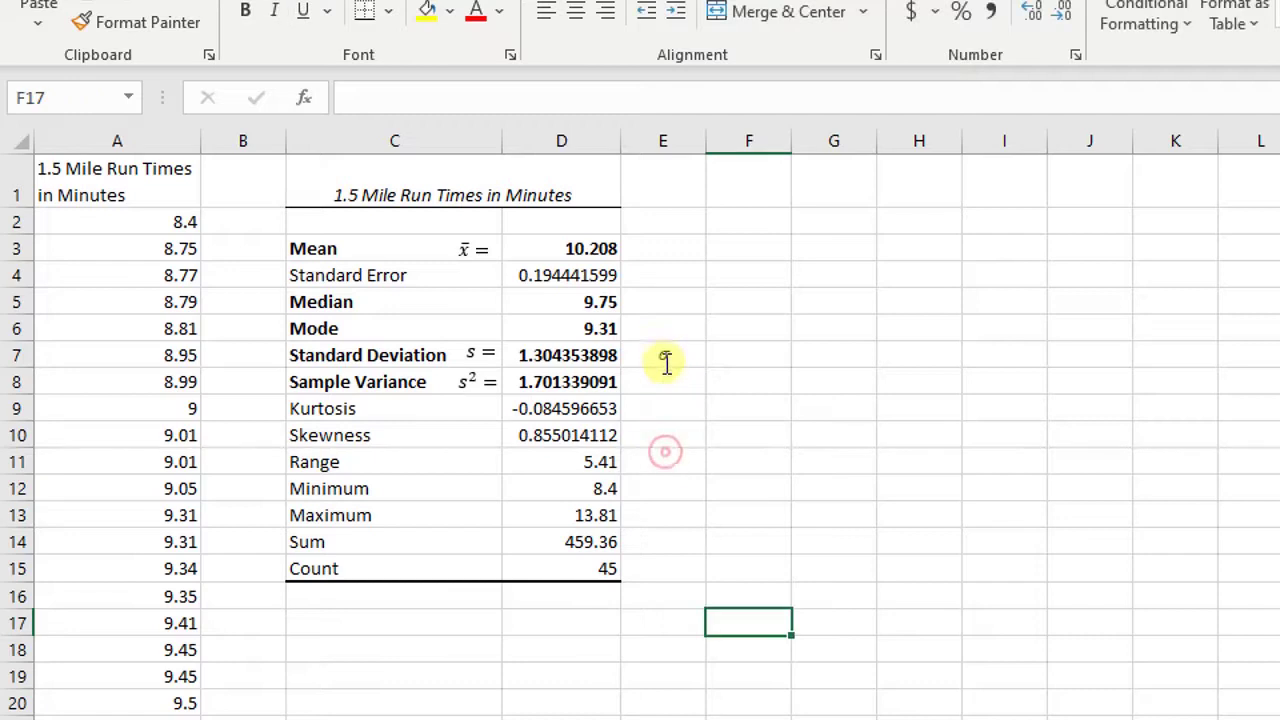
click(665, 358)
click(667, 417)
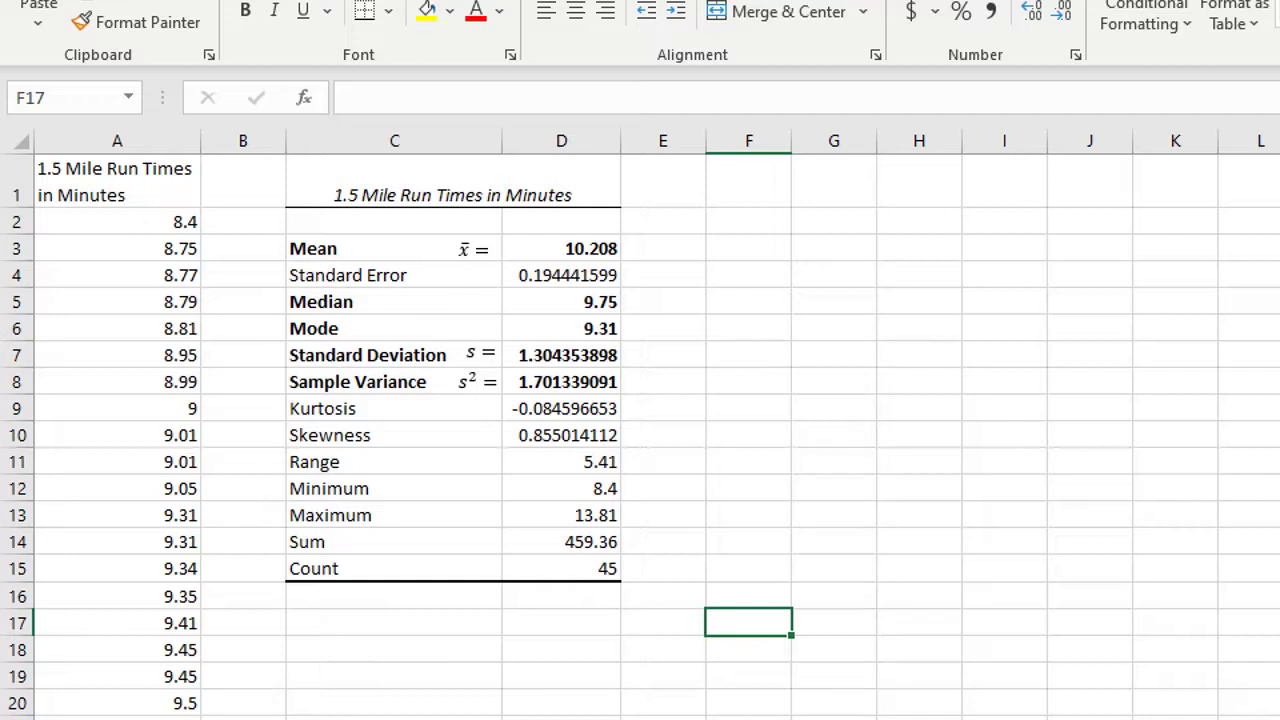
key(ctrl+z)
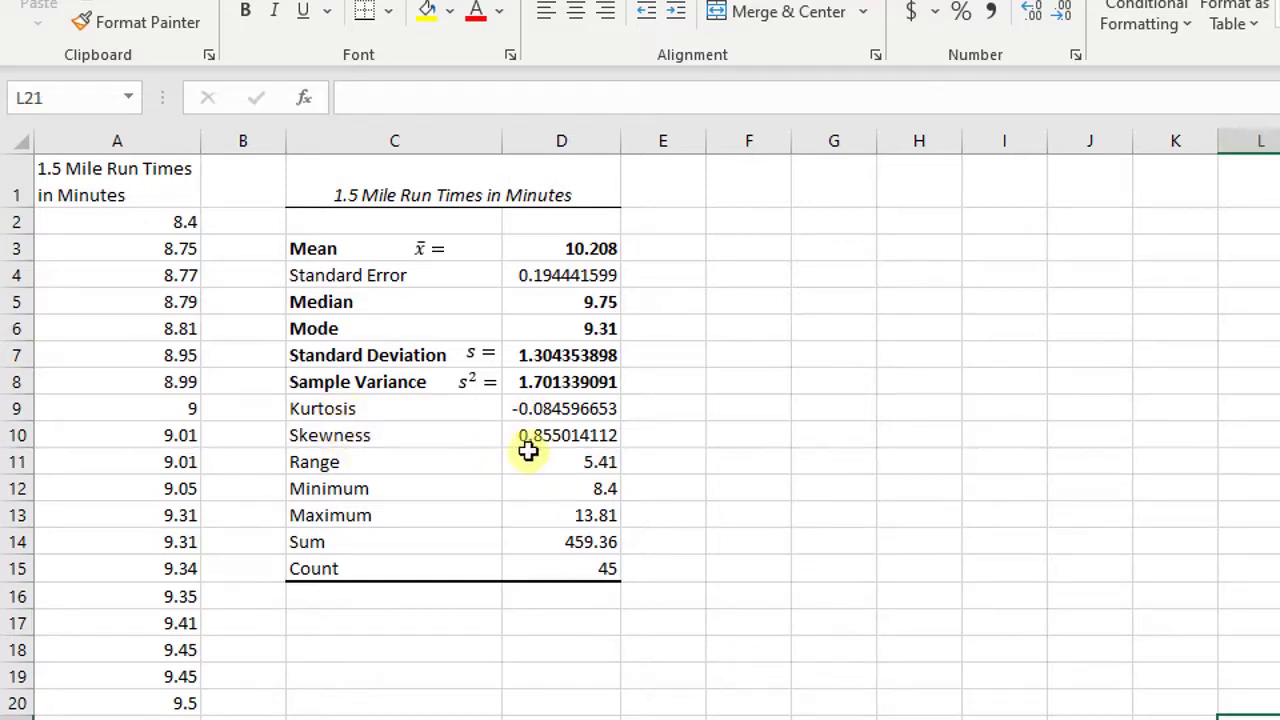
Bold the Range label and its value in C11:D11.
drag(343, 457, 516, 460)
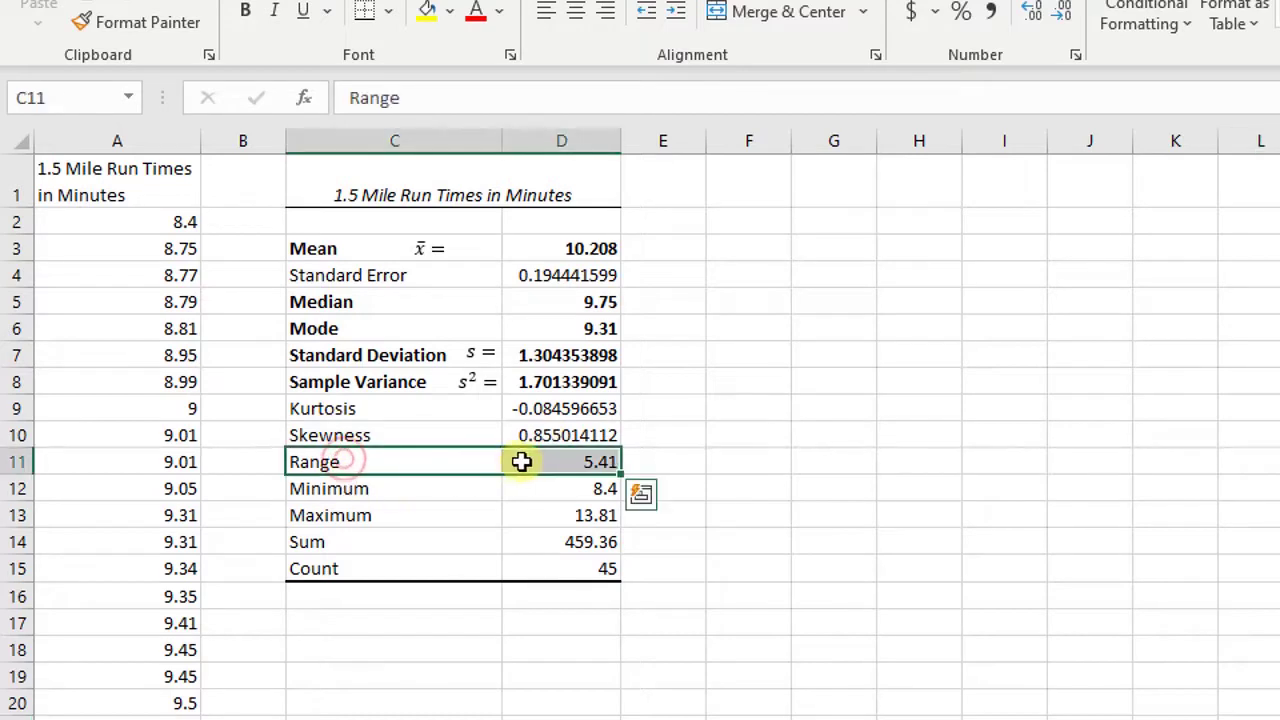
key(ctrl+b)
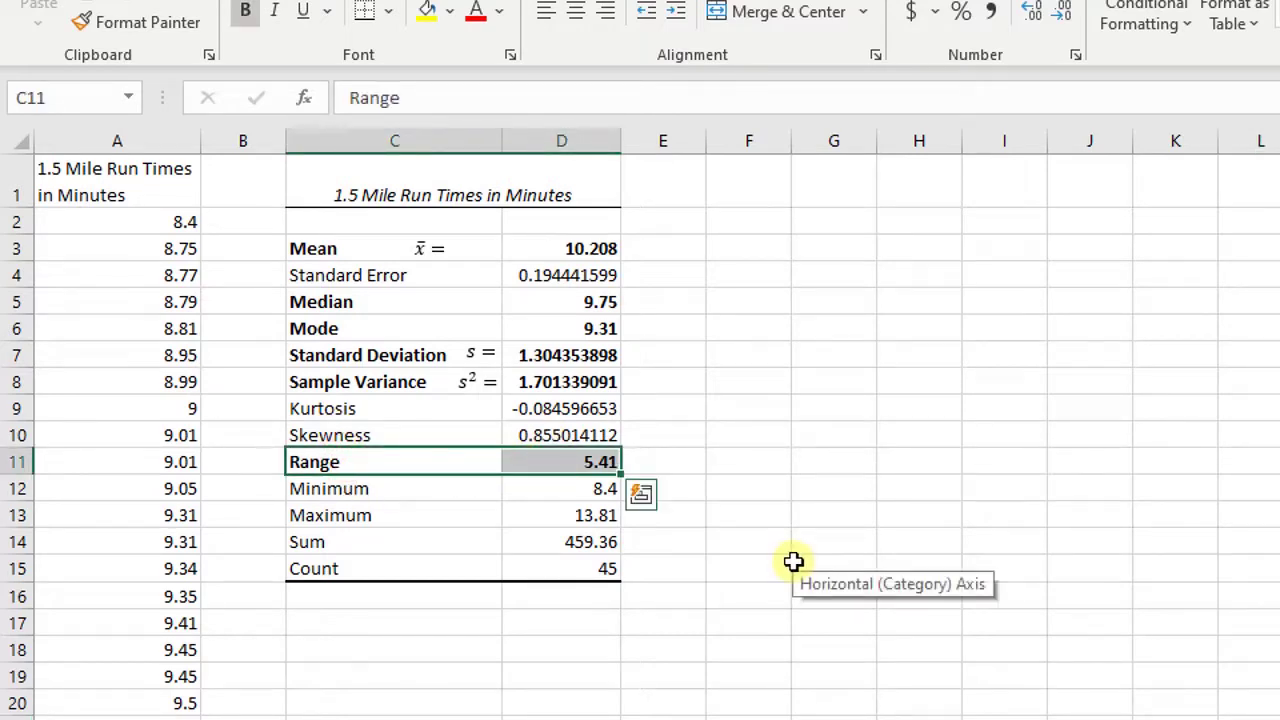
click(834, 716)
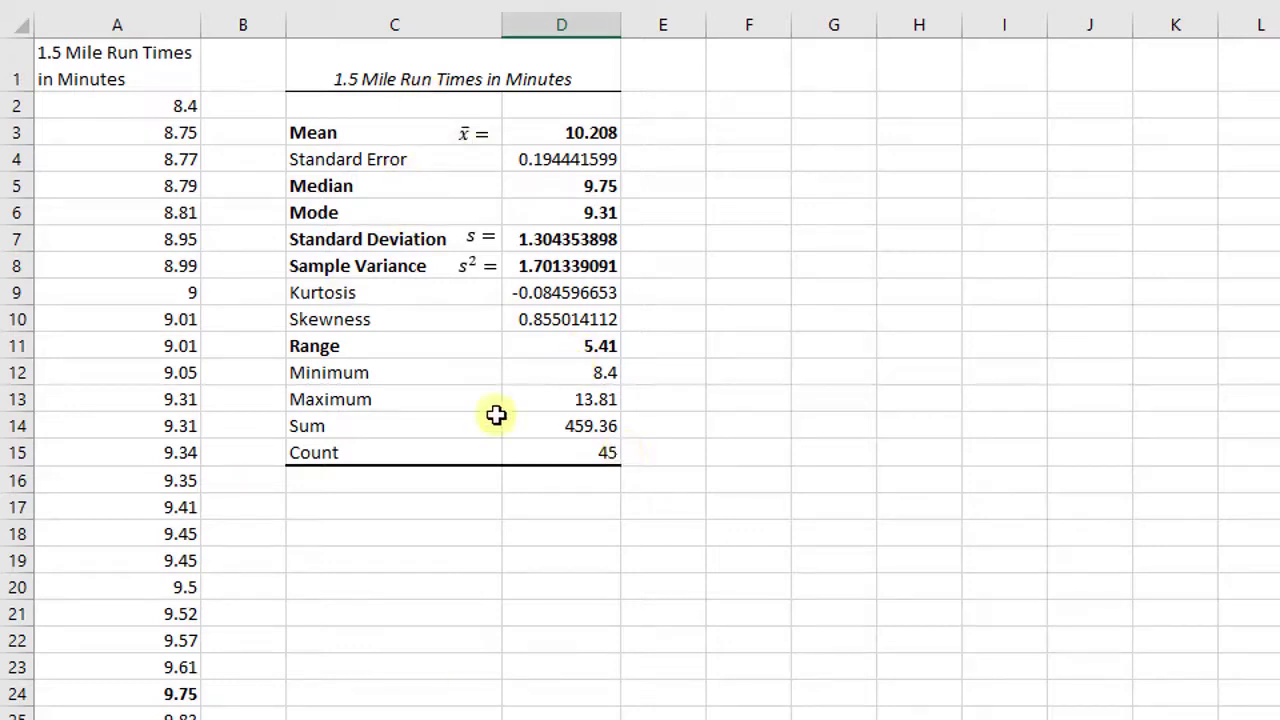
Enter the label "CV =" in C18 and the expression "s/xbar" as text in D18.
click(443, 523)
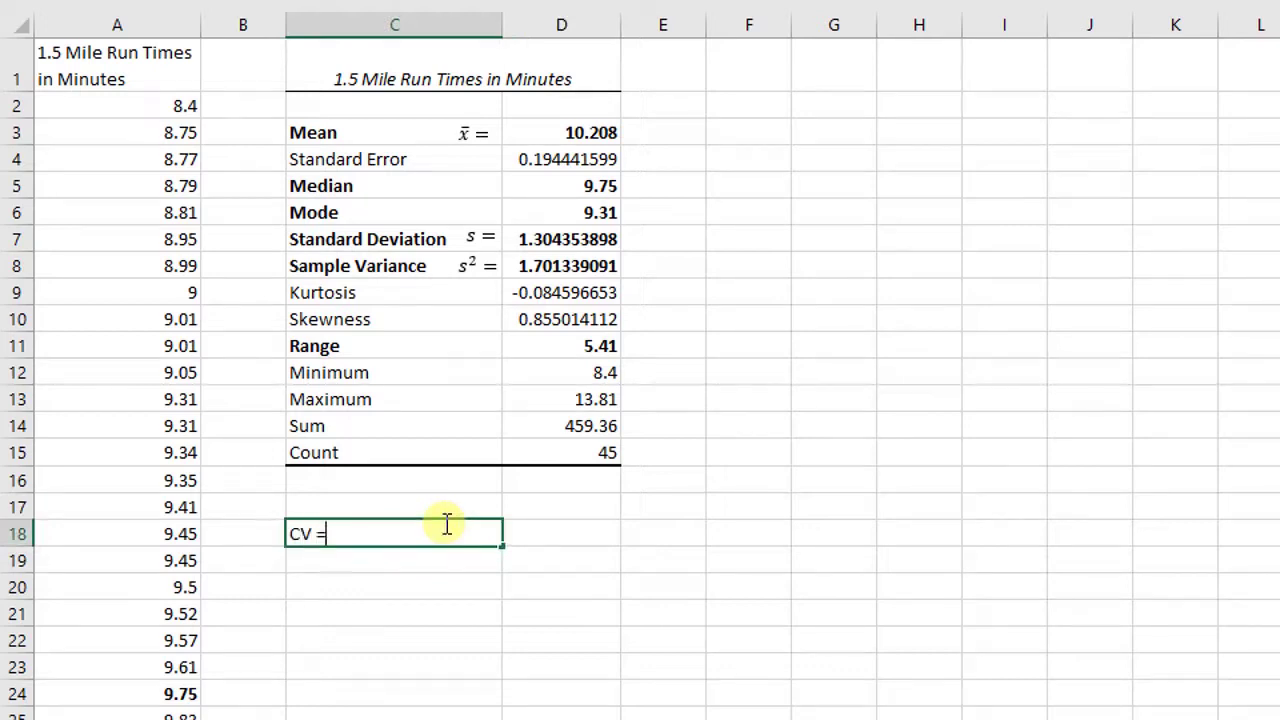
key(Tab)
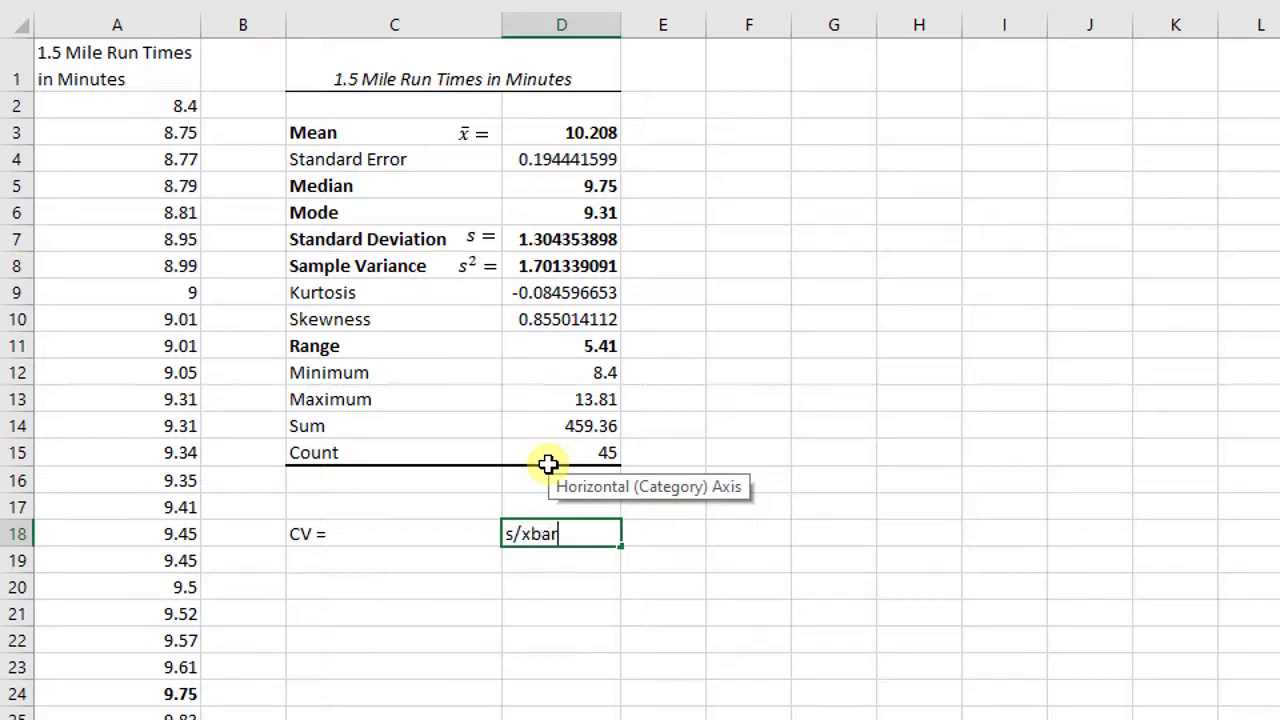
key(Tab)
key(Left)
Replace the text in D18 with the formula =D7/D3, dividing the standard deviation by the mean.
click(561, 257)
click(561, 242)
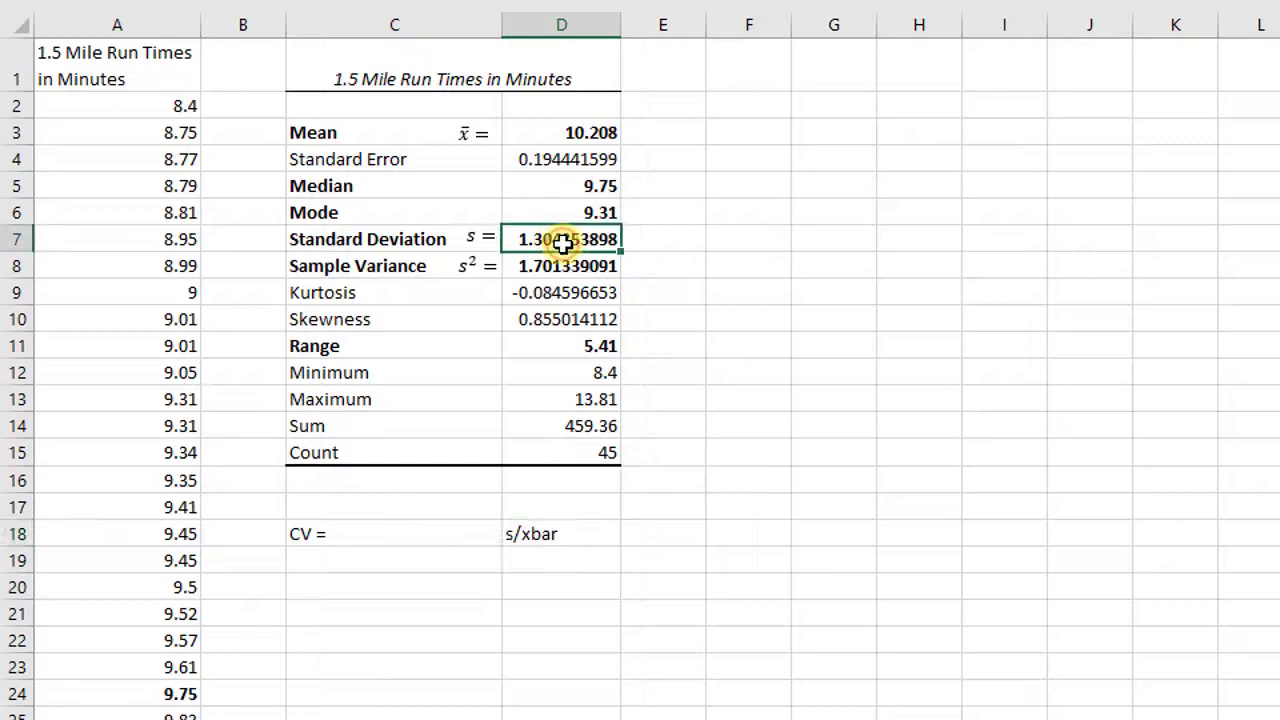
click(569, 132)
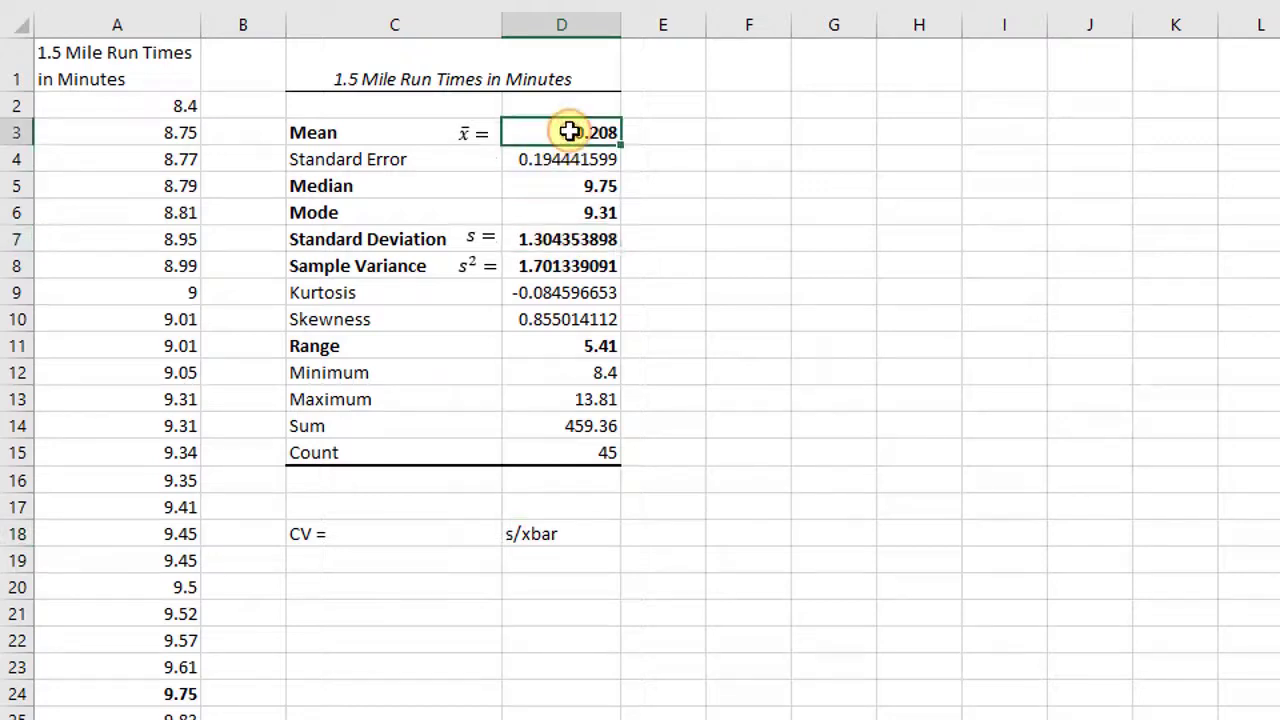
click(569, 533)
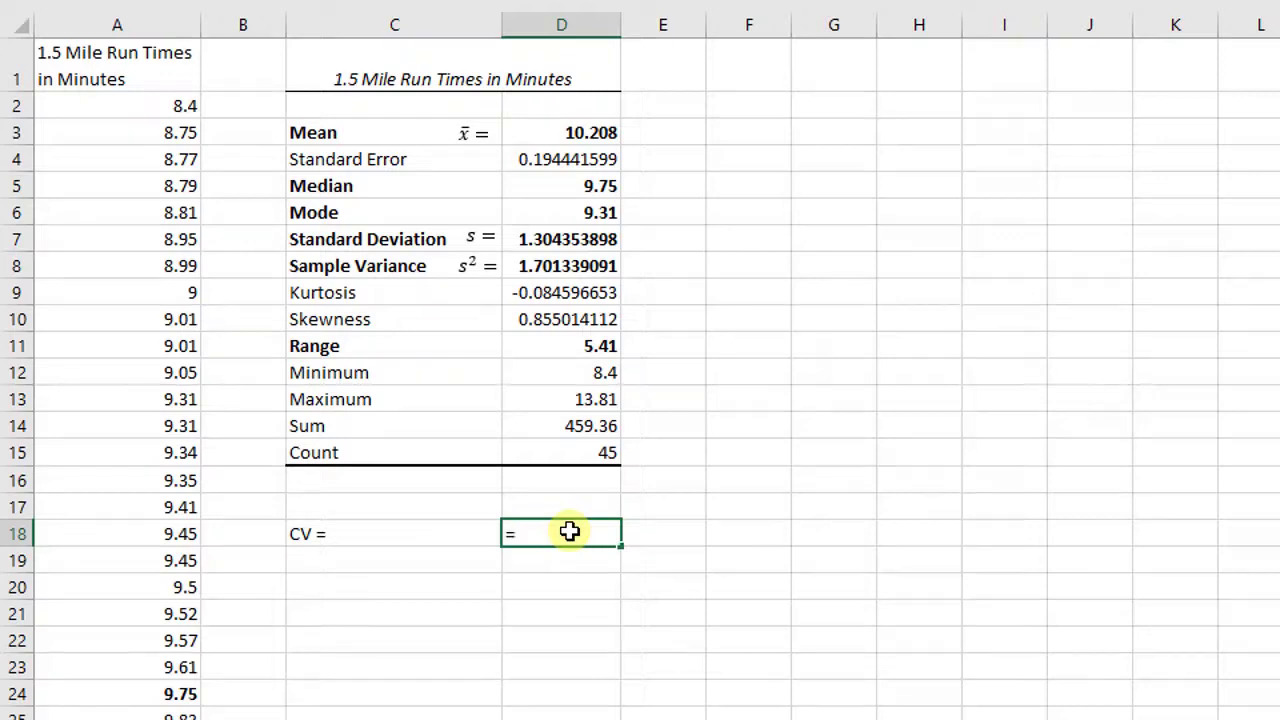
text(=)
click(565, 238)
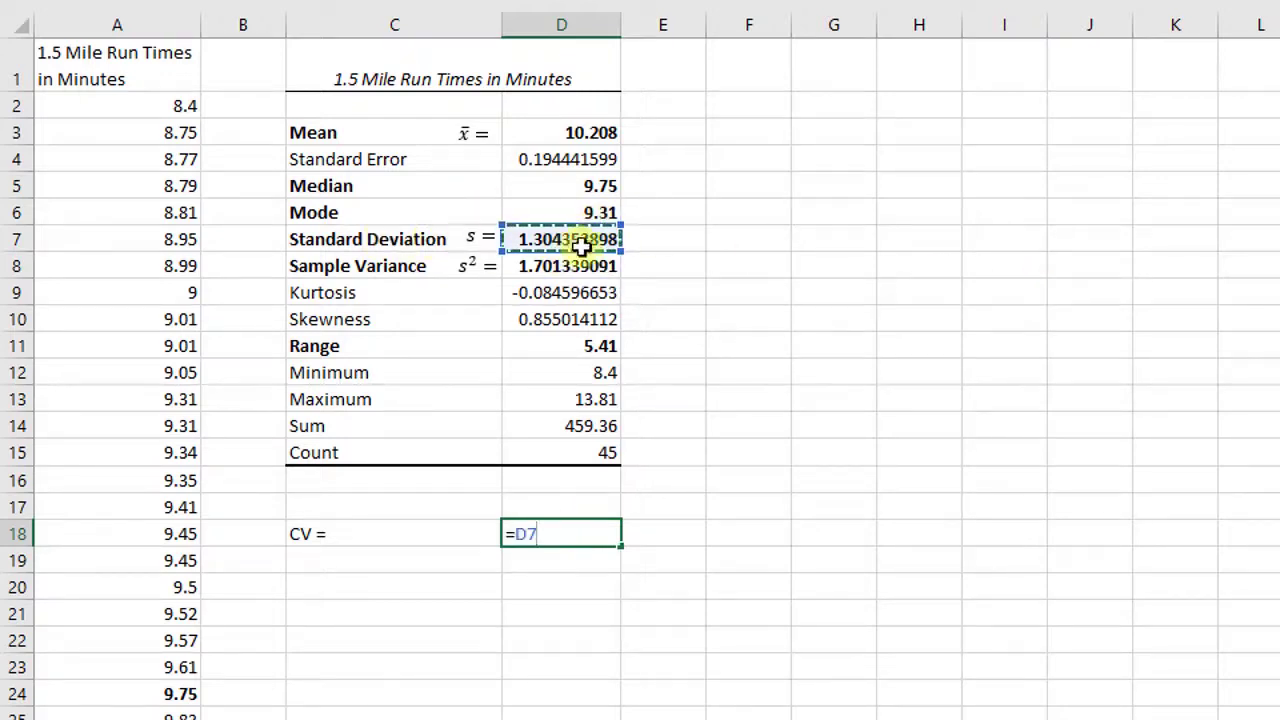
text(/)
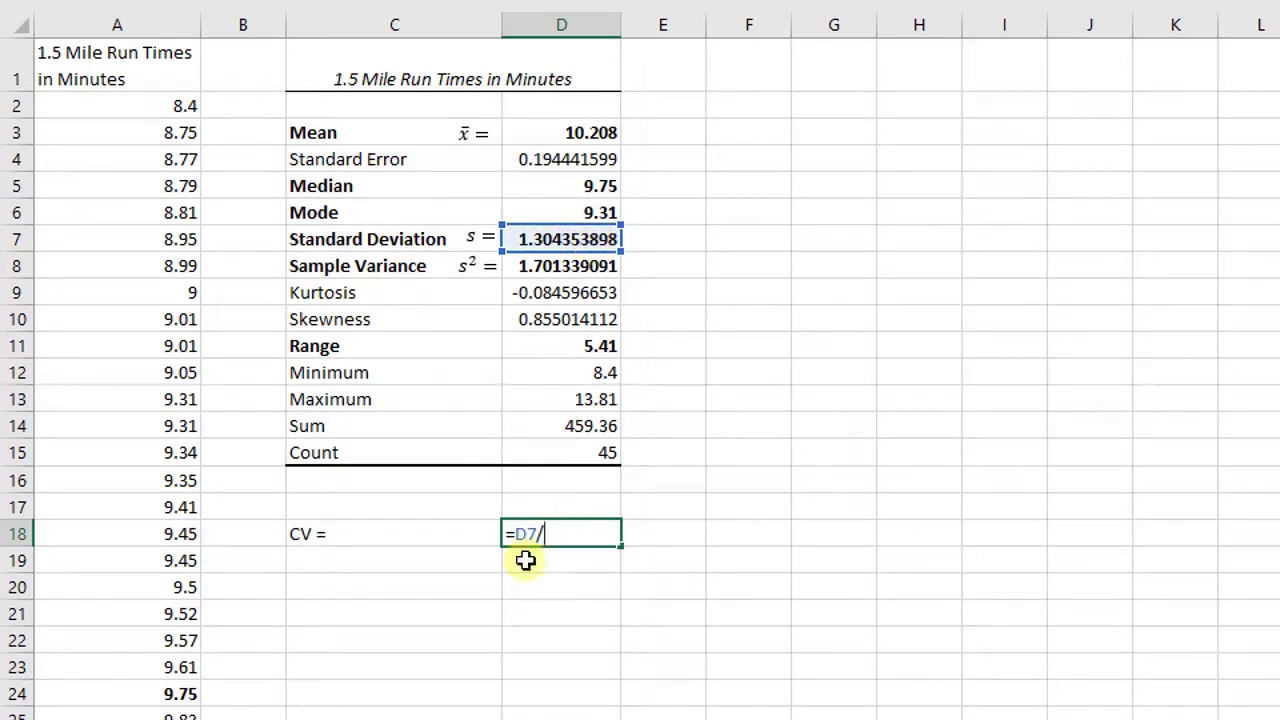
click(571, 133)
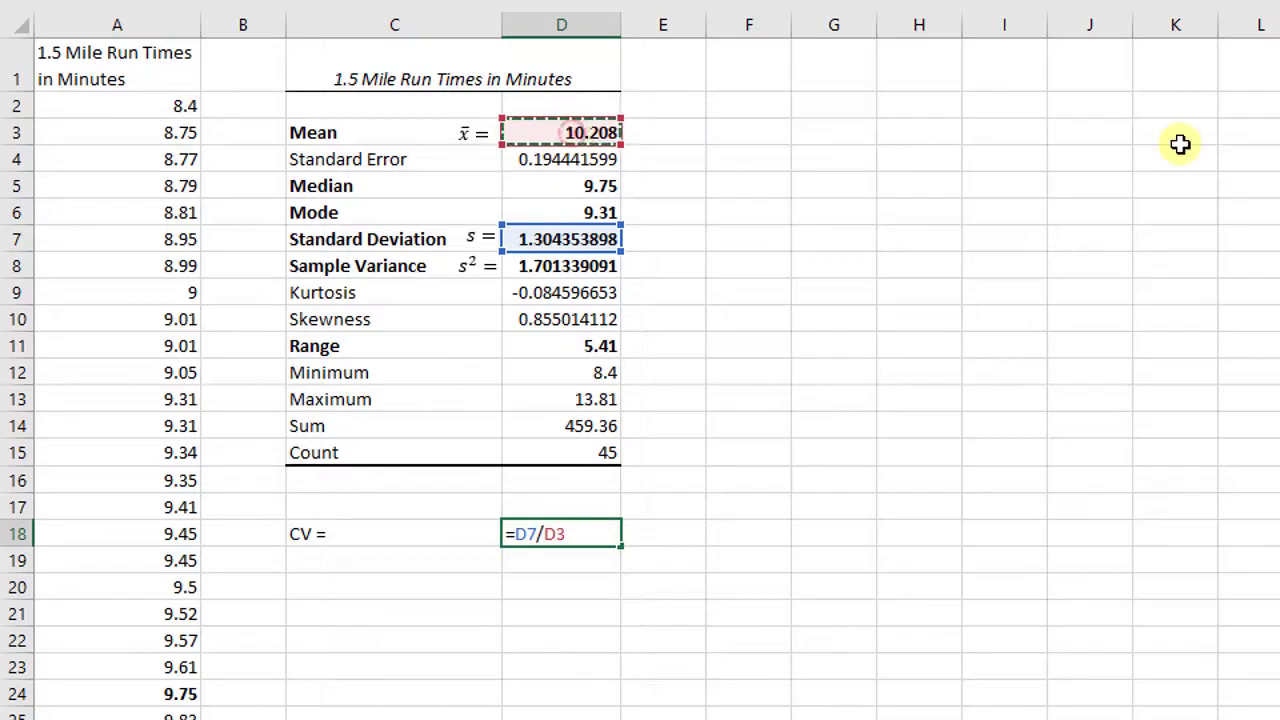
key(Return)
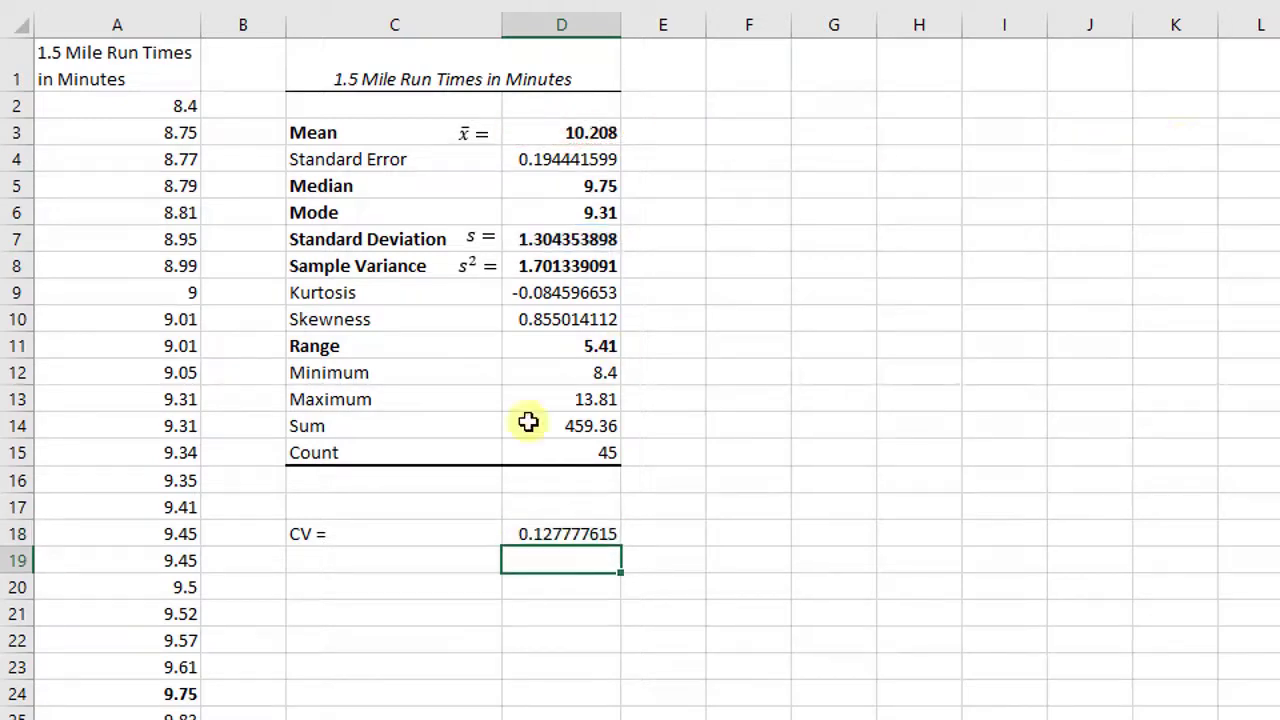
Format the coefficient of variation in D18 as a percentage.
click(537, 531)
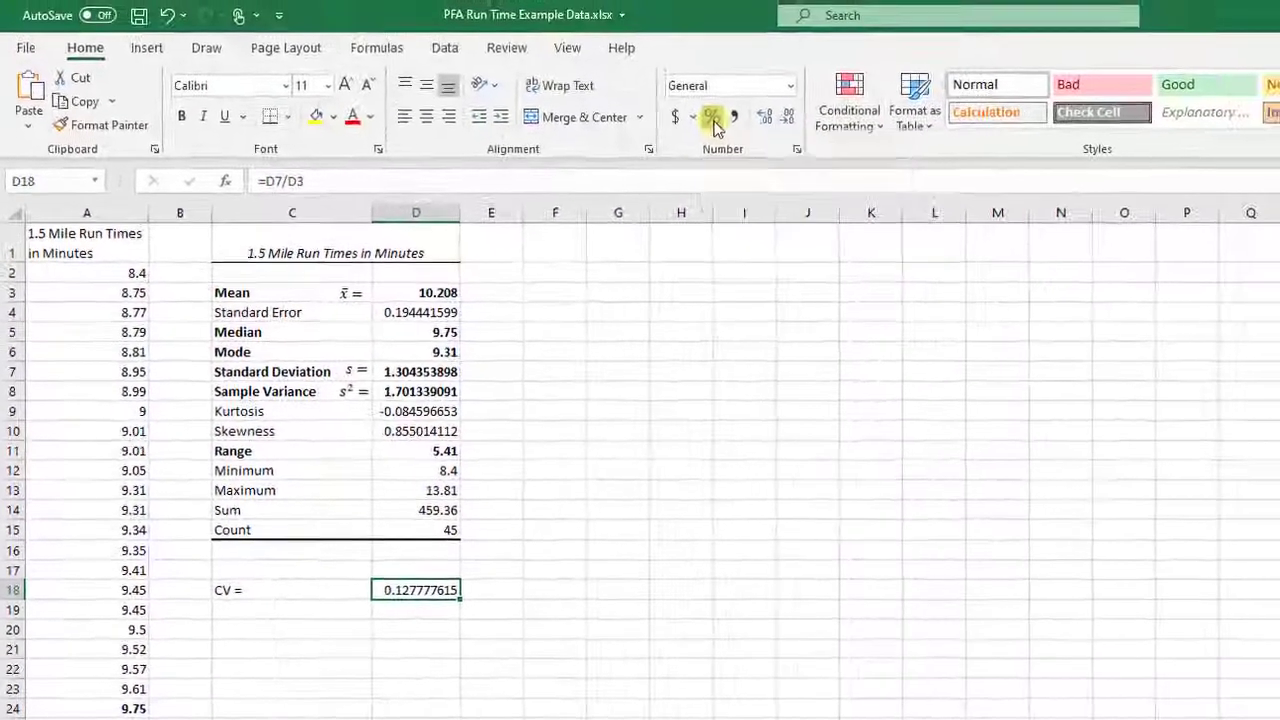
click(777, 60)
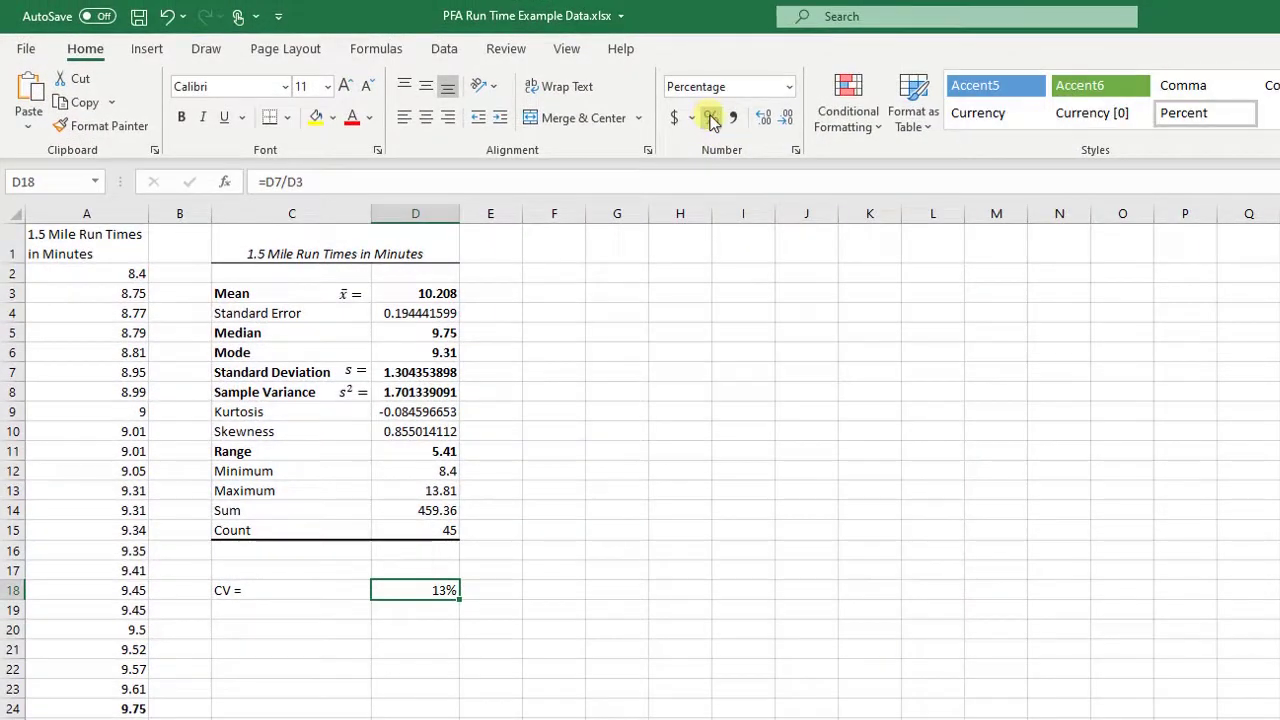